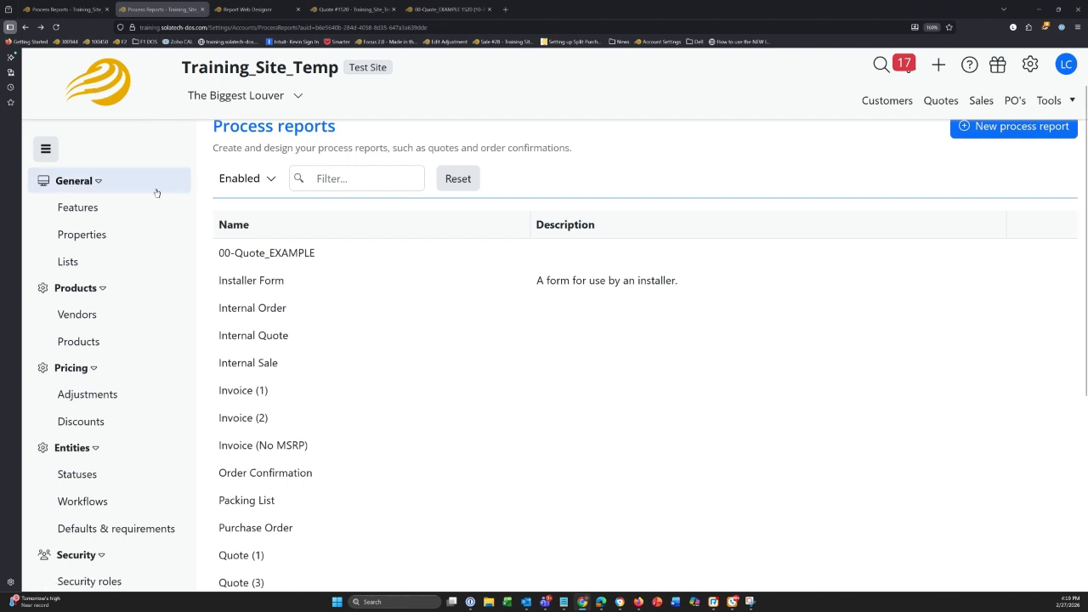
Step: Open the Process reports page under Output in the account administration
scroll(155, 194, up, 1)
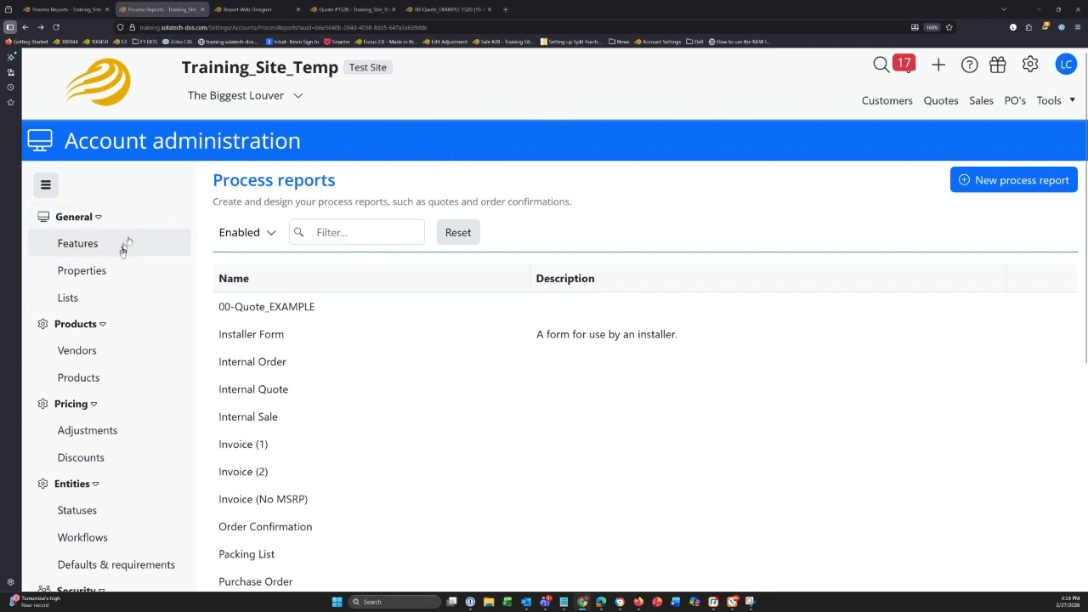
scroll(124, 248, down, 6)
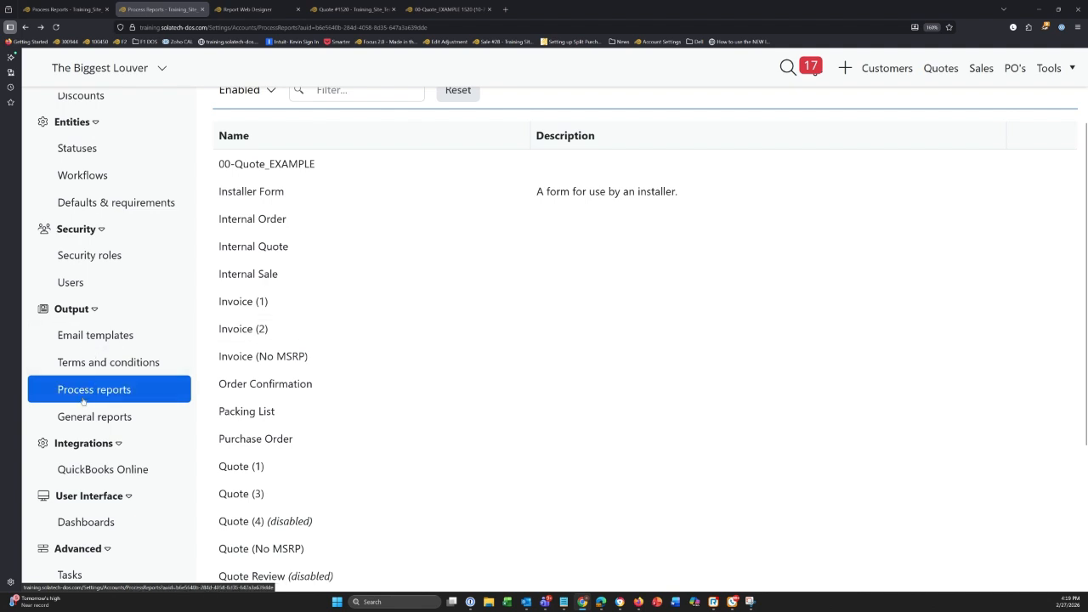
click(85, 397)
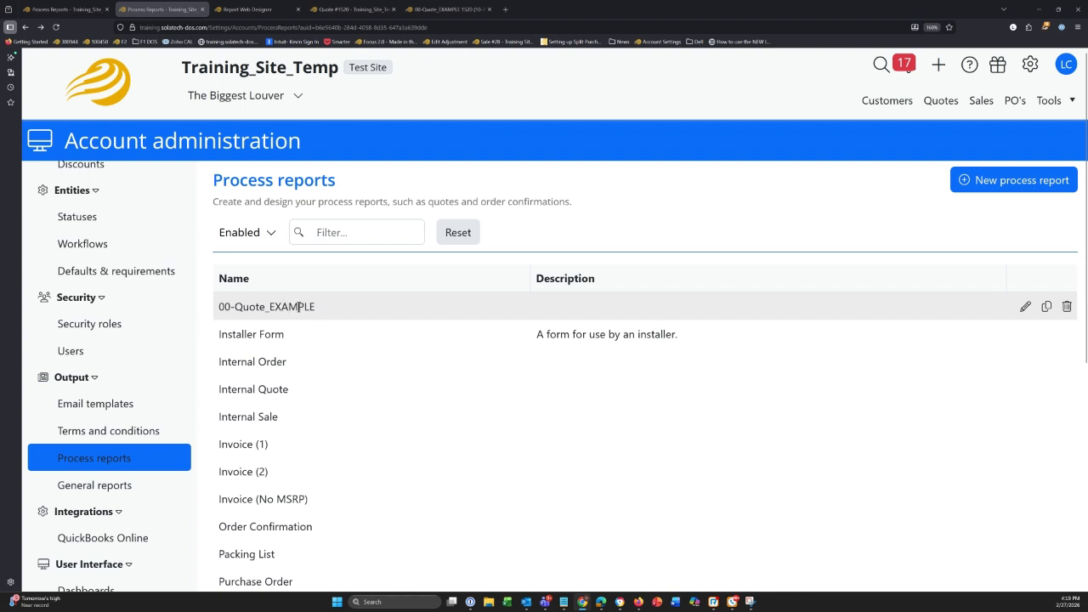
Step: Review the printed 00-Quote_EXAMPLE quote, examining its MSRP column, product descriptions, surcharges, discounts and tax totals
click(339, 10)
click(441, 10)
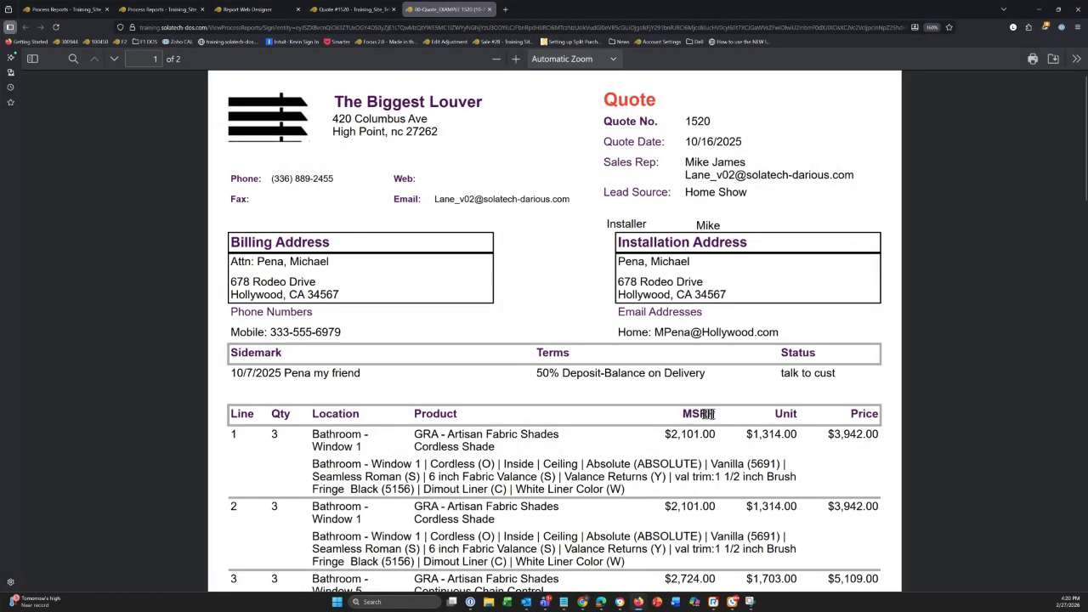
drag(684, 414, 702, 415)
click(709, 415)
drag(419, 431, 506, 482)
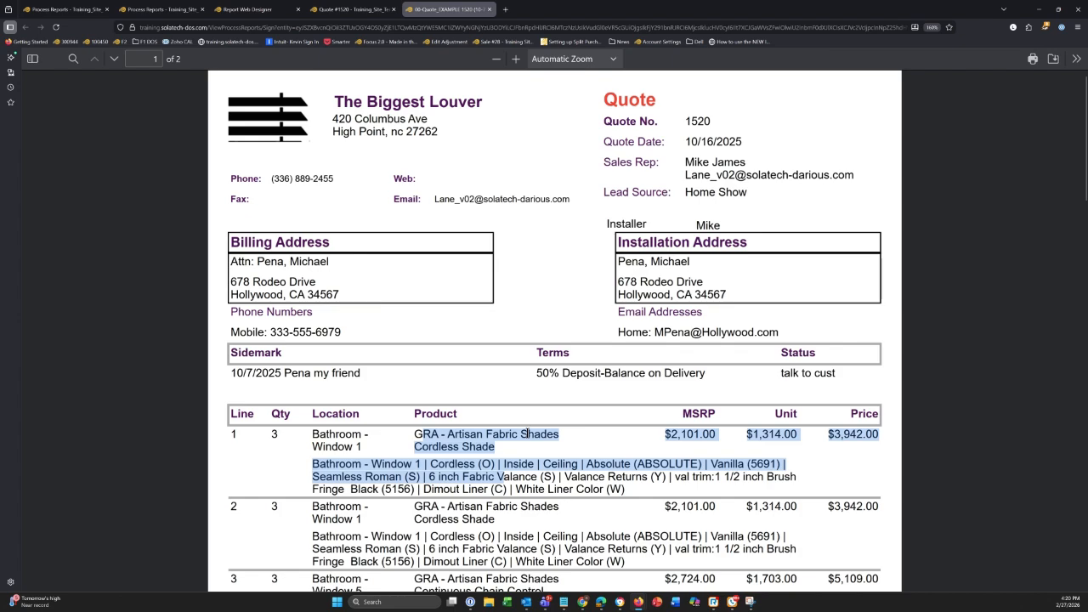
scroll(742, 463, down, 8)
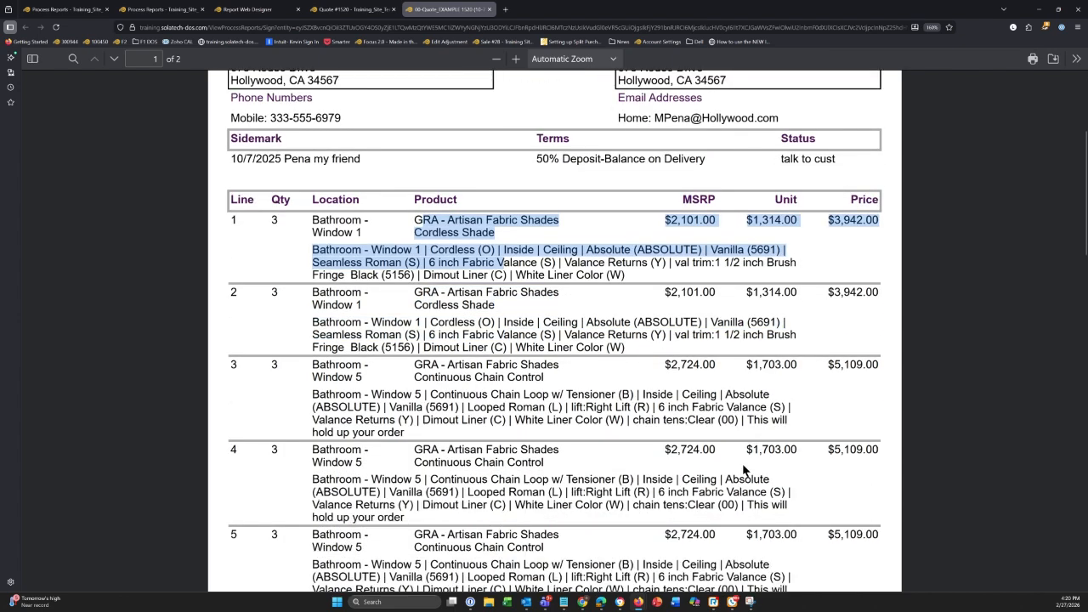
scroll(743, 465, down, 5)
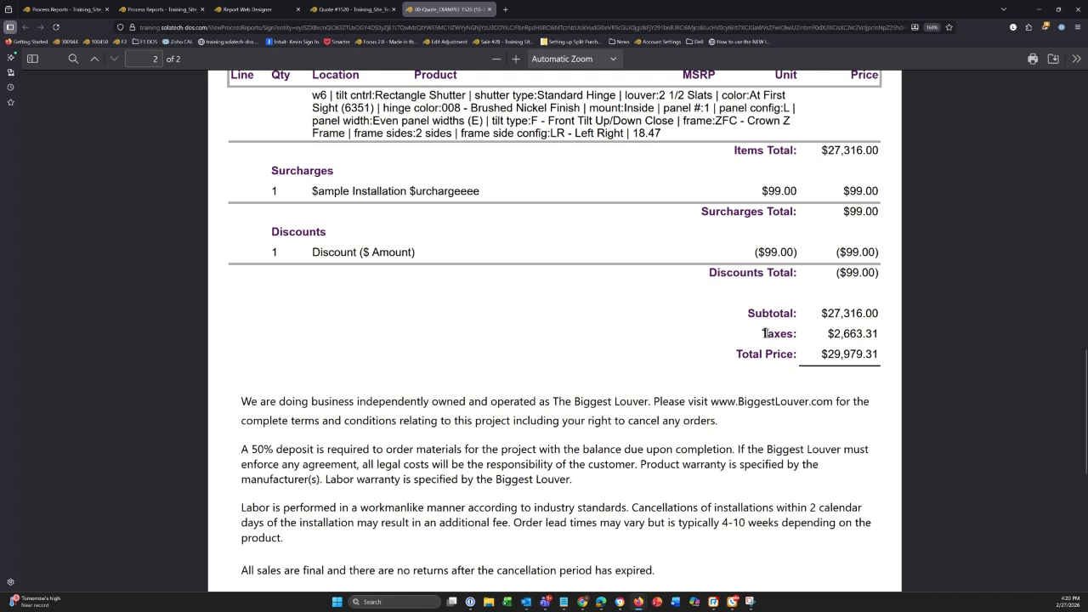
double_click(768, 333)
click(780, 332)
scroll(781, 314, up, 10)
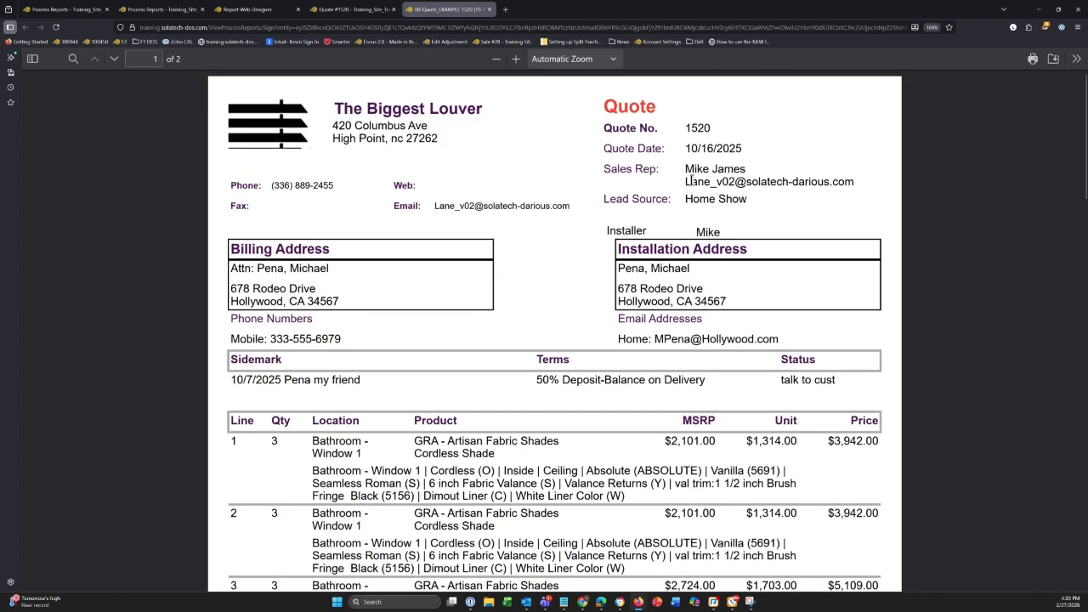
Step: Examine the sales rep's e-mail line in the printed quote's header
drag(689, 182, 858, 188)
click(807, 183)
drag(687, 189, 772, 179)
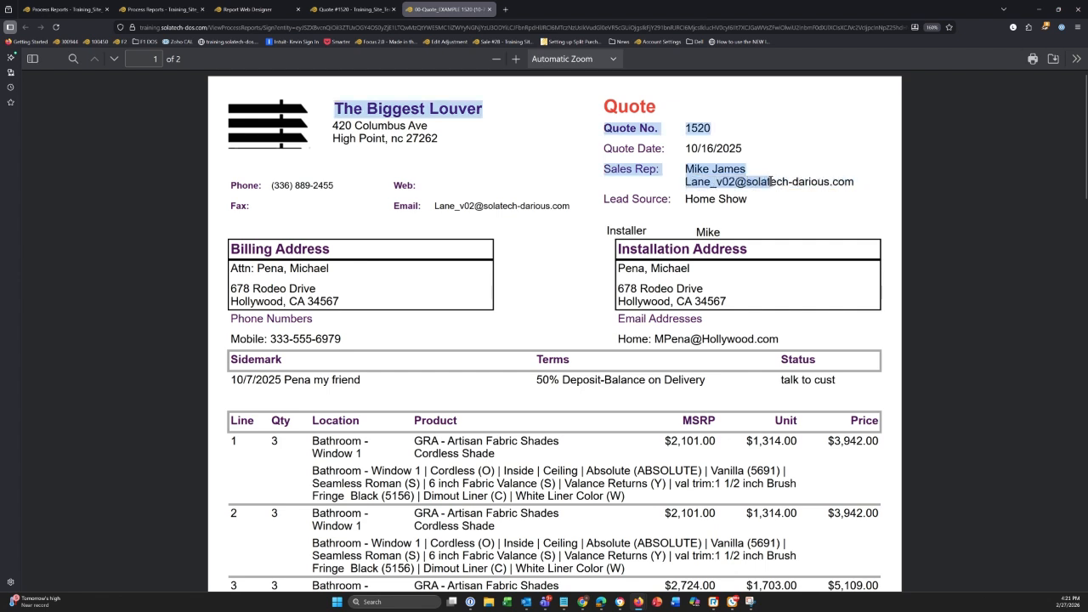
click(775, 181)
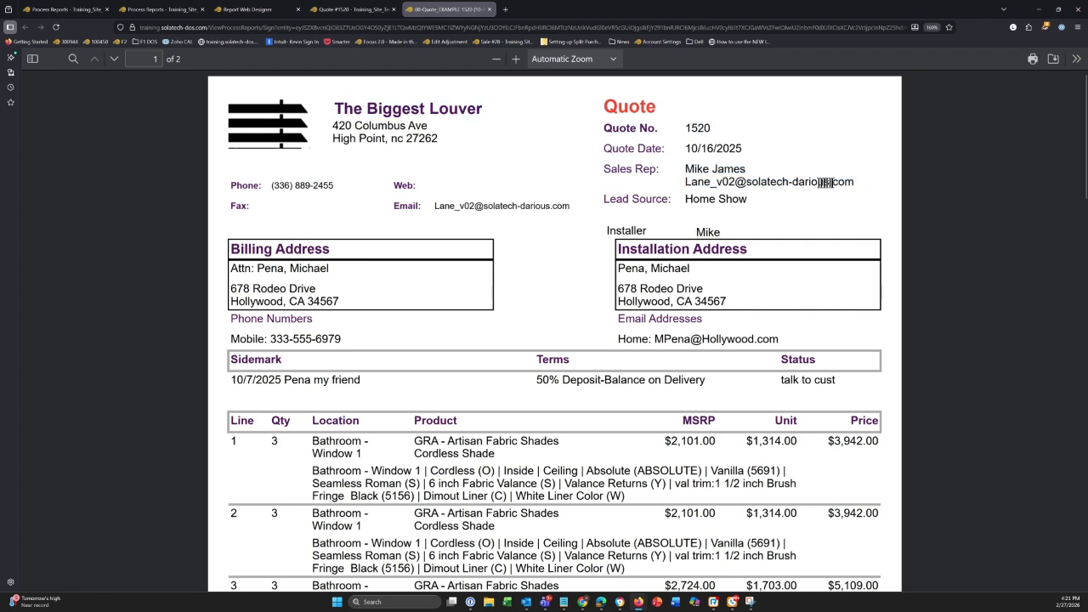
Step: Return to the process reports list and open the 00-Quote_EXAMPLE report for editing
click(75, 15)
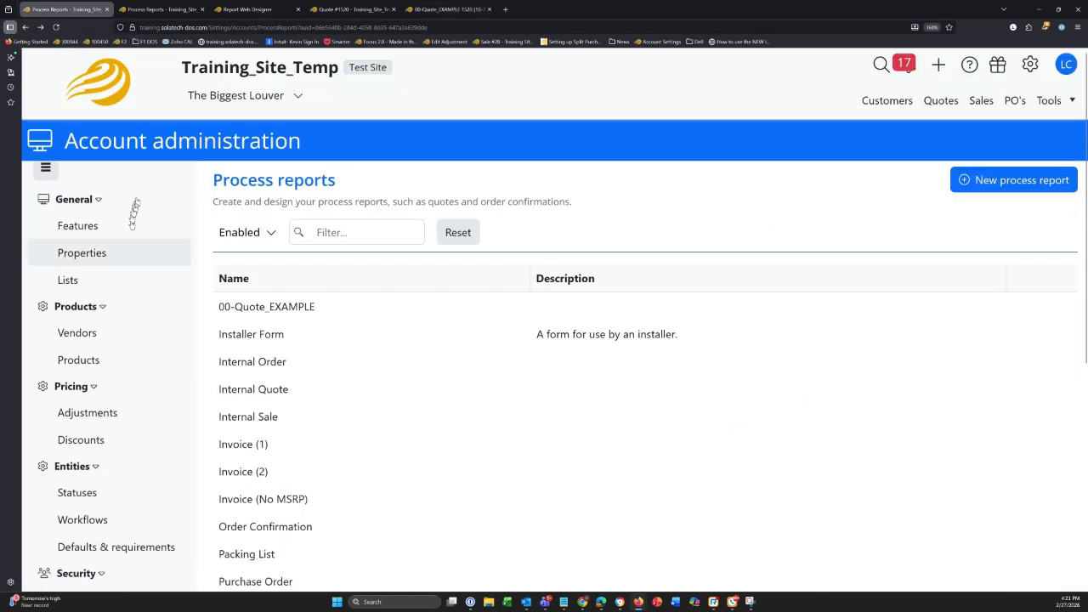
scroll(128, 247, down, 3)
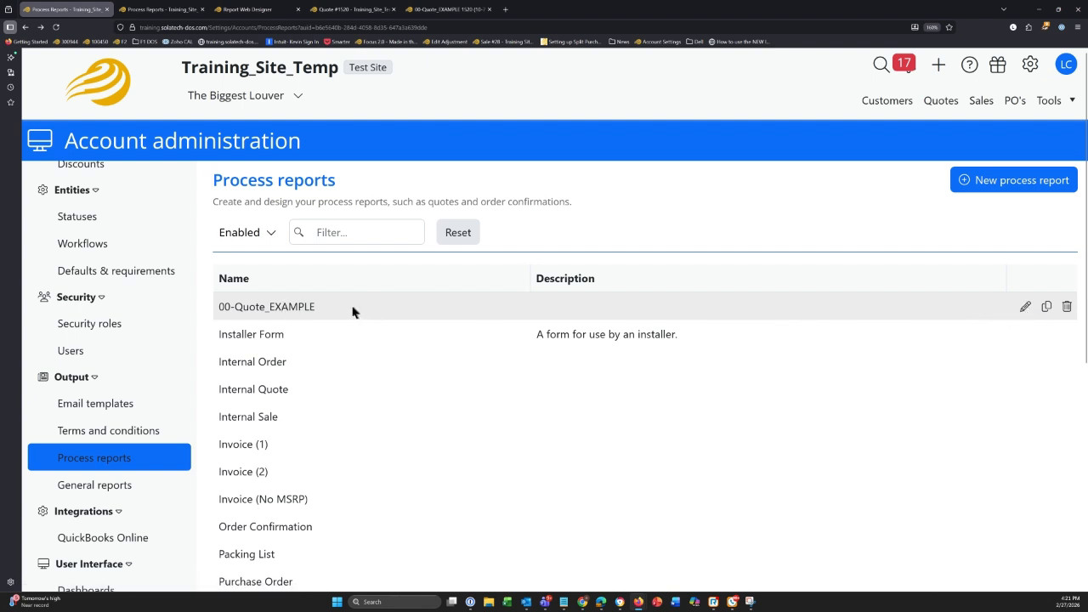
scroll(353, 312, down, 1)
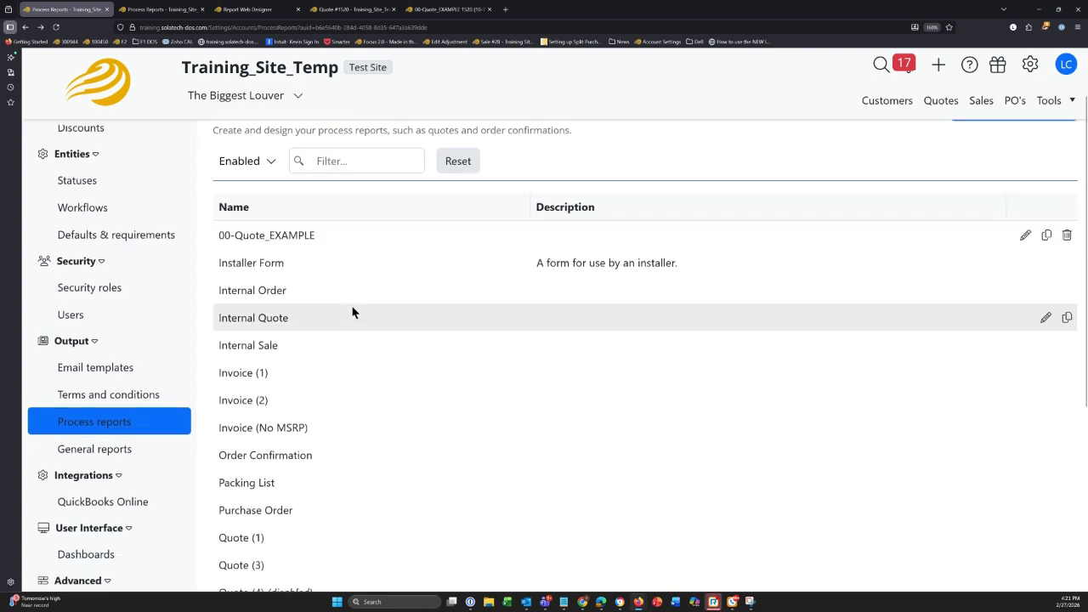
scroll(353, 315, down, 4)
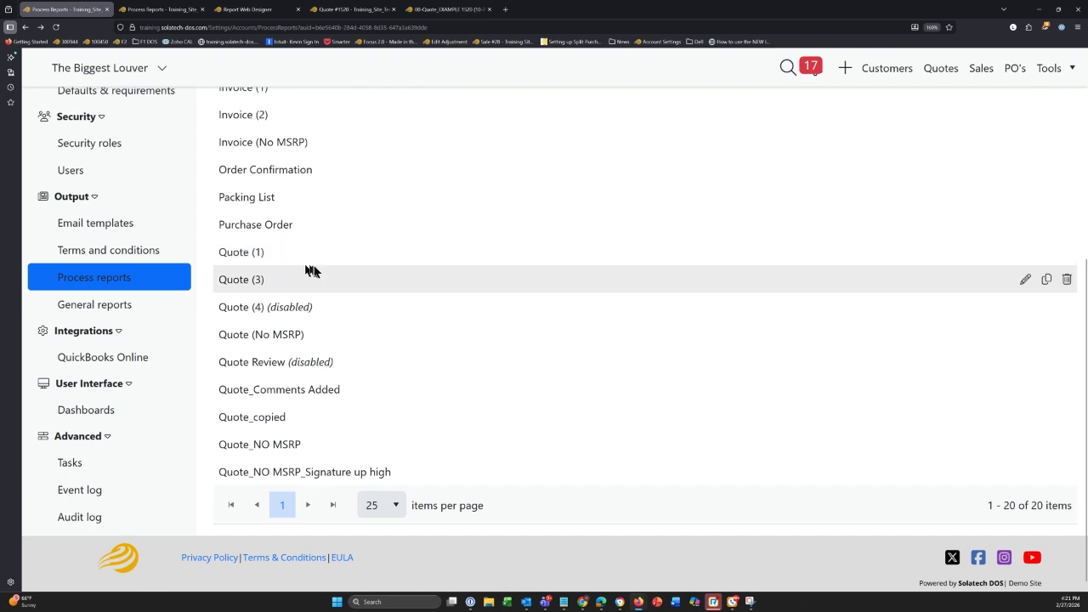
scroll(315, 272, up, 3)
scroll(314, 272, up, 2)
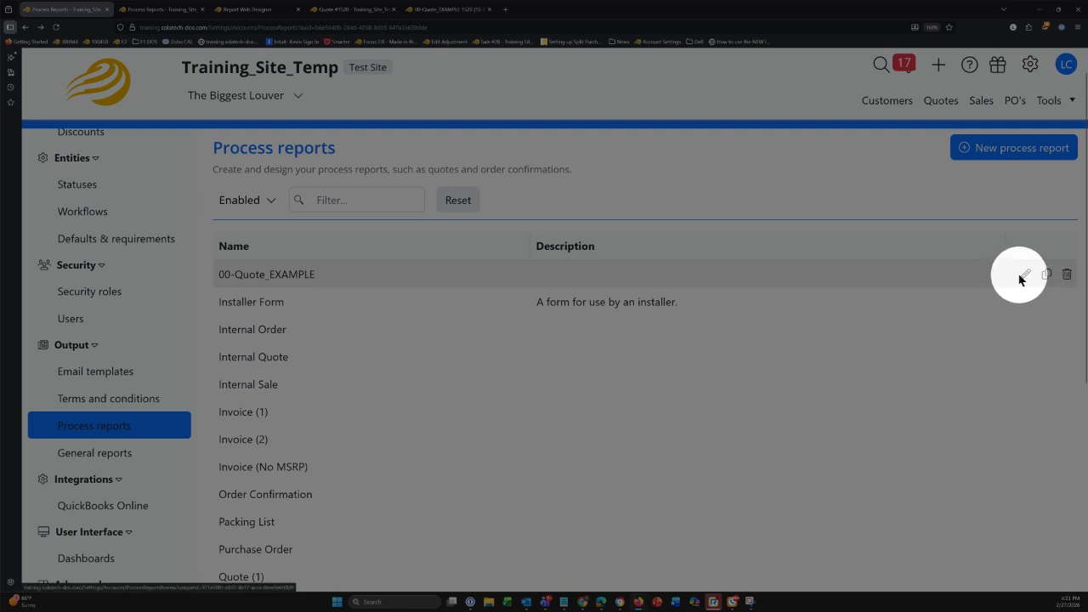
click(1025, 275)
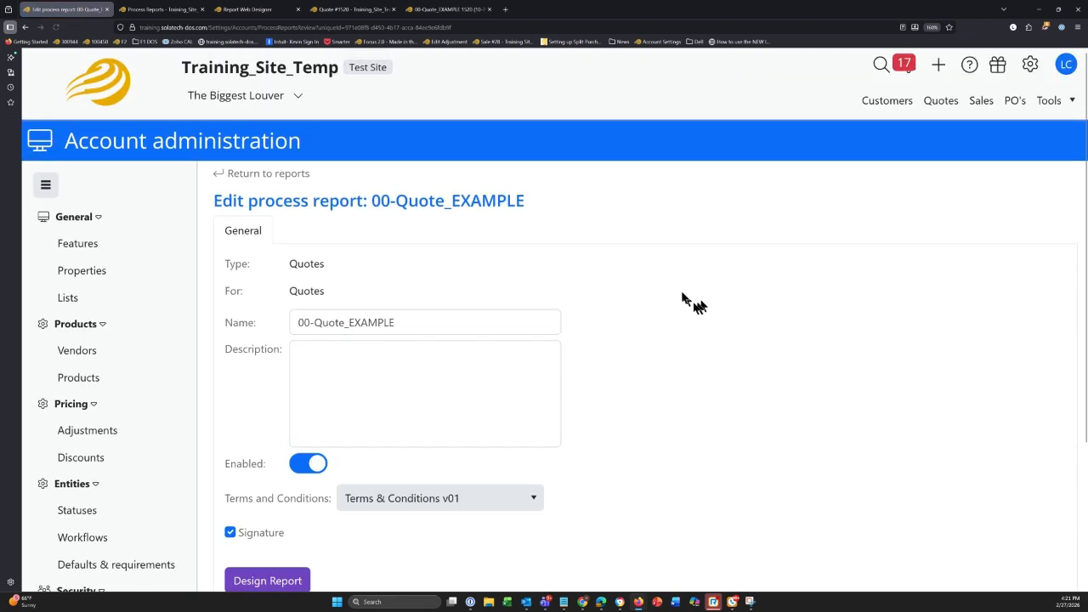
Step: Try switching the report's Enabled setting off, and restore it to on
click(455, 320)
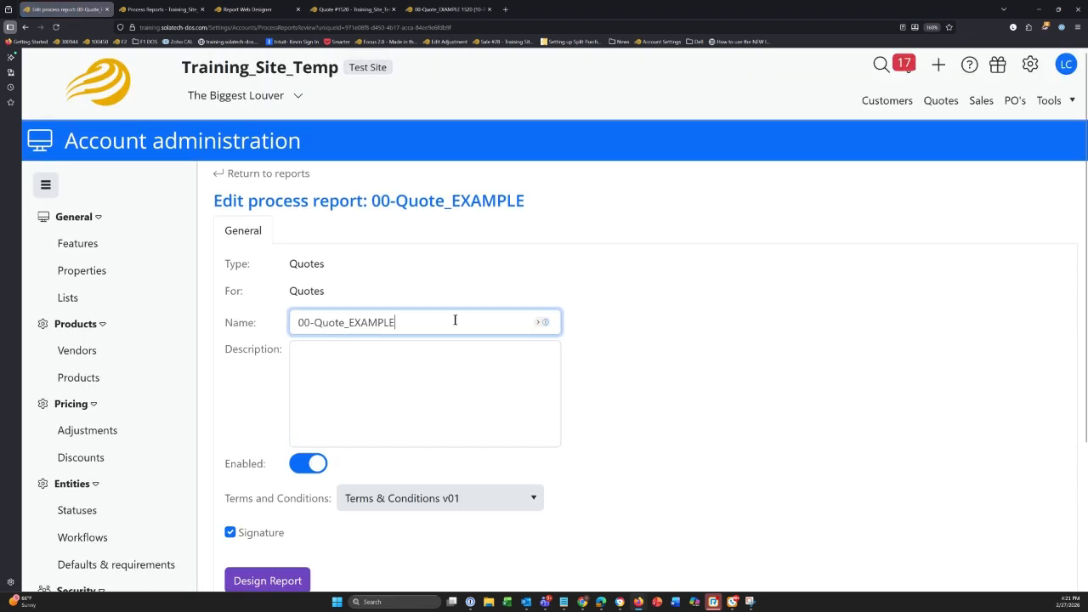
scroll(455, 321, down, 2)
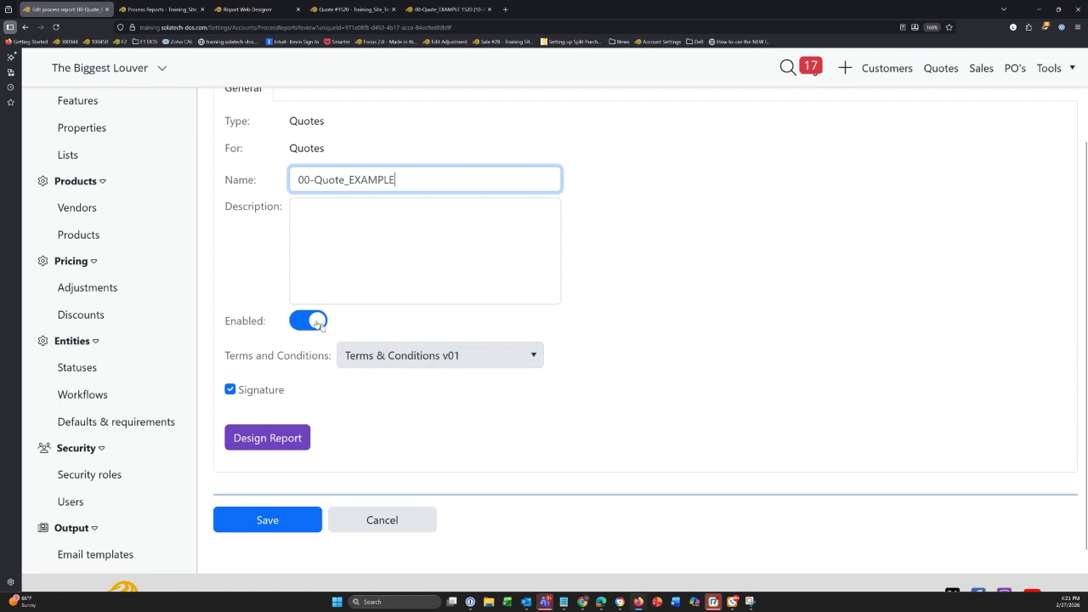
click(304, 322)
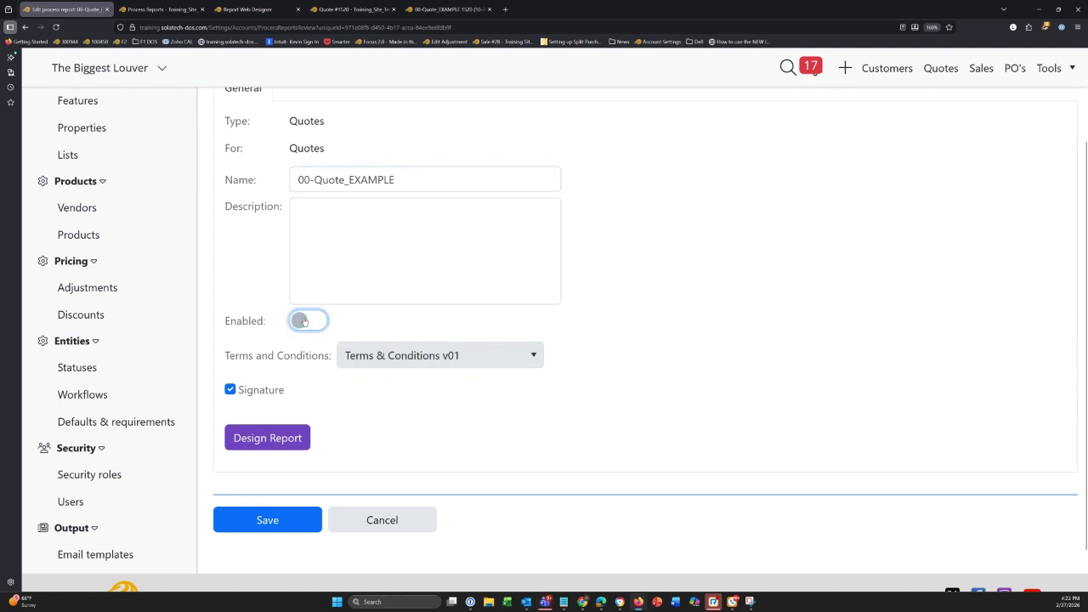
click(305, 321)
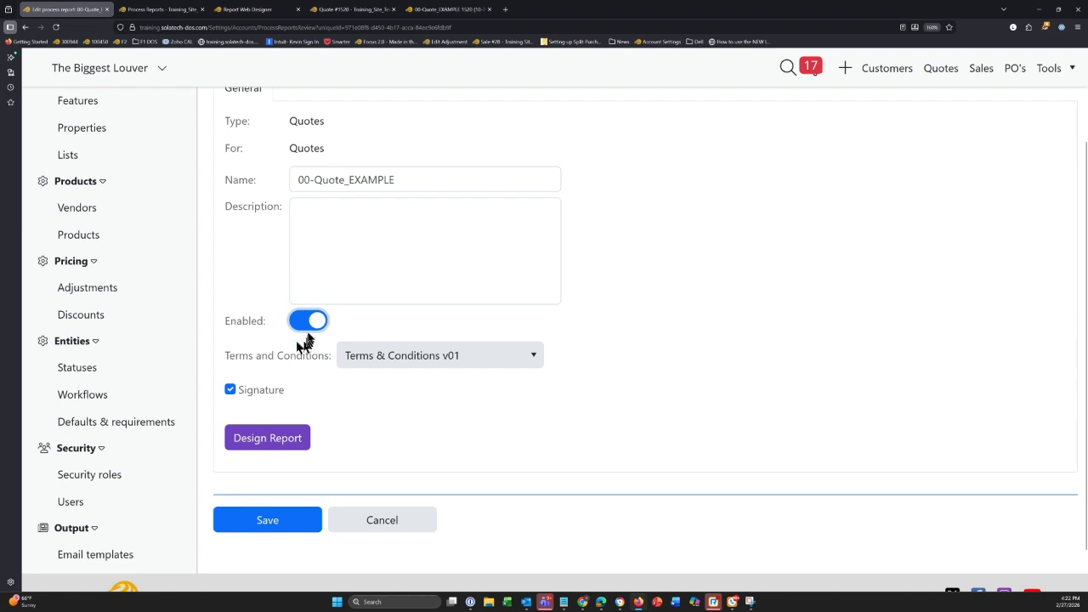
click(307, 328)
click(306, 325)
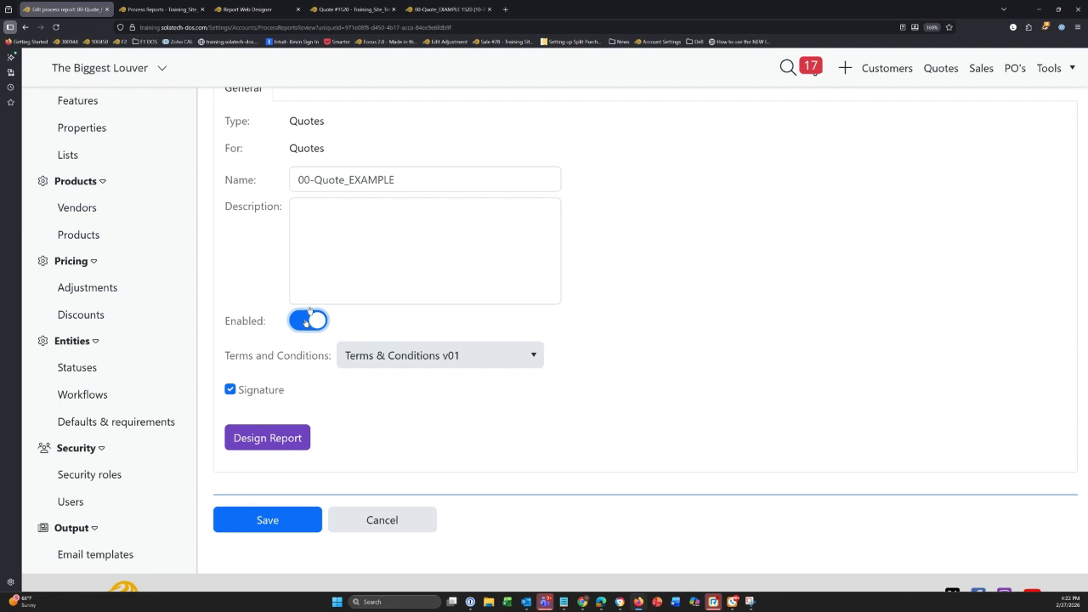
Step: Check which report templates the open quote offers for previewing and for signing
click(345, 9)
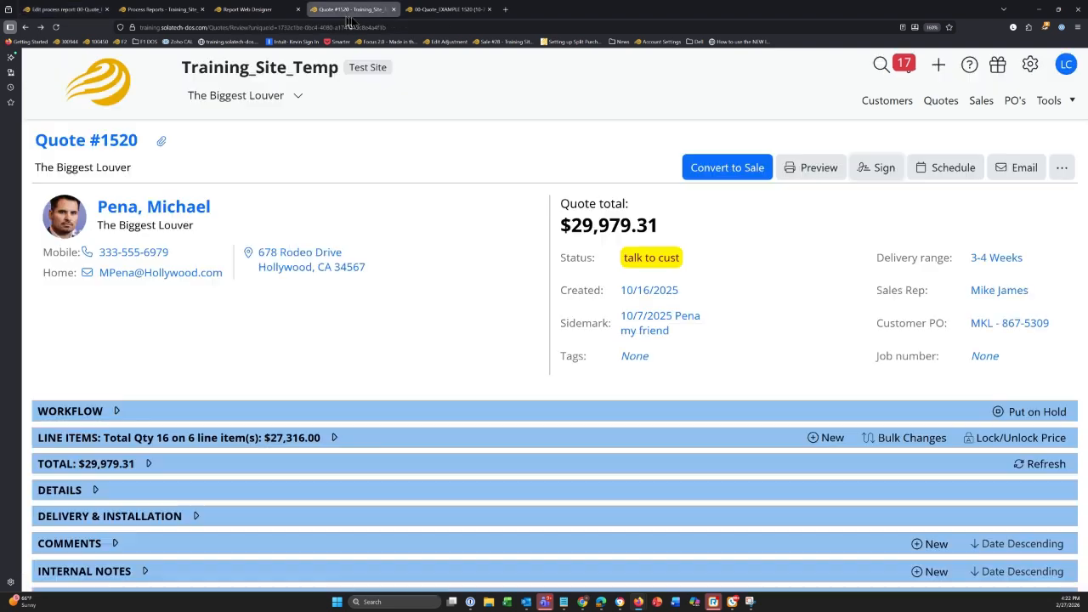
click(818, 168)
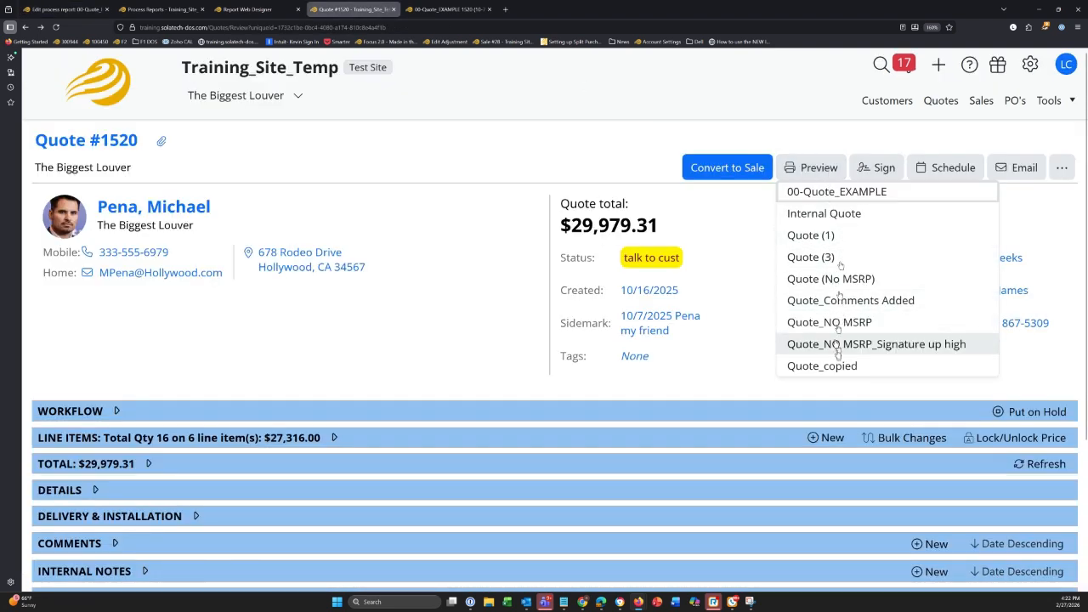
click(882, 168)
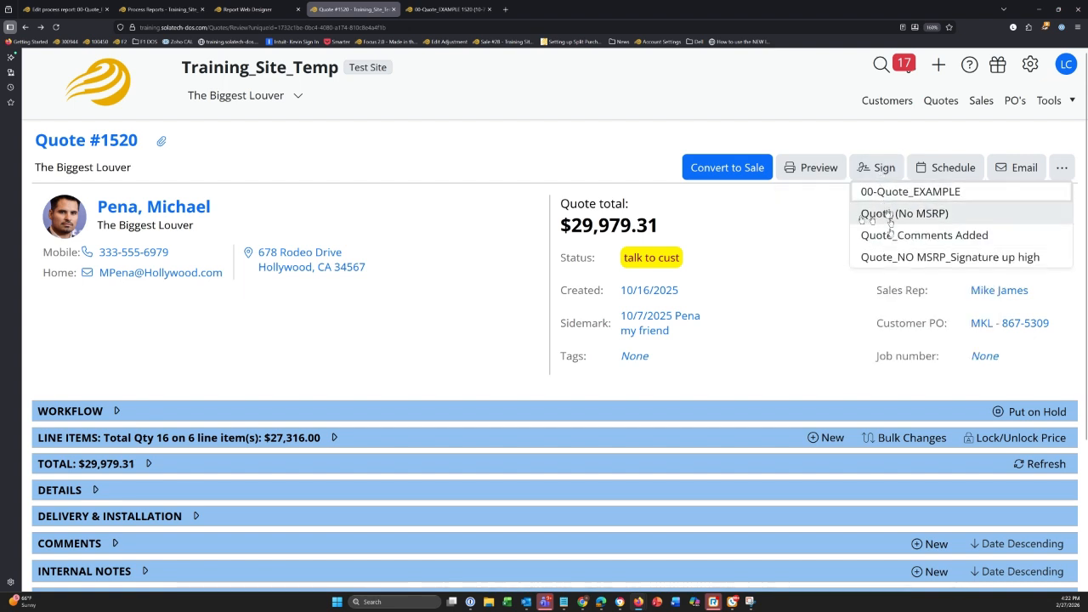
Step: Choose Terms & Conditions v01 as the terms for the 00-Quote_EXAMPLE report and save it
click(81, 10)
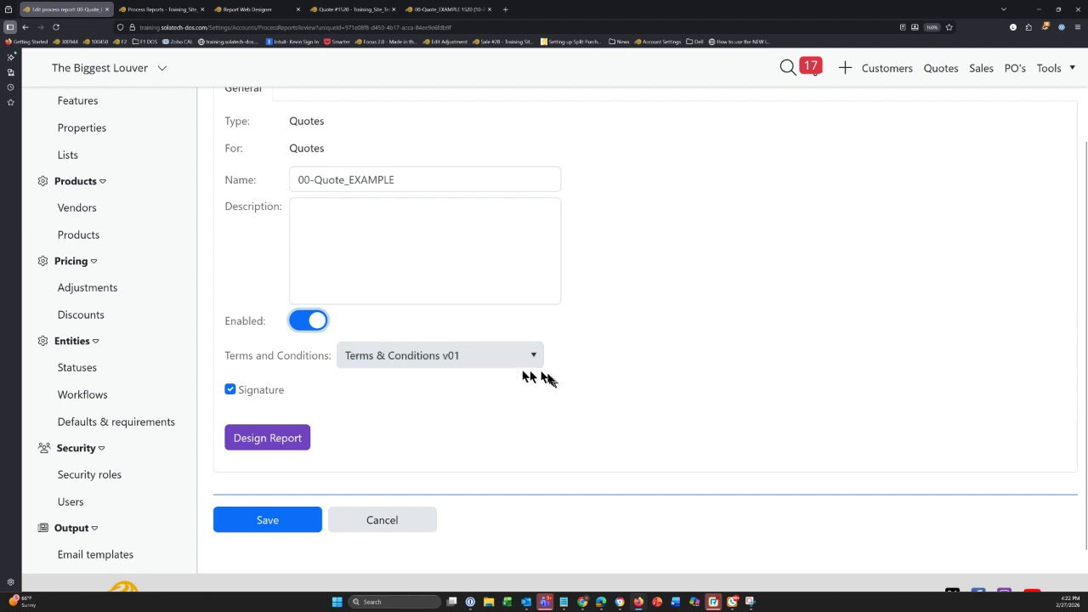
click(506, 355)
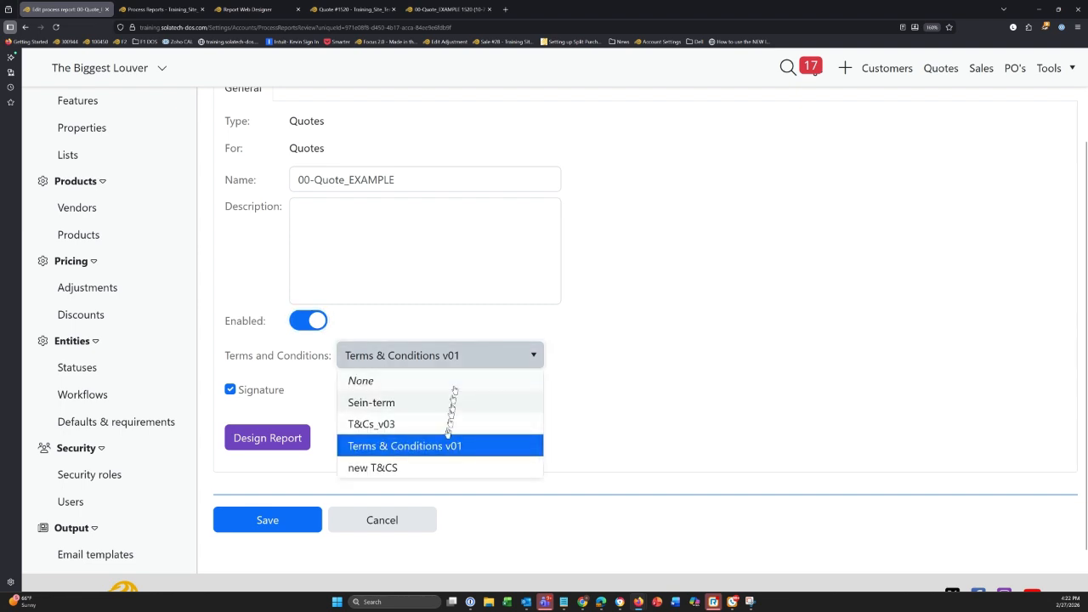
click(510, 442)
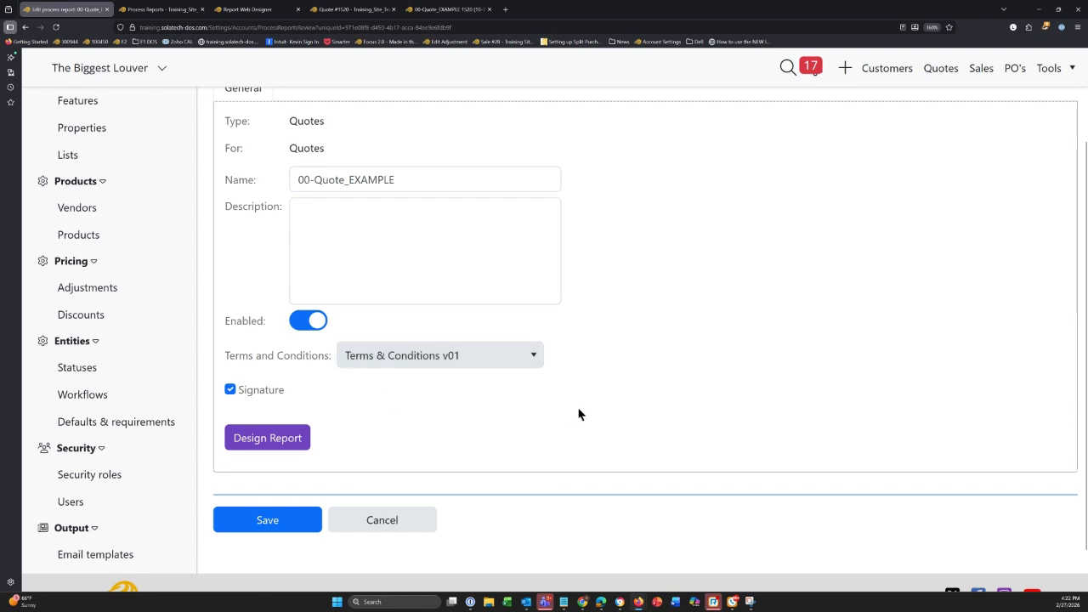
click(418, 179)
scroll(417, 180, up, 1)
scroll(376, 298, down, 1)
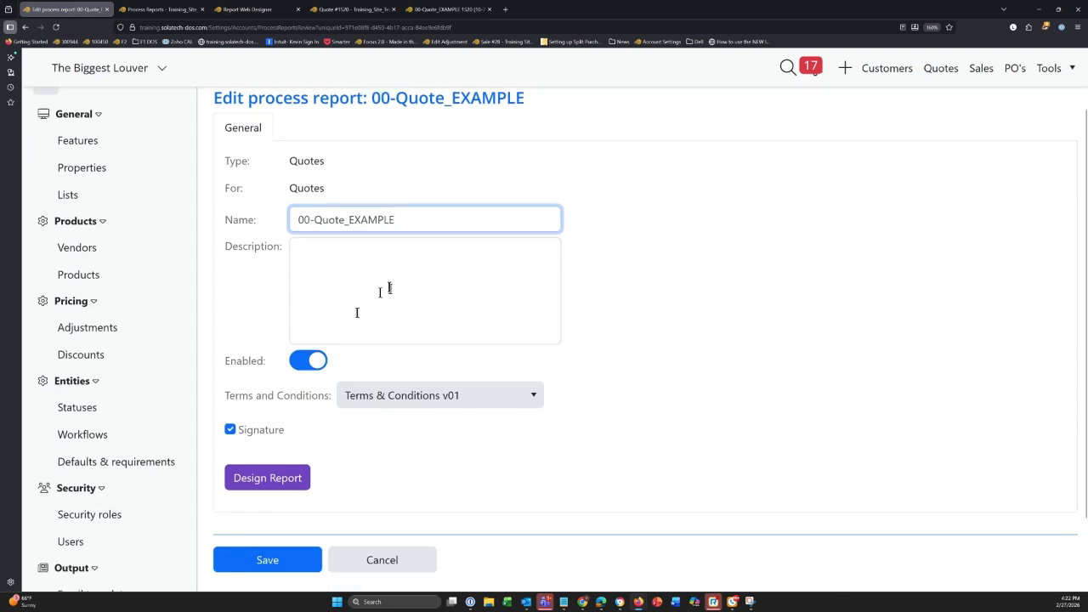
click(308, 517)
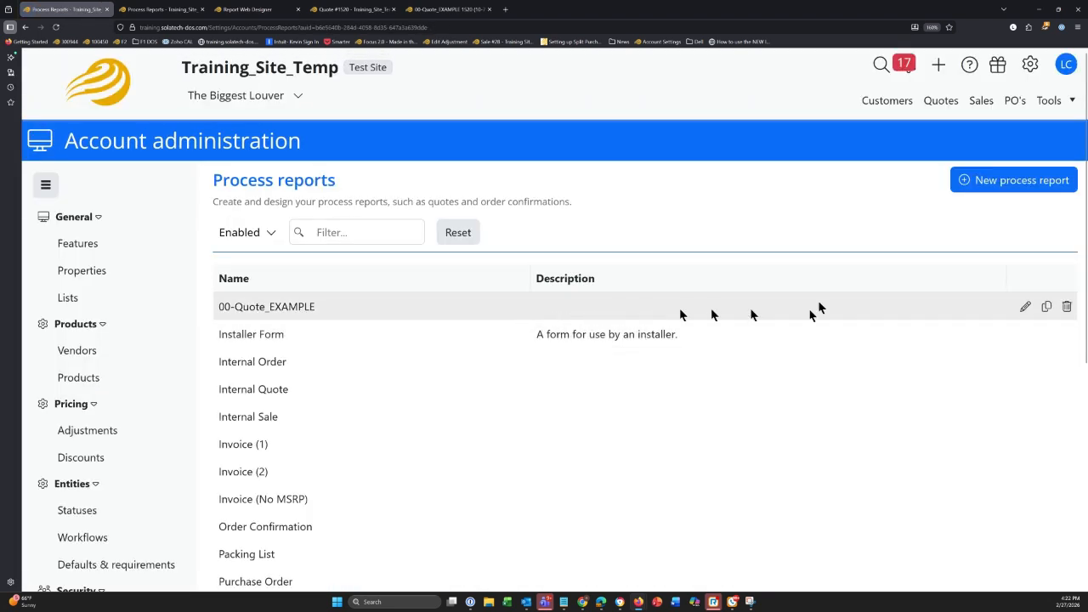
Step: Reopen the 00-Quote_EXAMPLE settings, switch to its layout in the report designer and clear the Installation Address table selection
click(1025, 307)
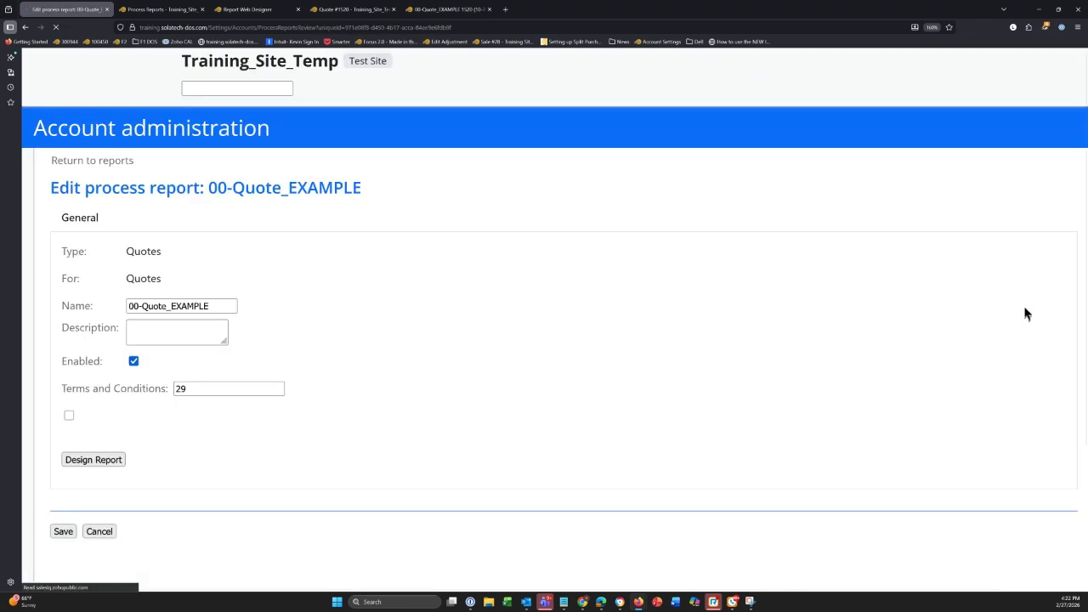
scroll(601, 323, down, 2)
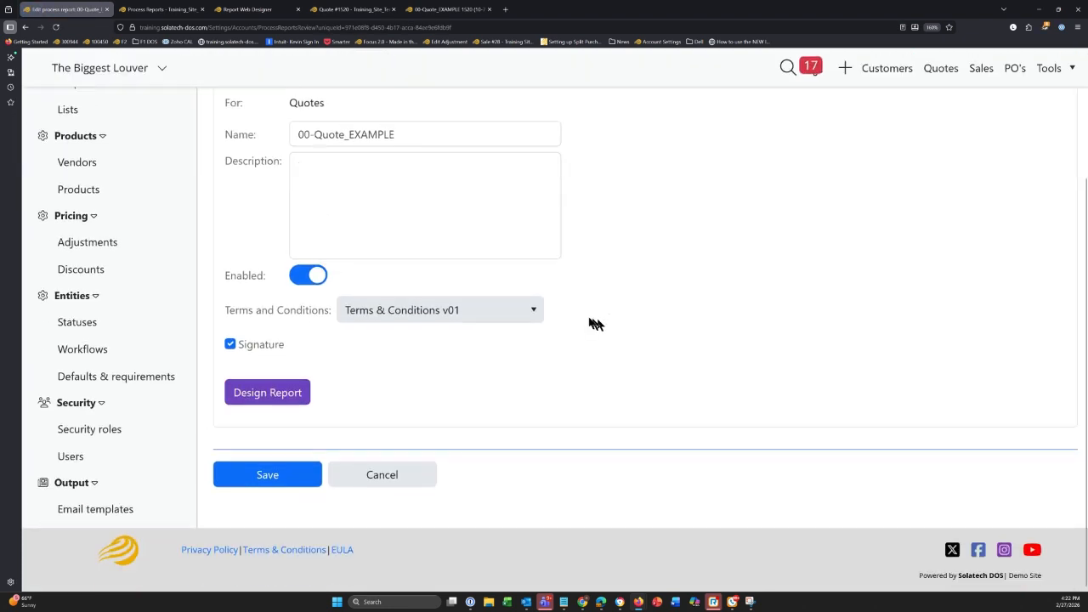
click(319, 391)
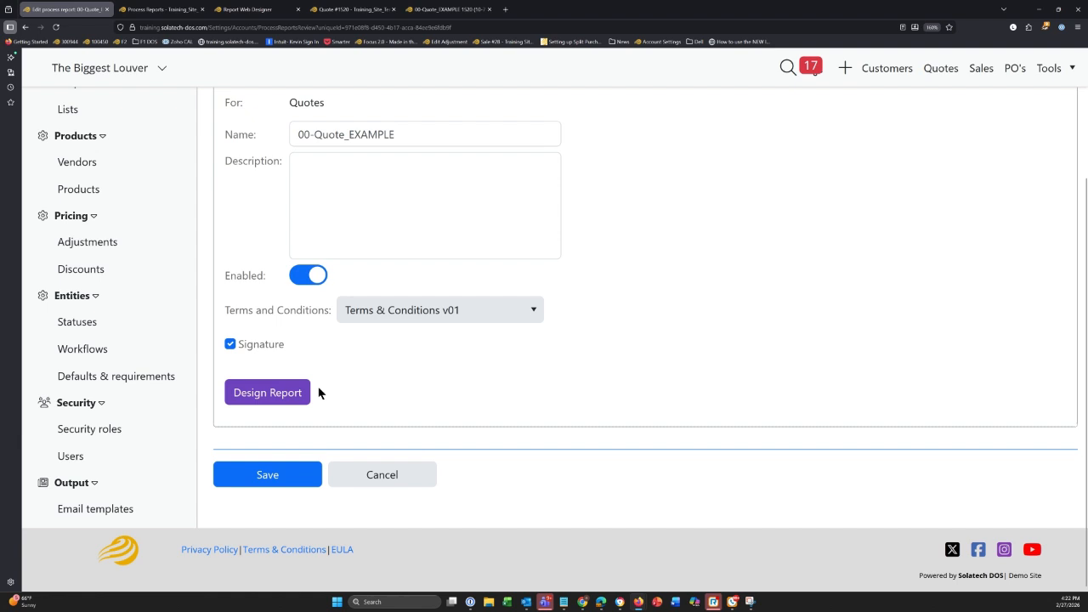
key(ctrl+shift+Page_Down)
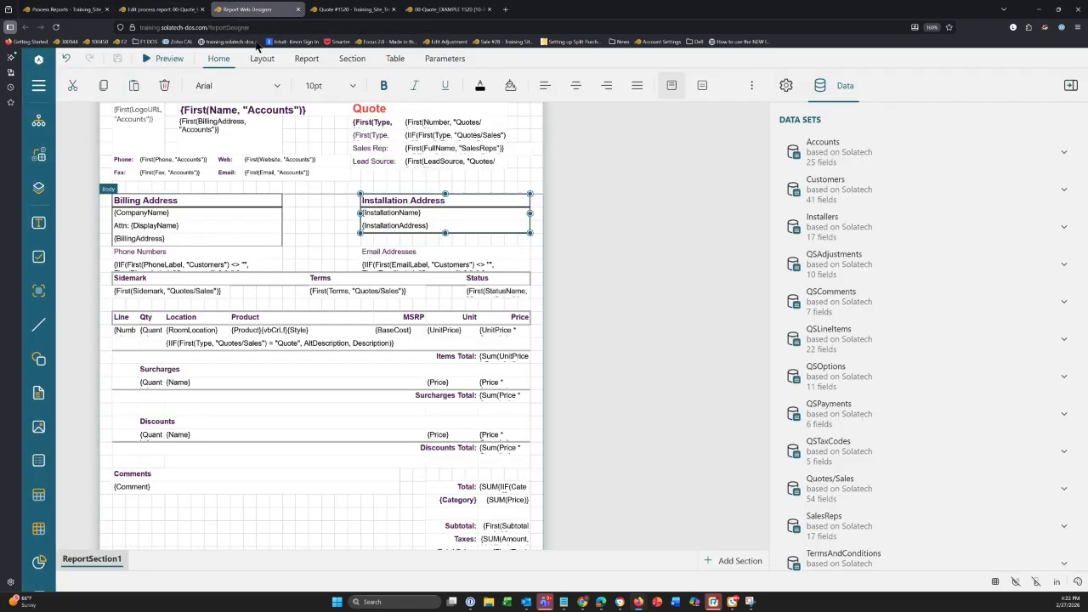
scroll(587, 206, up, 1)
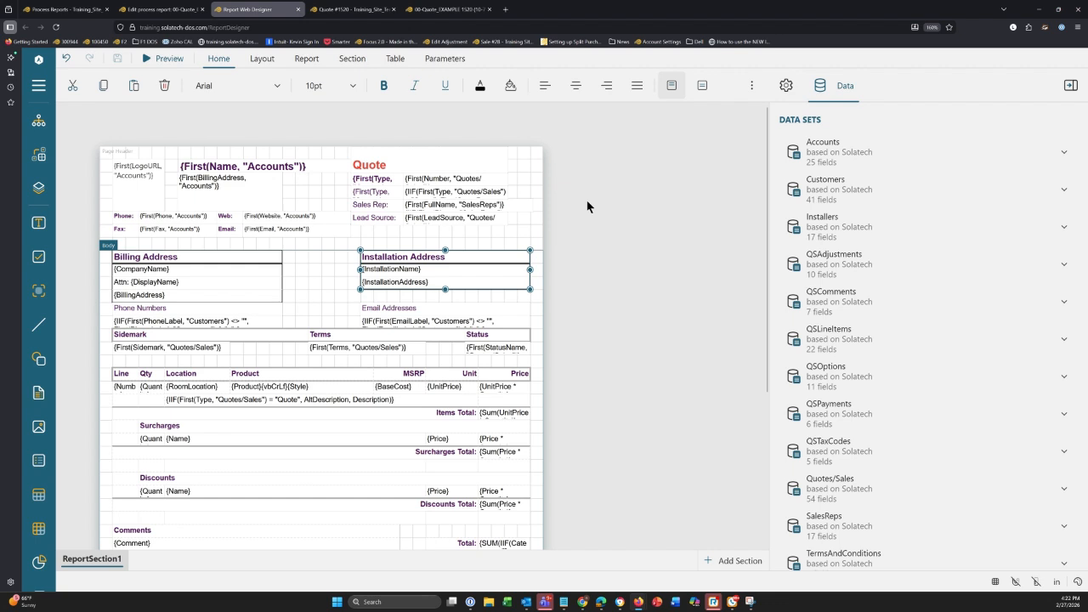
click(551, 171)
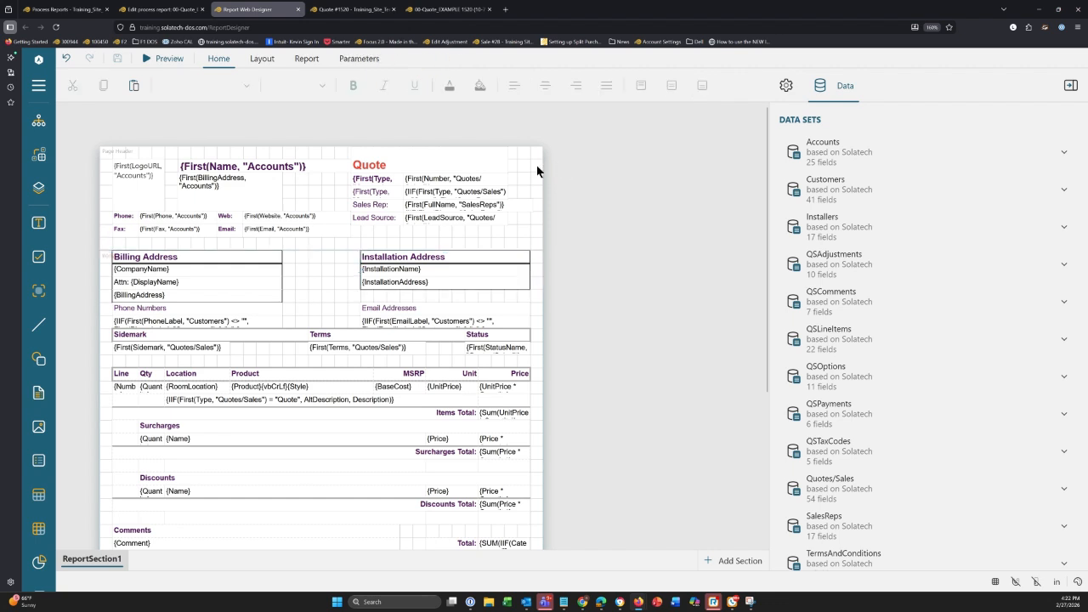
Step: Open the cell expression of the description row in the line items table, examine its Quotes/Sales type condition and save the expression
scroll(592, 194, up, 1)
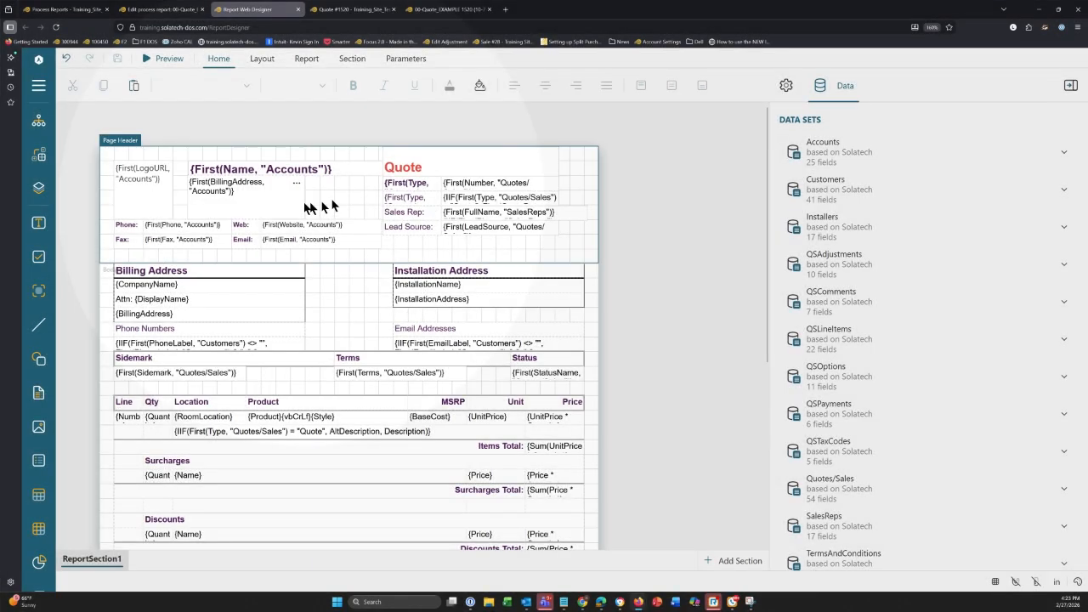
scroll(379, 203, up, 2)
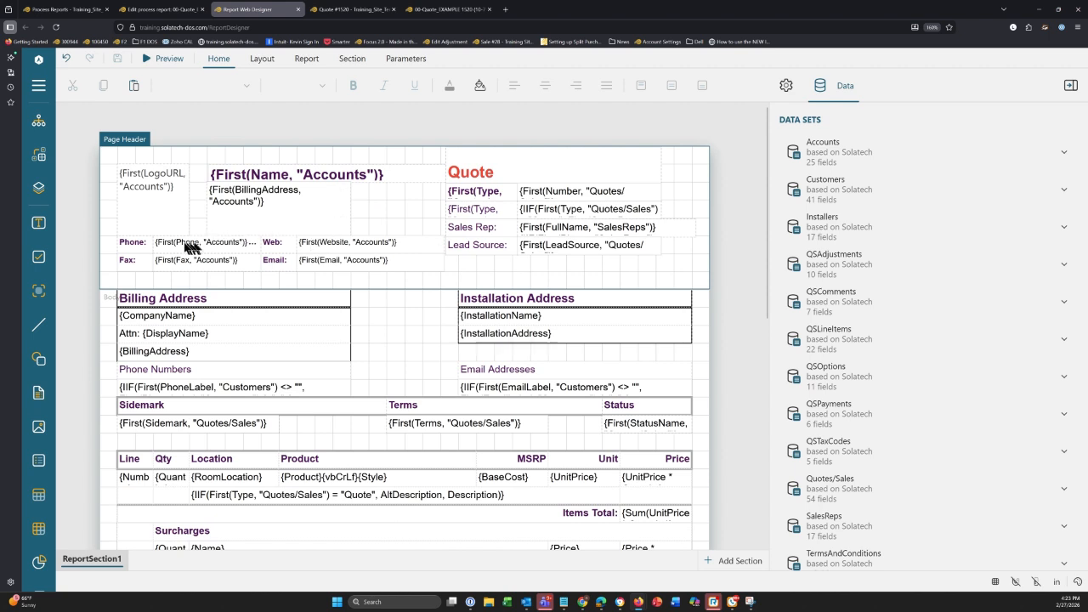
click(149, 195)
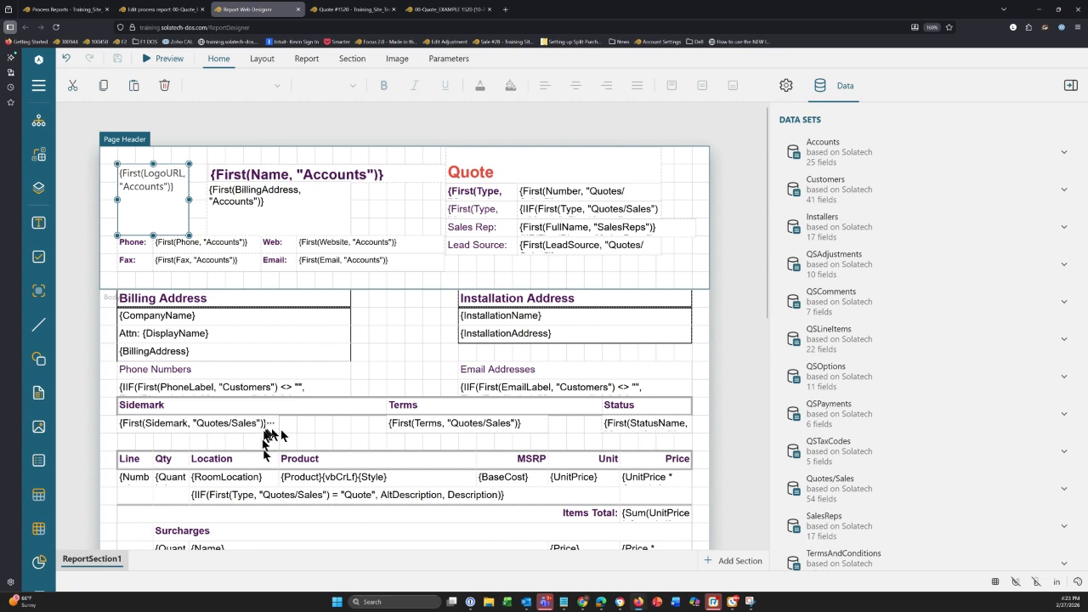
click(308, 501)
right_click(308, 501)
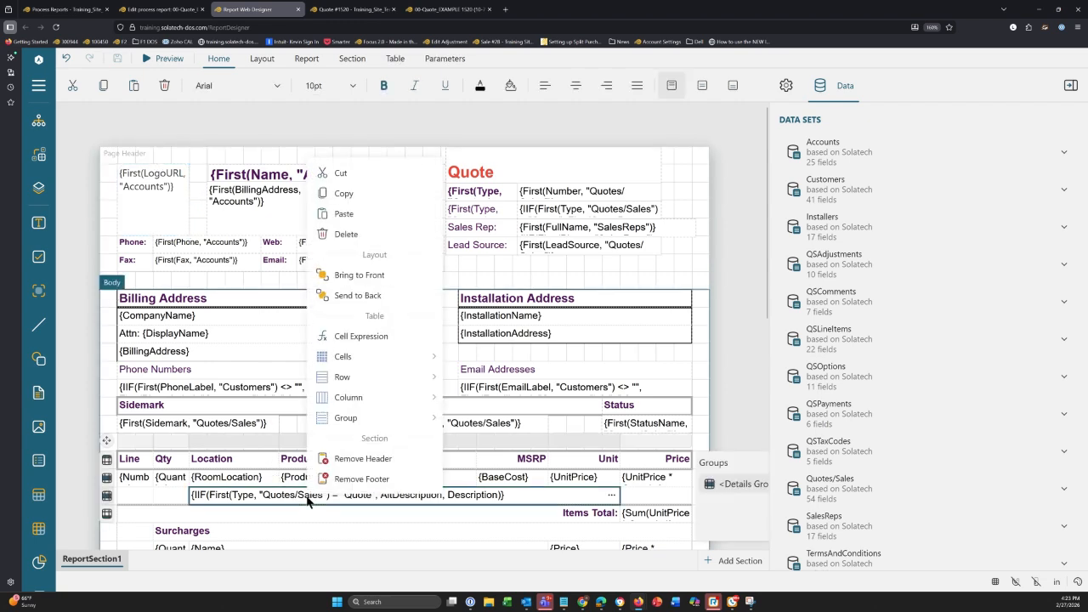
click(376, 338)
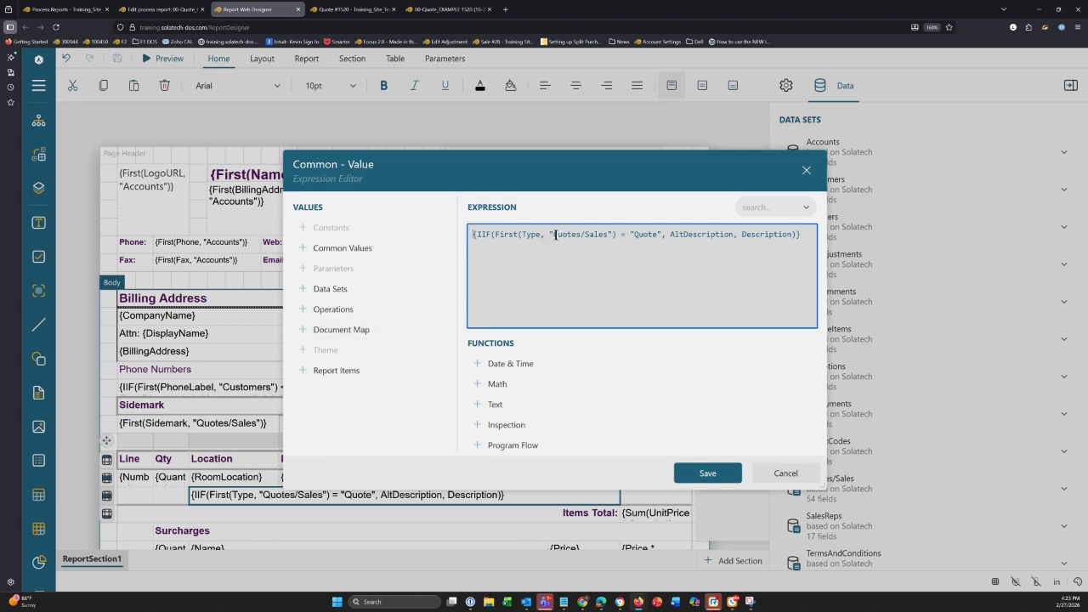
drag(556, 235, 607, 236)
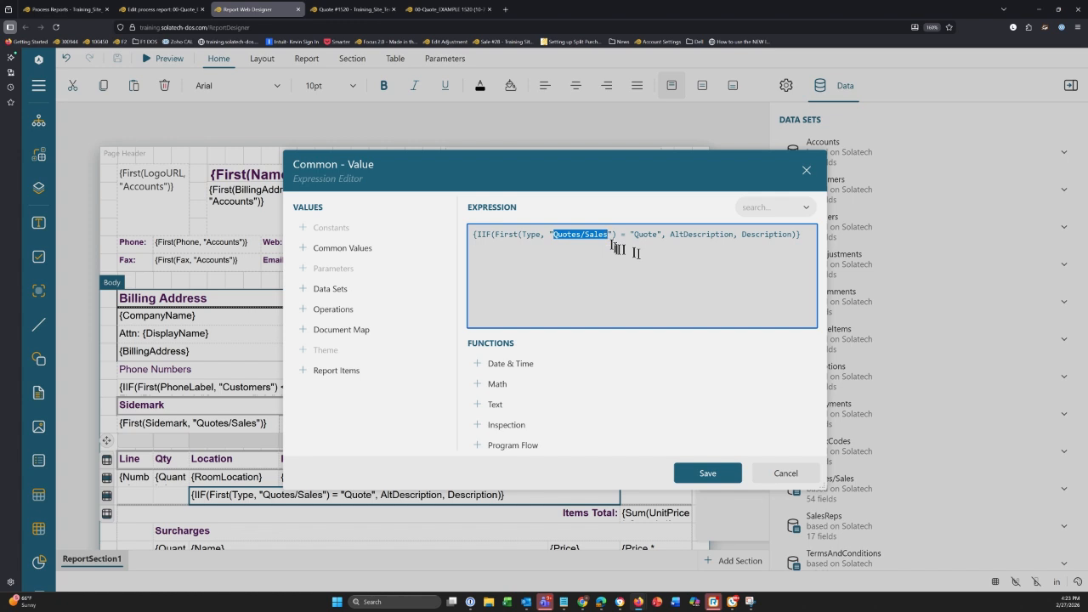
click(670, 236)
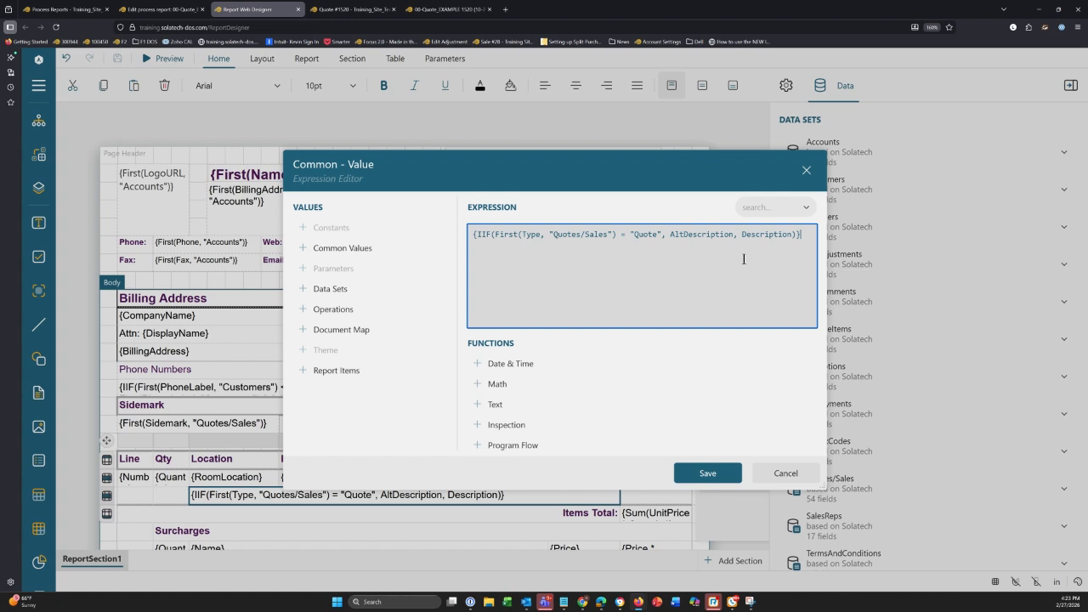
key(ctrl+a)
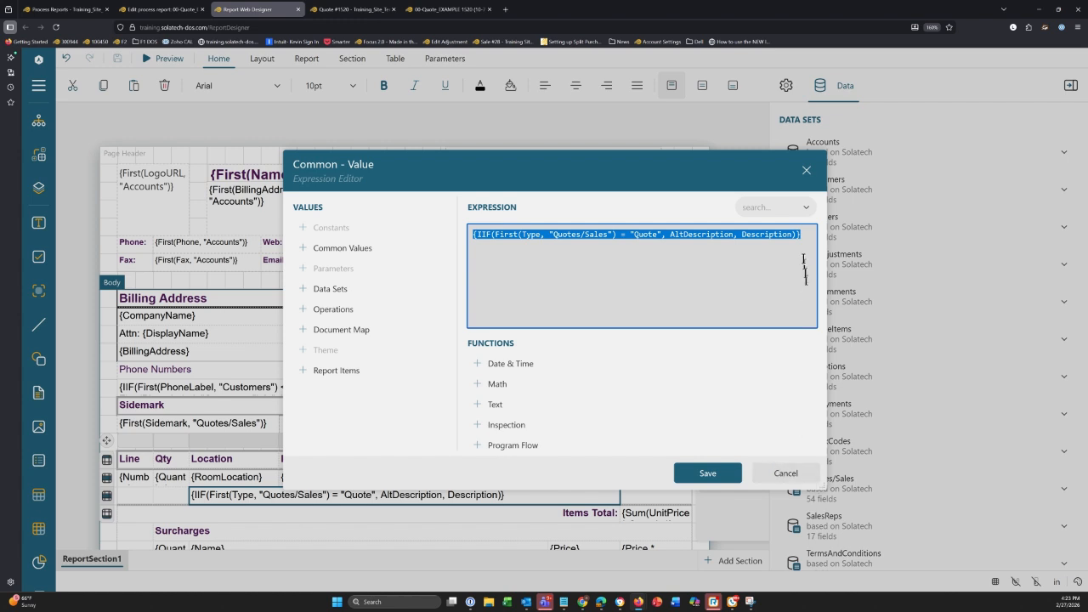
click(795, 244)
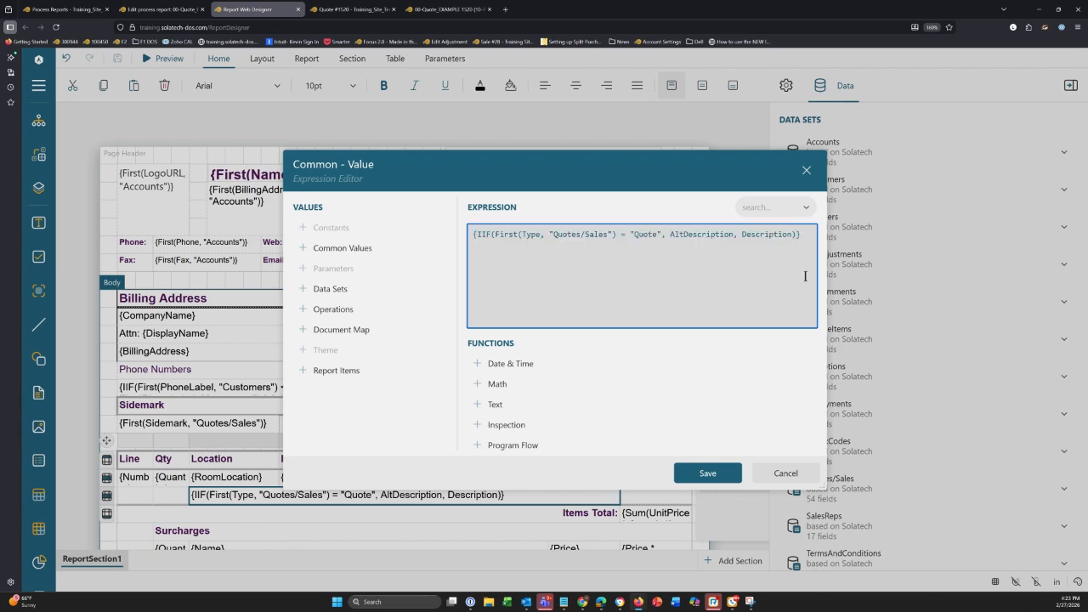
scroll(651, 287, up, 2)
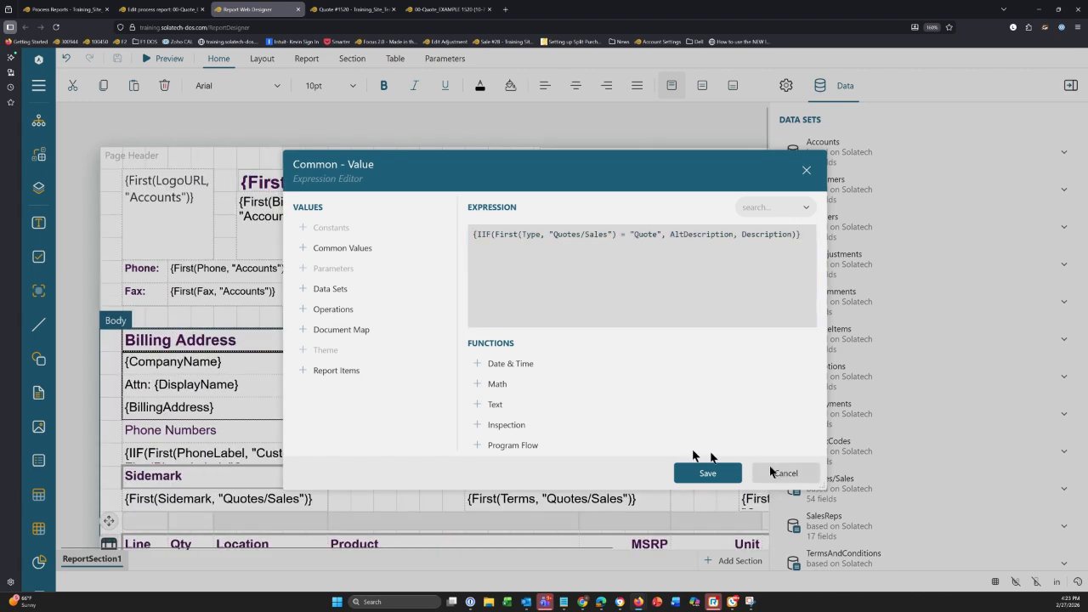
click(706, 473)
Step: Reread the description row's cell expression, cancel it, and look over the surcharges, discounts, comments and totals areas of the quote layout
scroll(397, 422, down, 5)
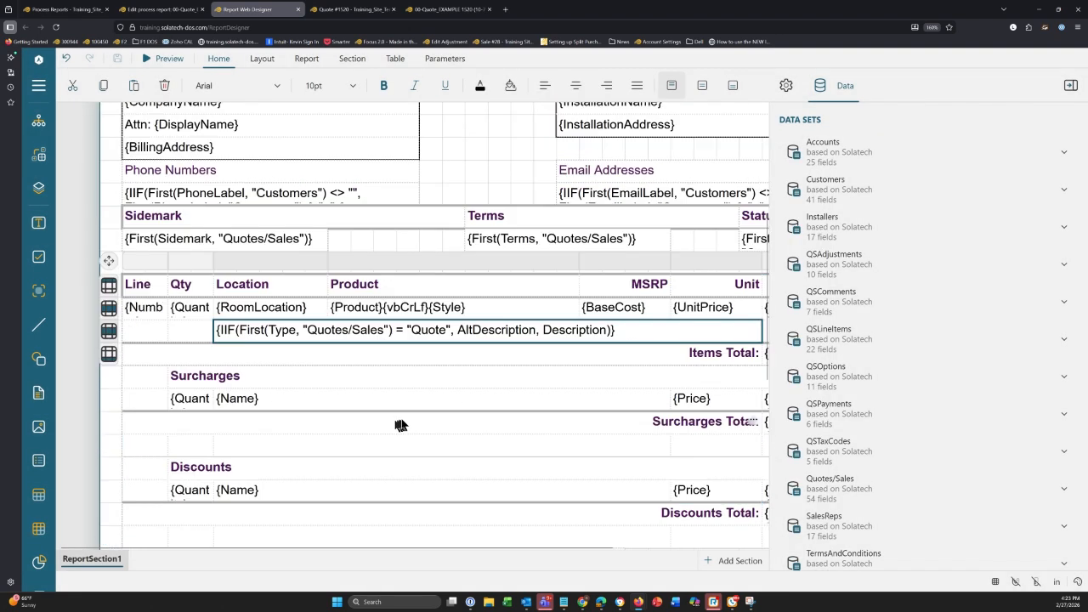
right_click(402, 248)
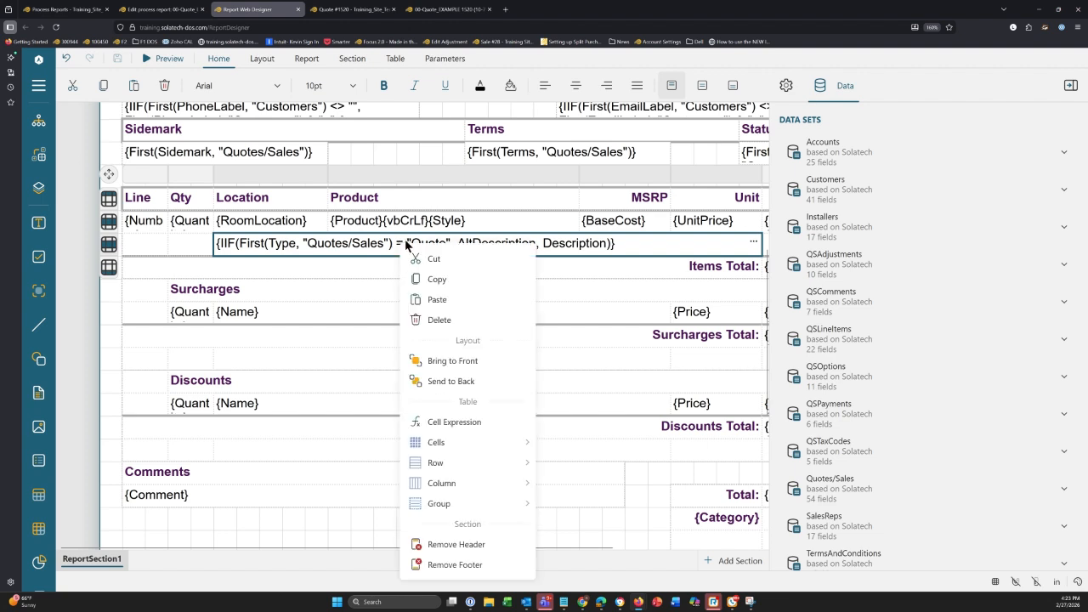
click(460, 423)
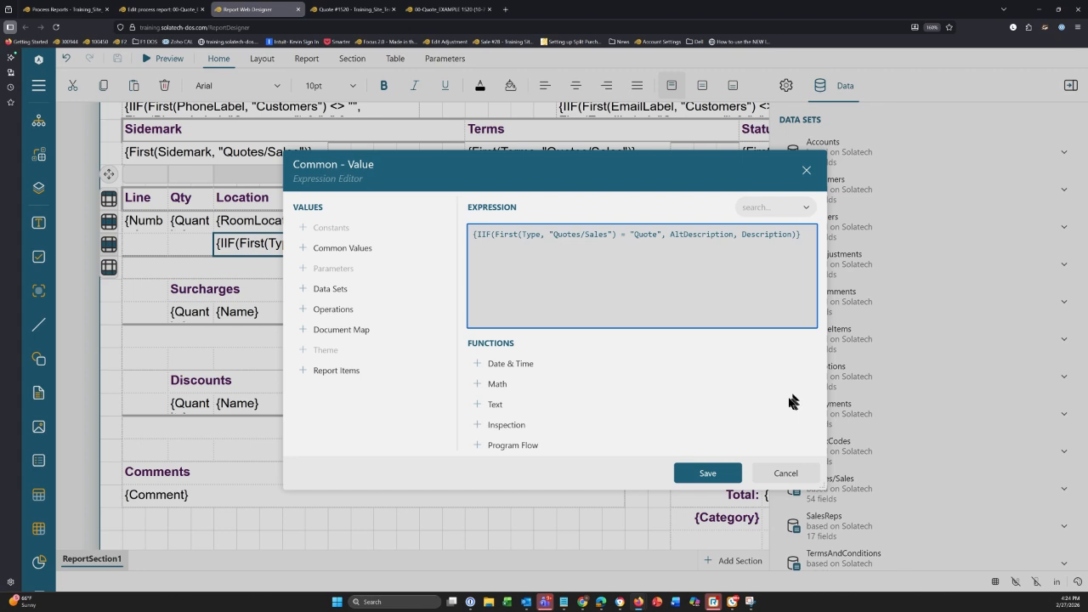
click(778, 476)
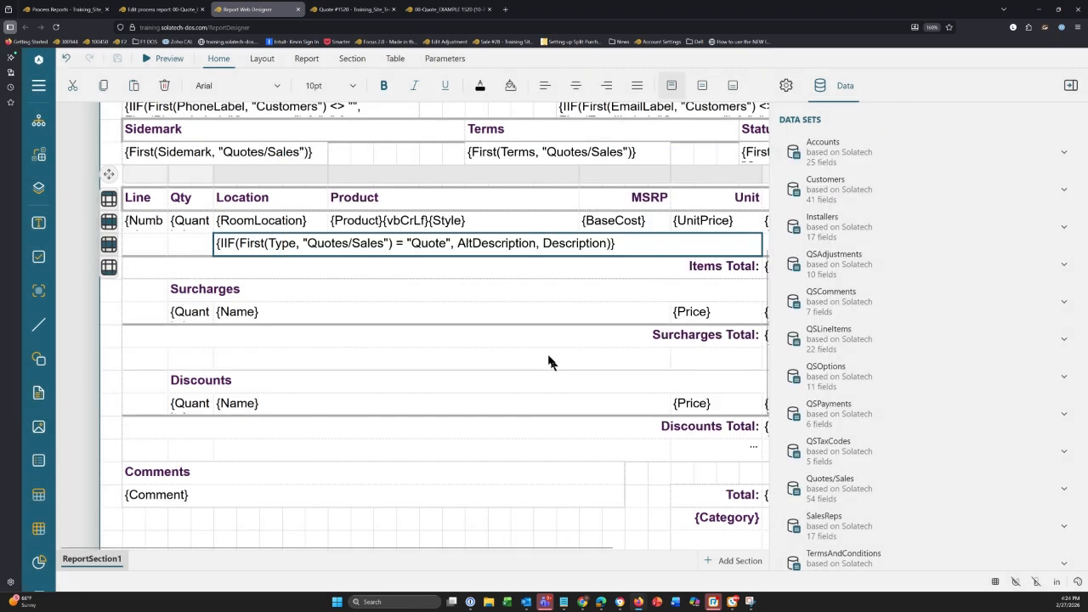
scroll(406, 326, down, 1)
scroll(404, 320, down, 1)
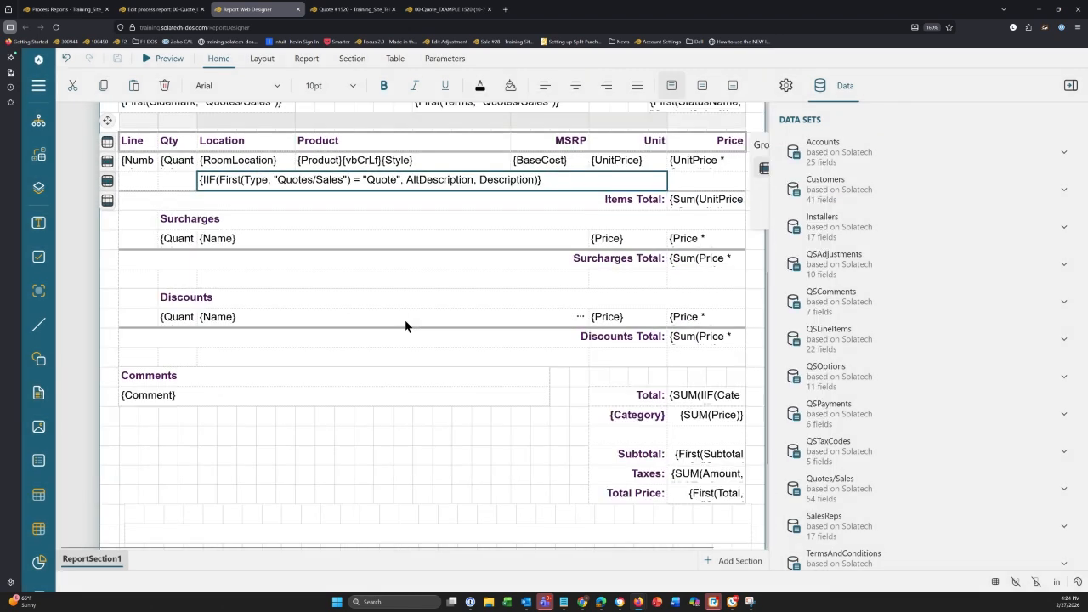
scroll(404, 320, down, 1)
scroll(402, 324, up, 5)
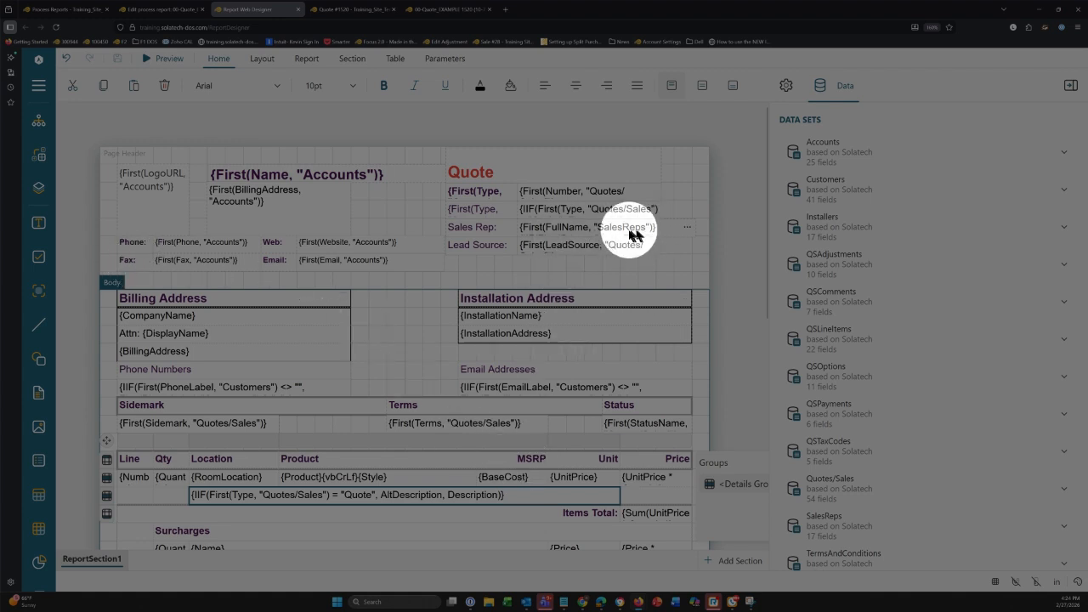
Step: Try placing a TextBox in the page header below Lead Source, and delete it again
click(269, 129)
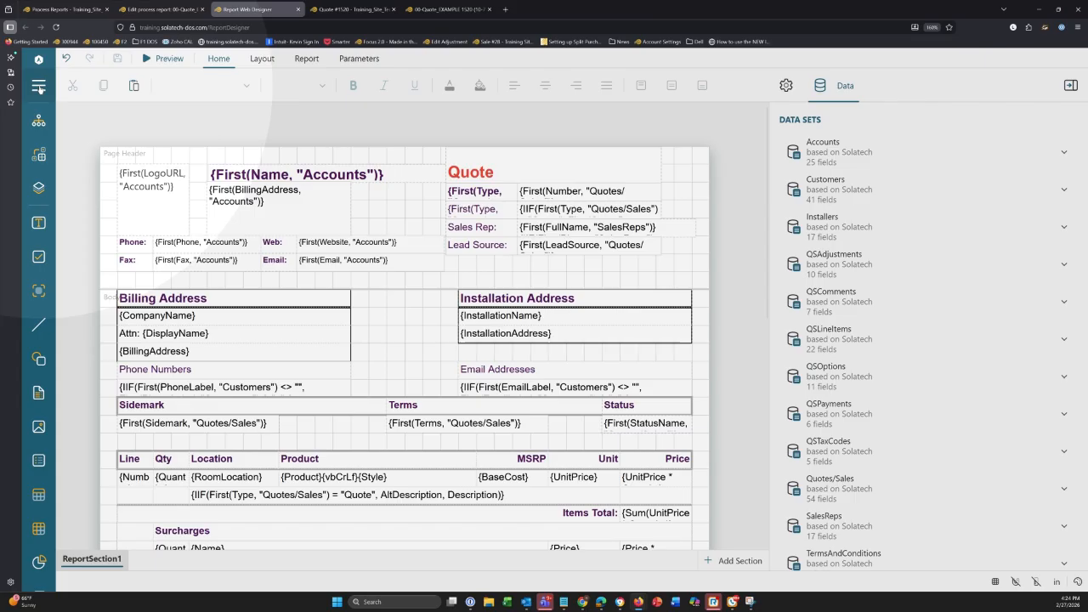
click(38, 86)
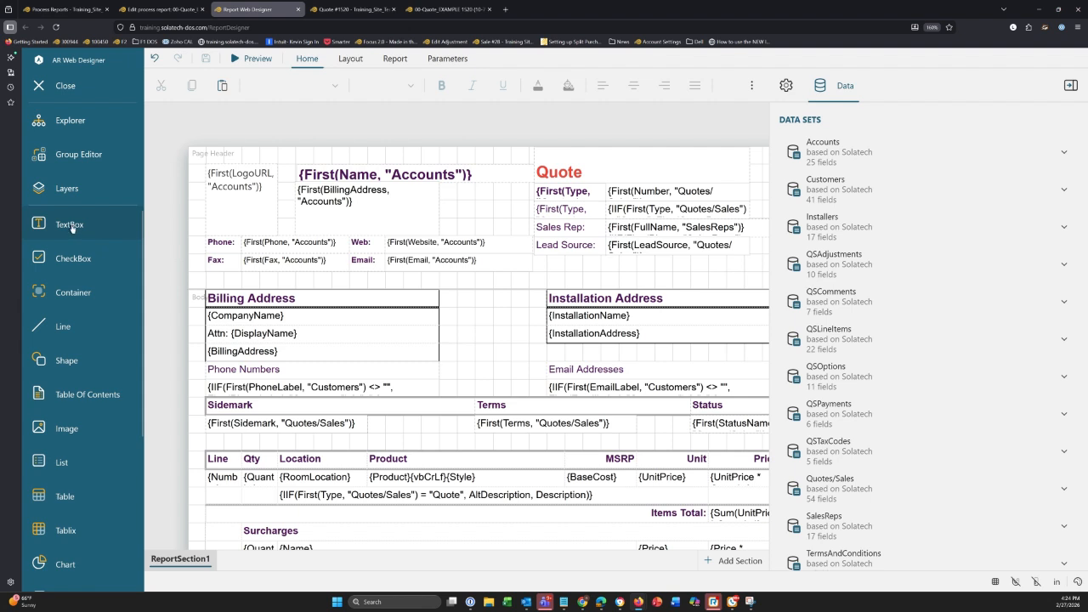
drag(72, 226, 614, 287)
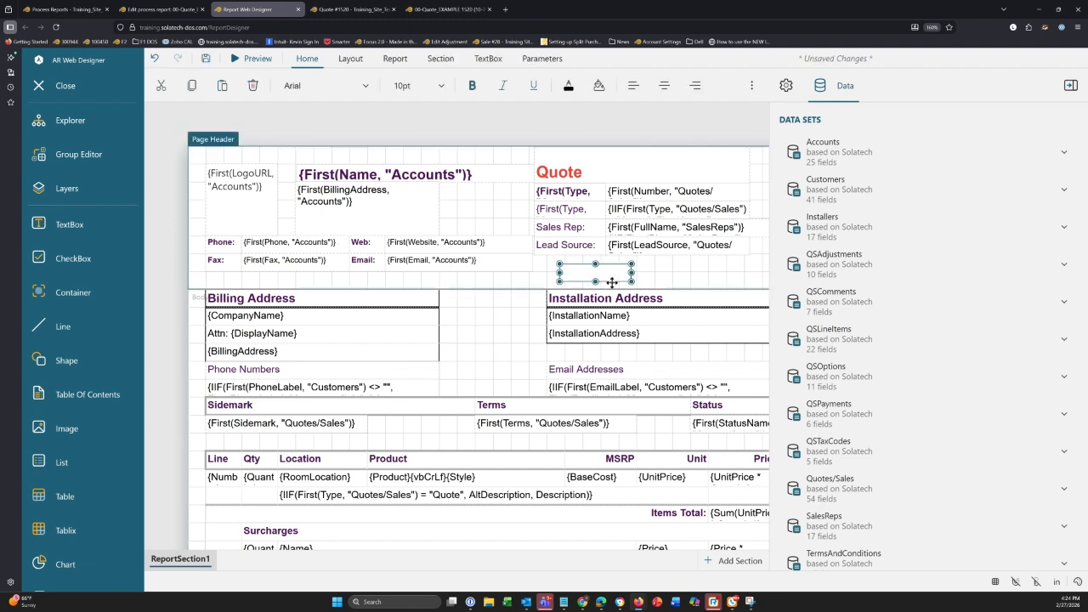
click(569, 176)
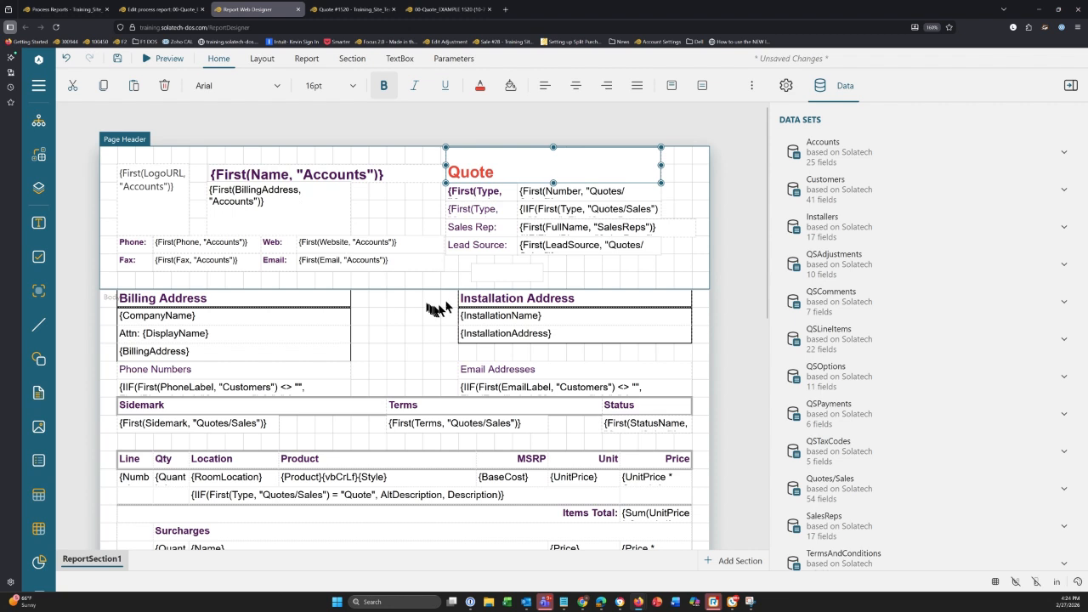
click(490, 299)
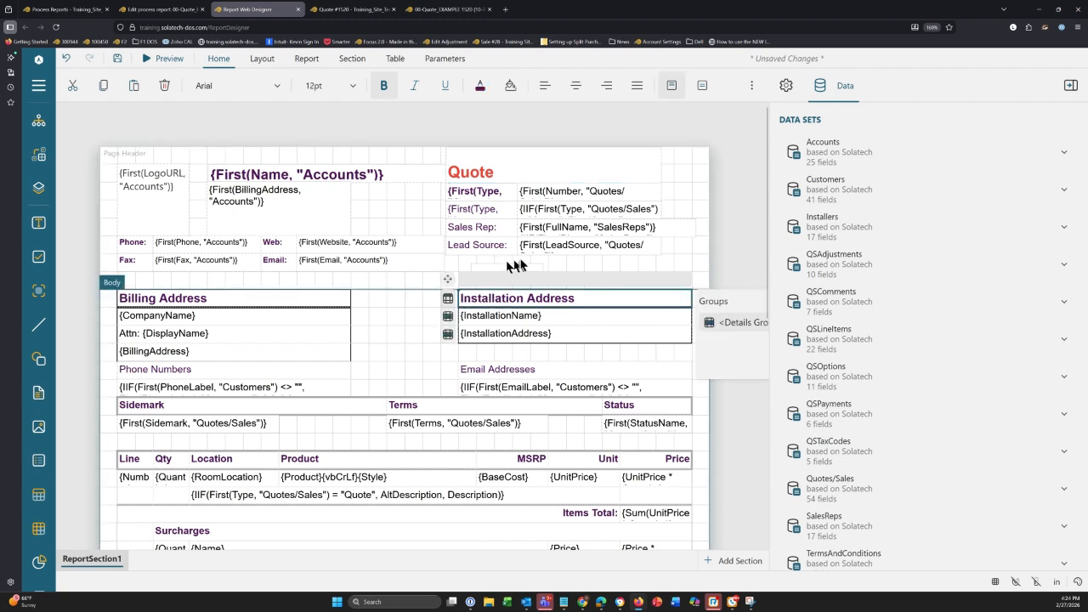
click(512, 270)
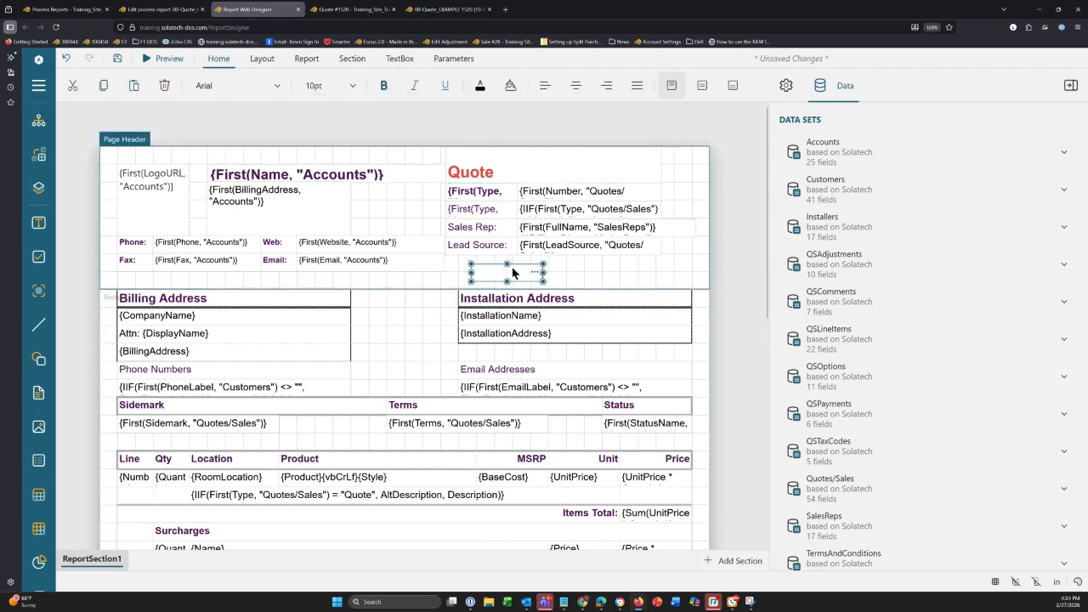
key(Delete)
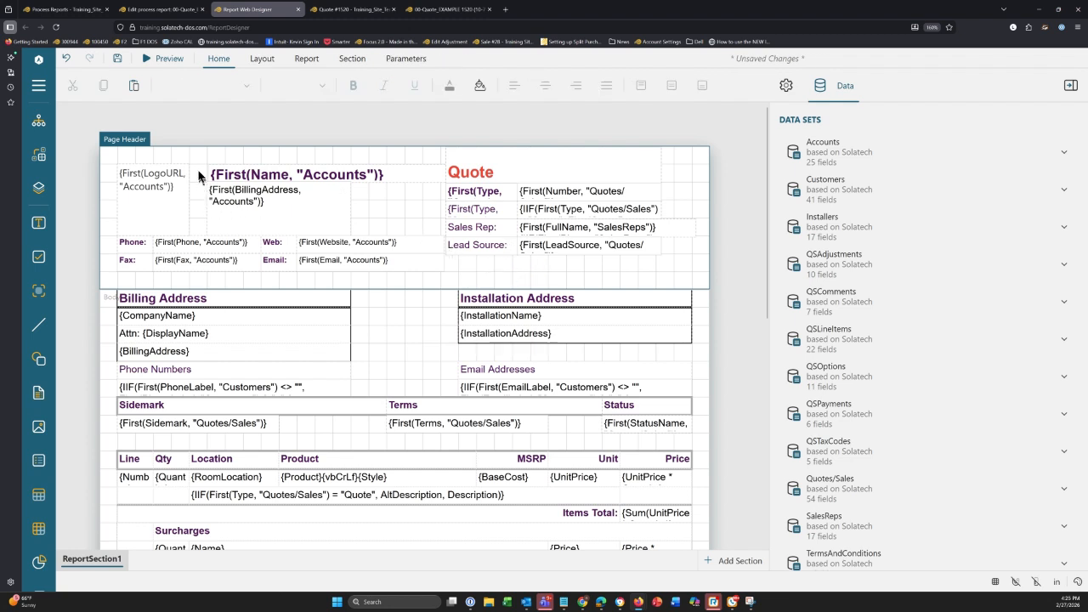
Step: Check the report item types available in the designer, and select the entire line items table in the body
click(39, 86)
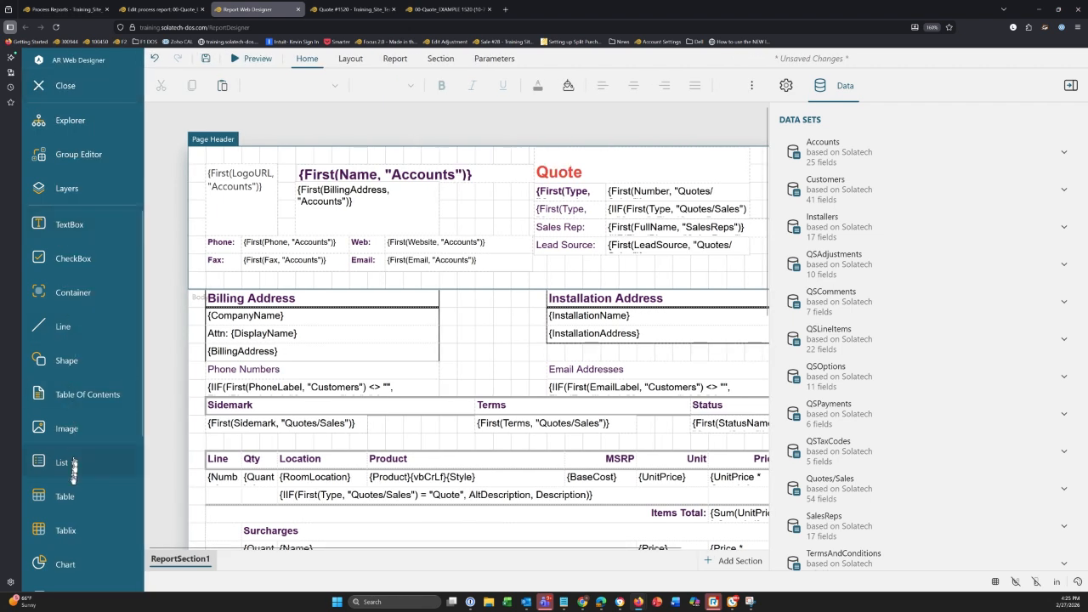
scroll(73, 505, down, 1)
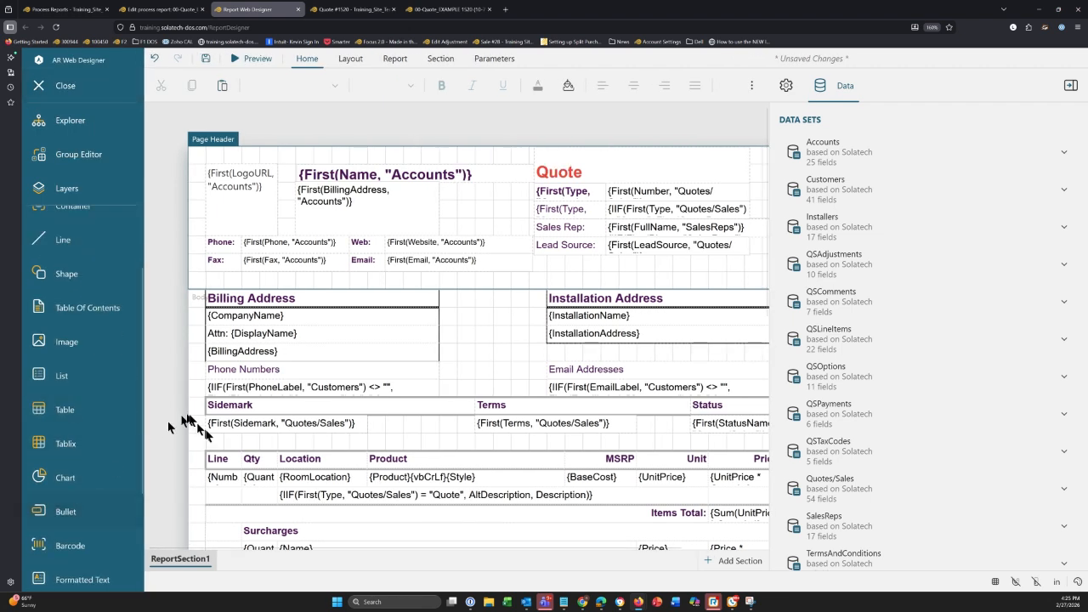
click(285, 341)
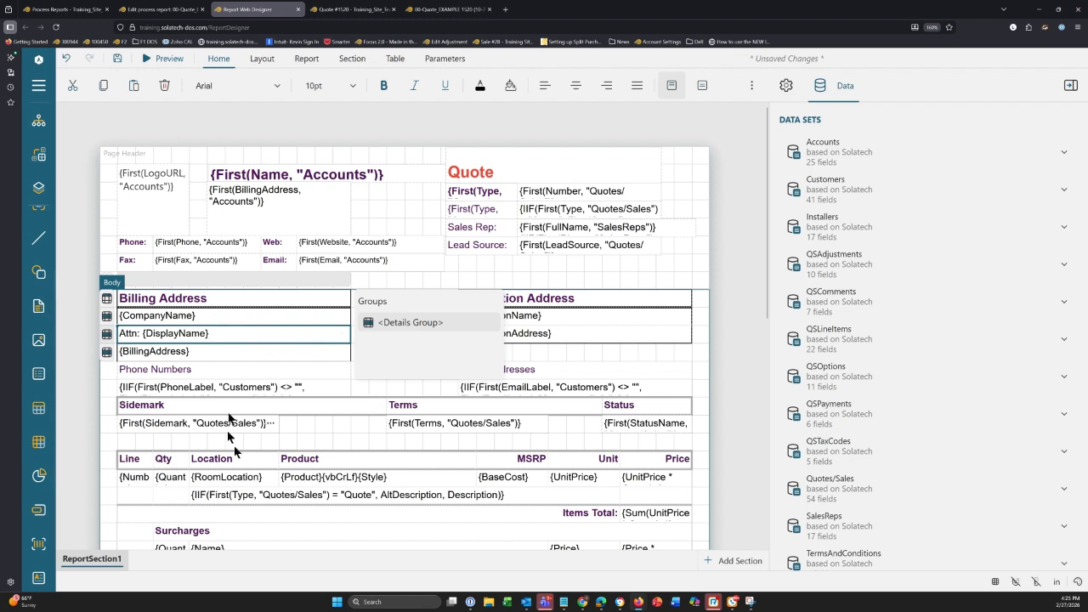
click(347, 495)
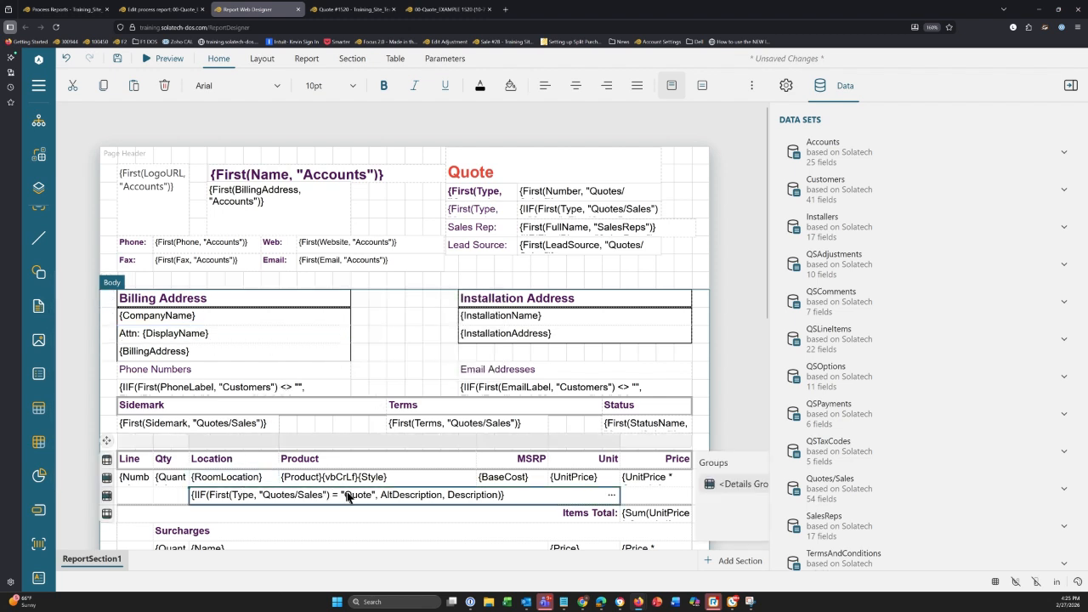
click(106, 441)
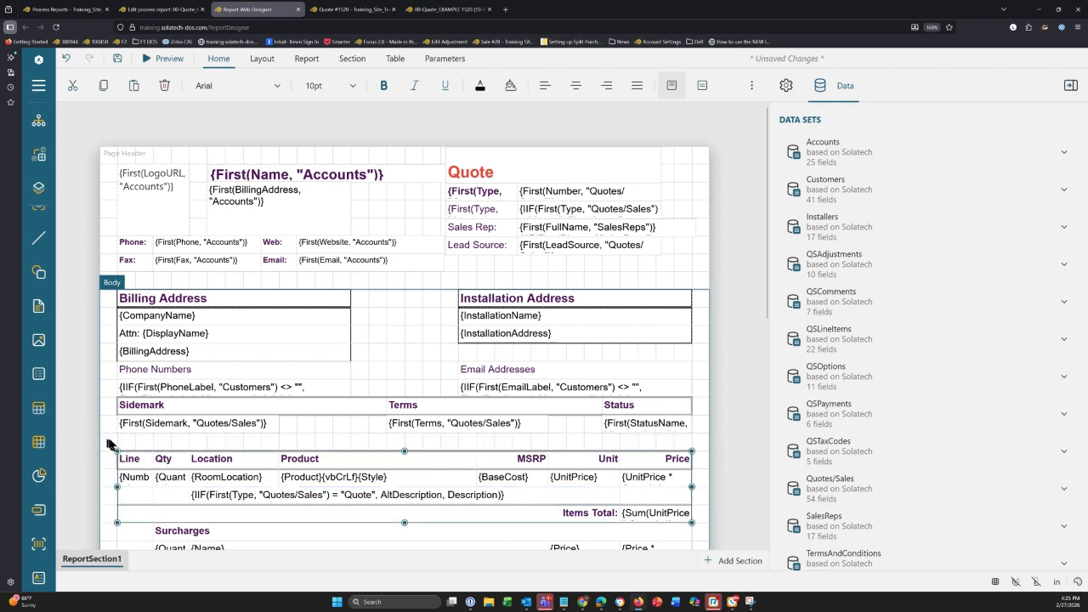
scroll(254, 449, down, 4)
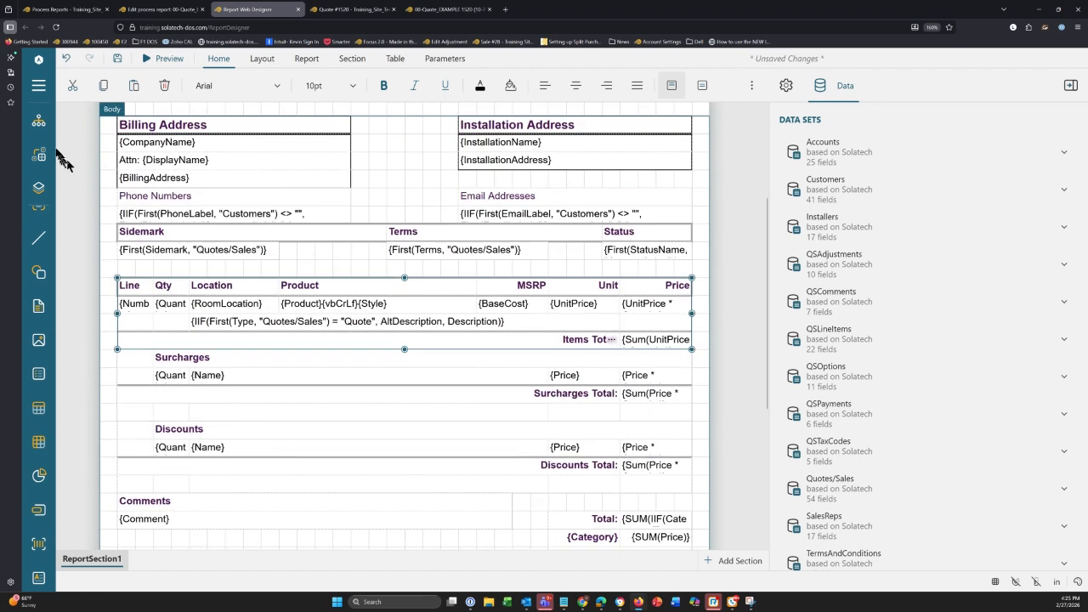
Step: Examine the full list of insertable report items down to Input Field, collapse it and return to the page header
click(39, 85)
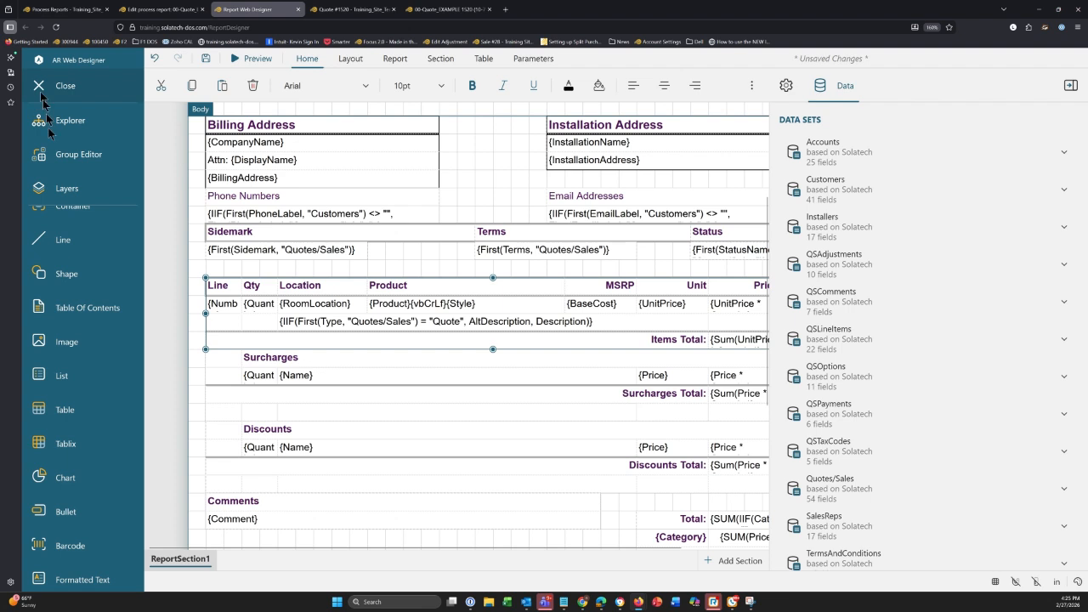
scroll(85, 430, down, 1)
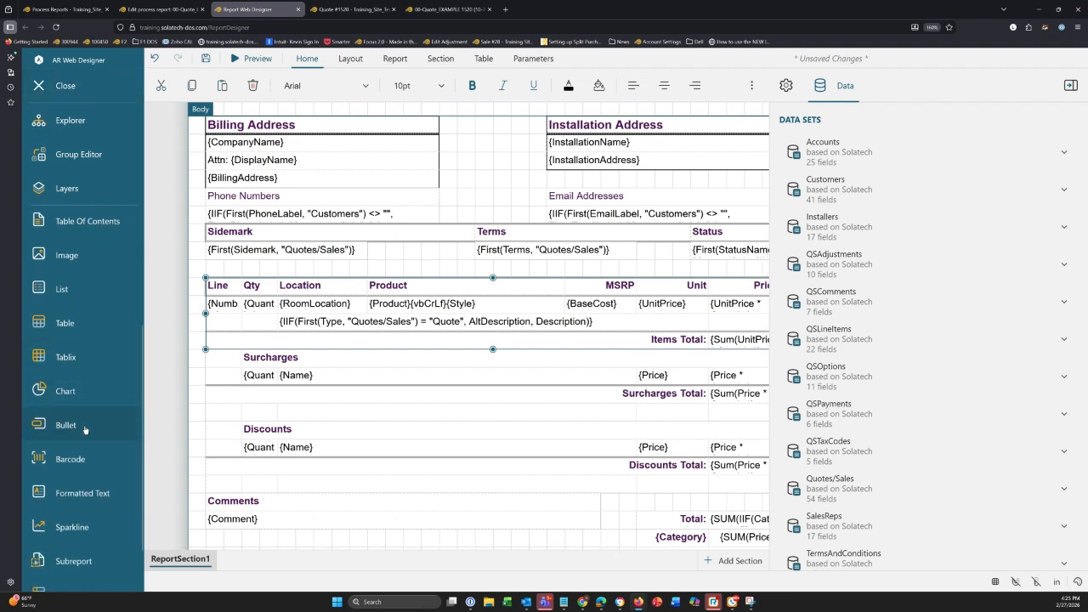
scroll(86, 434, down, 1)
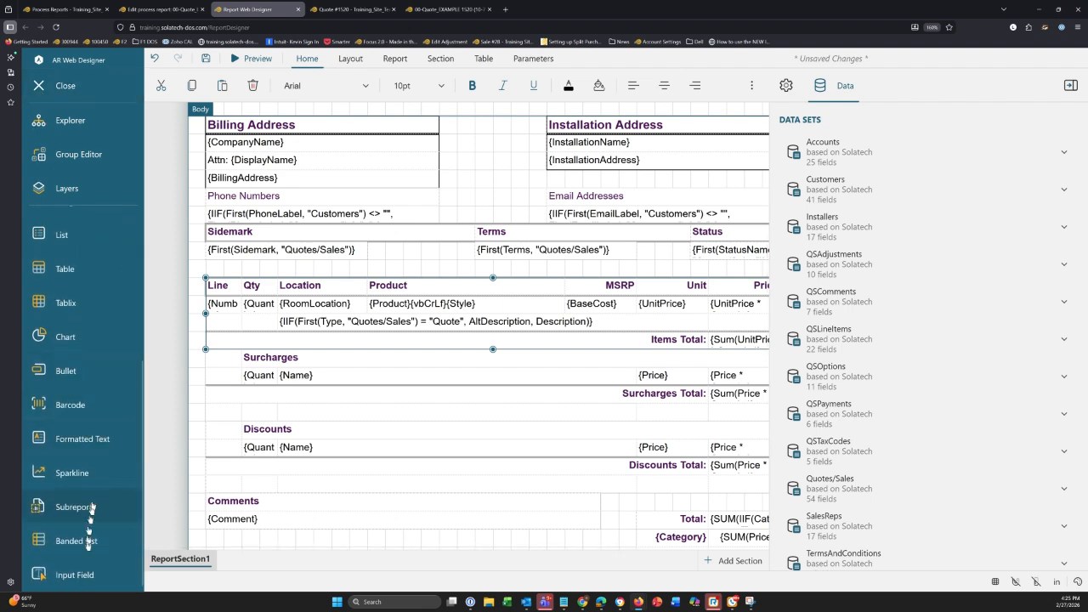
scroll(81, 418, up, 3)
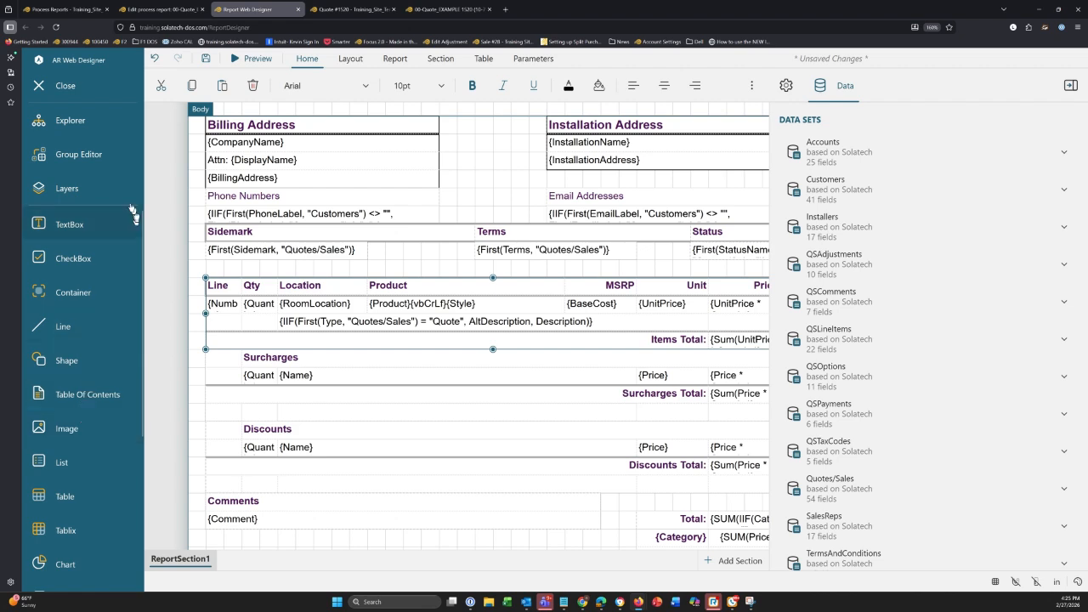
click(40, 87)
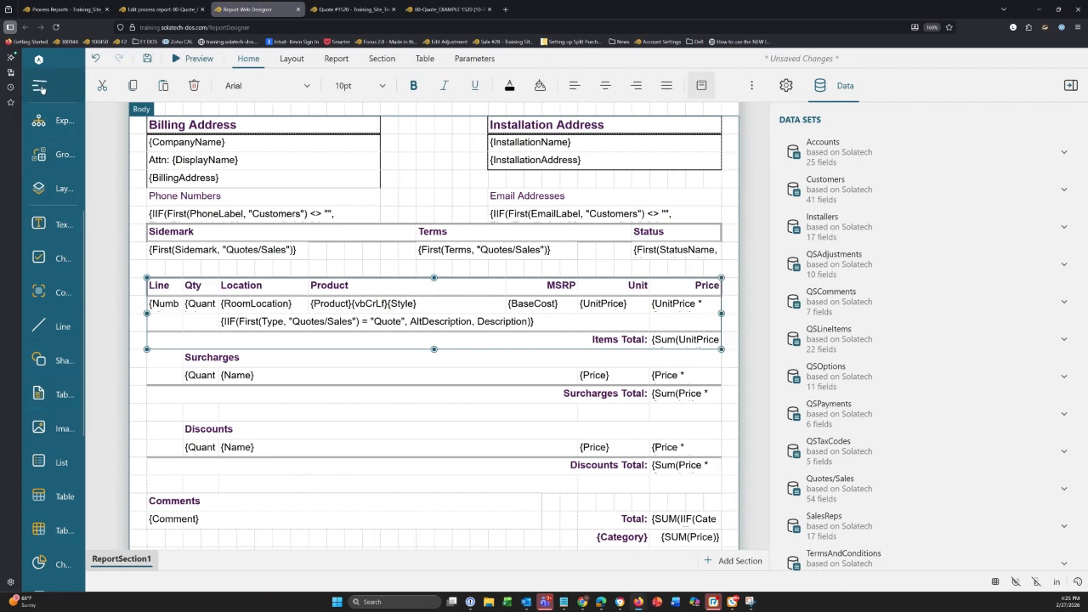
scroll(87, 175, up, 2)
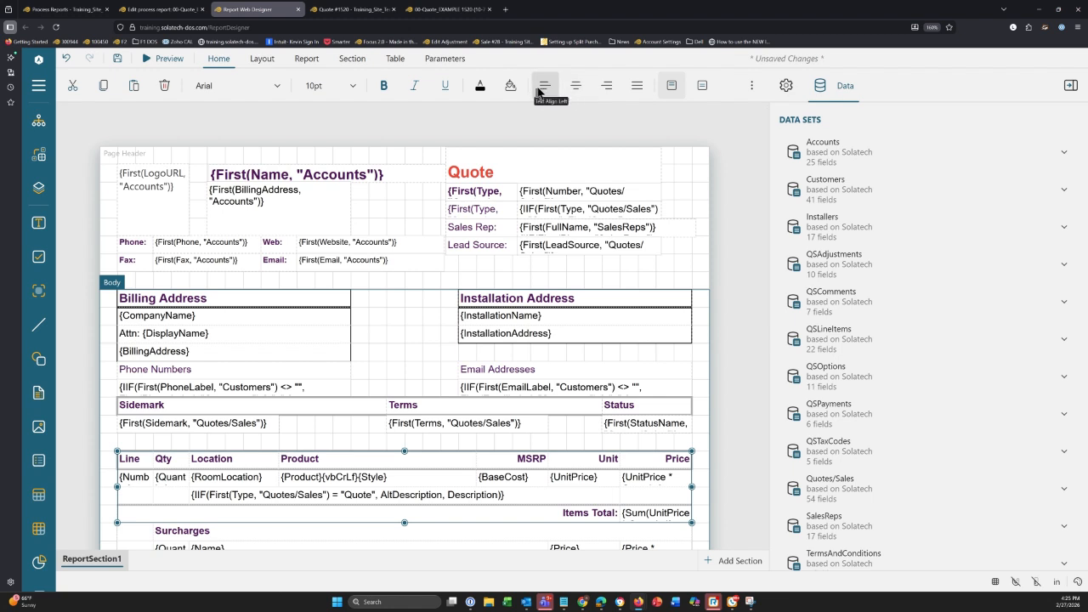
Step: Check the font families and font sizes available for the Quote title in the page header, leaving its formatting alone
click(495, 180)
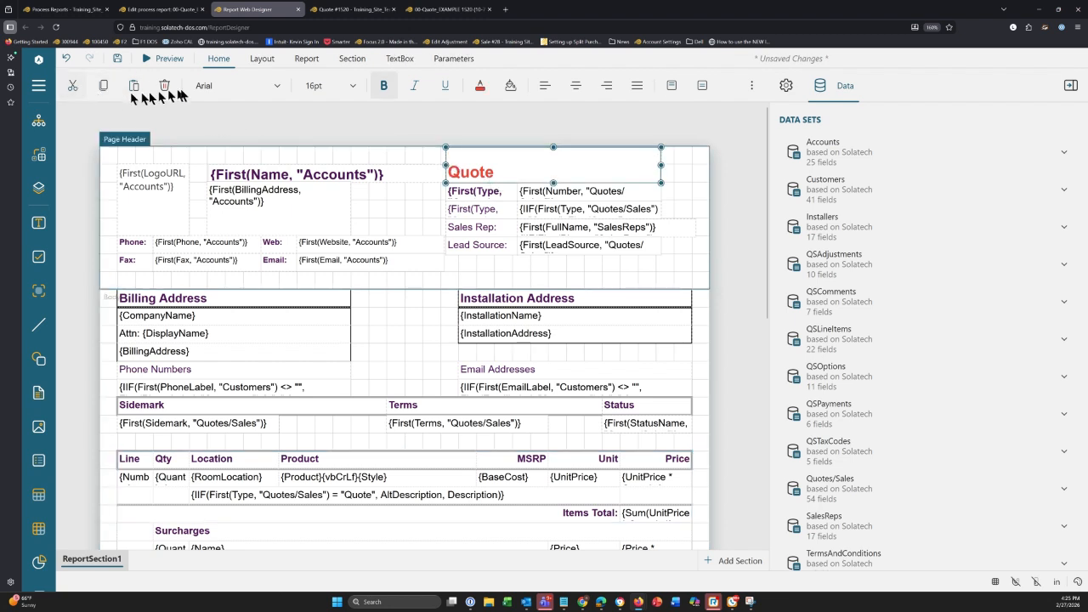
click(277, 87)
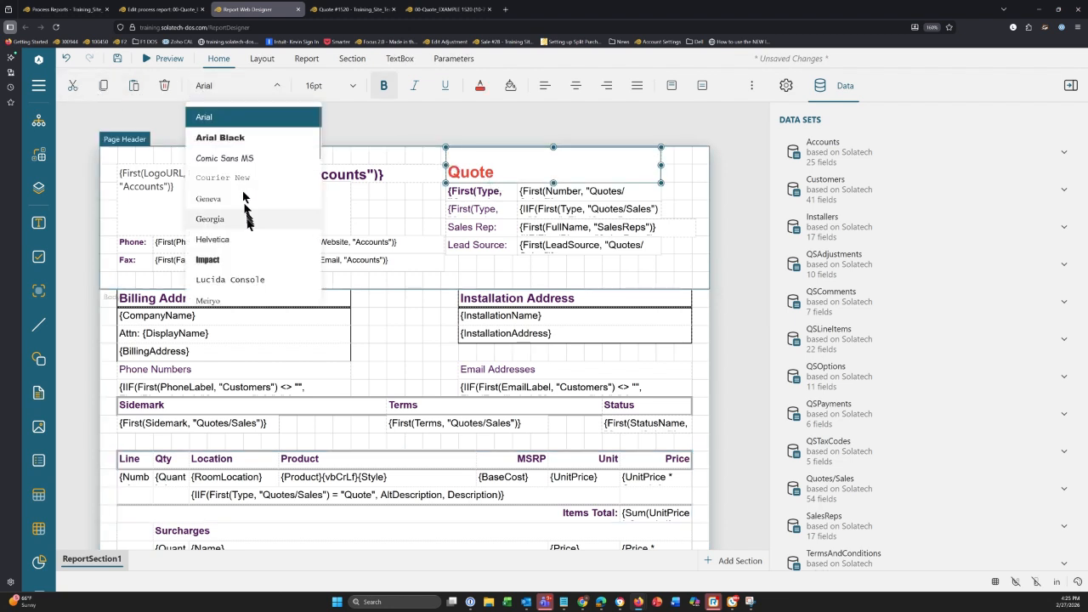
click(332, 92)
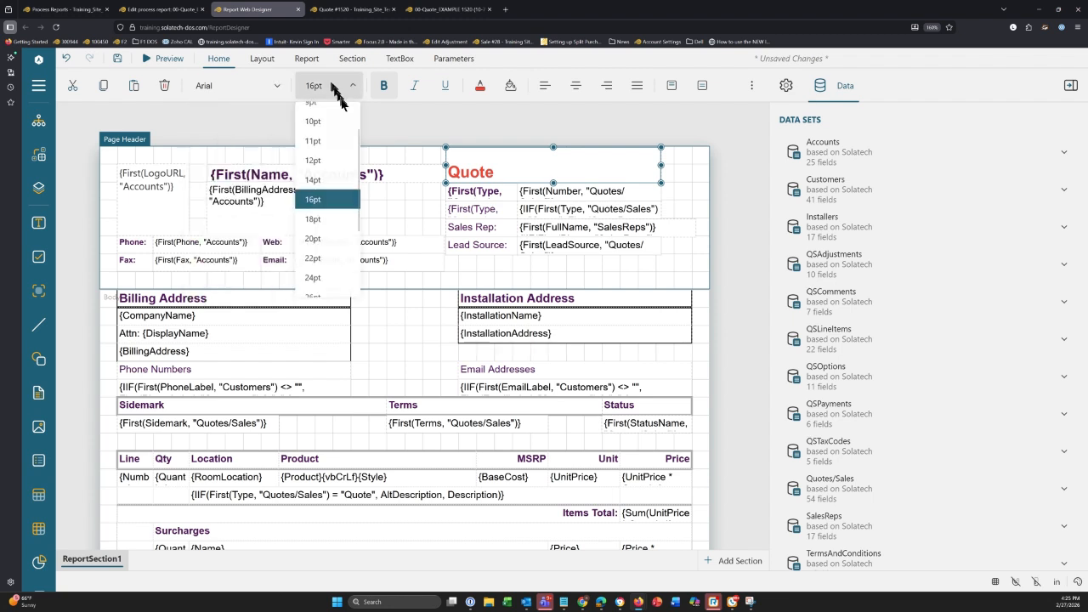
click(409, 123)
click(409, 119)
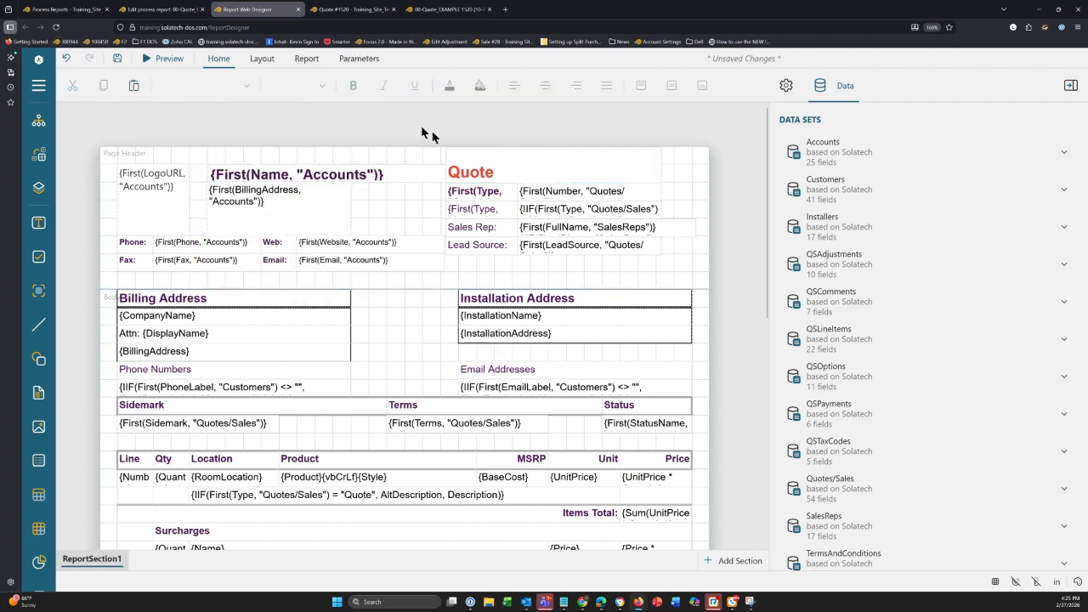
Step: Check the alignment options for the Quote title, and collapse the data sets listing to widen the design area
click(473, 170)
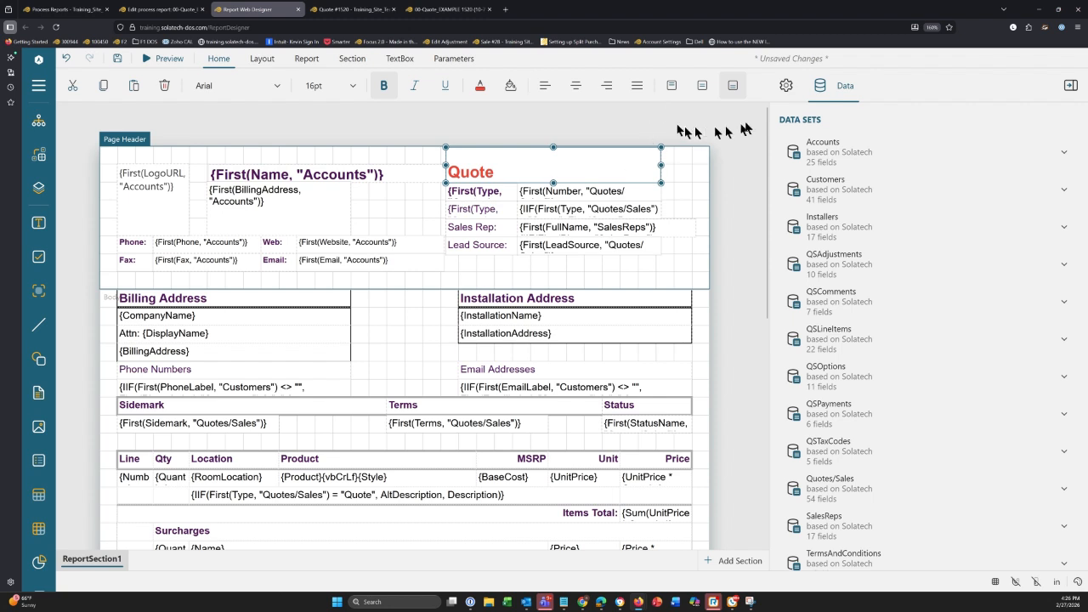
click(1070, 85)
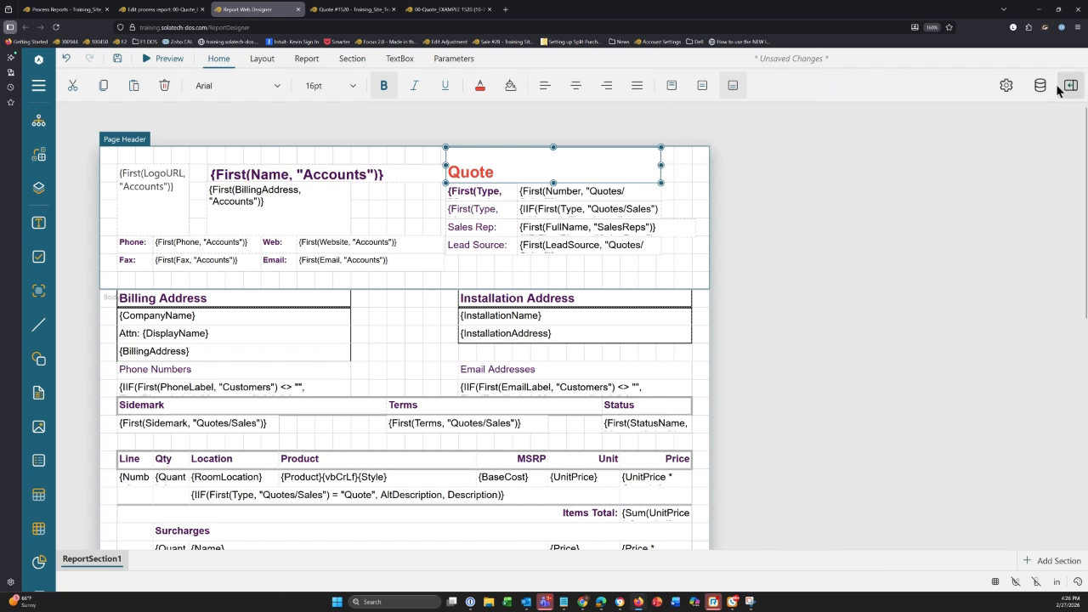
click(784, 158)
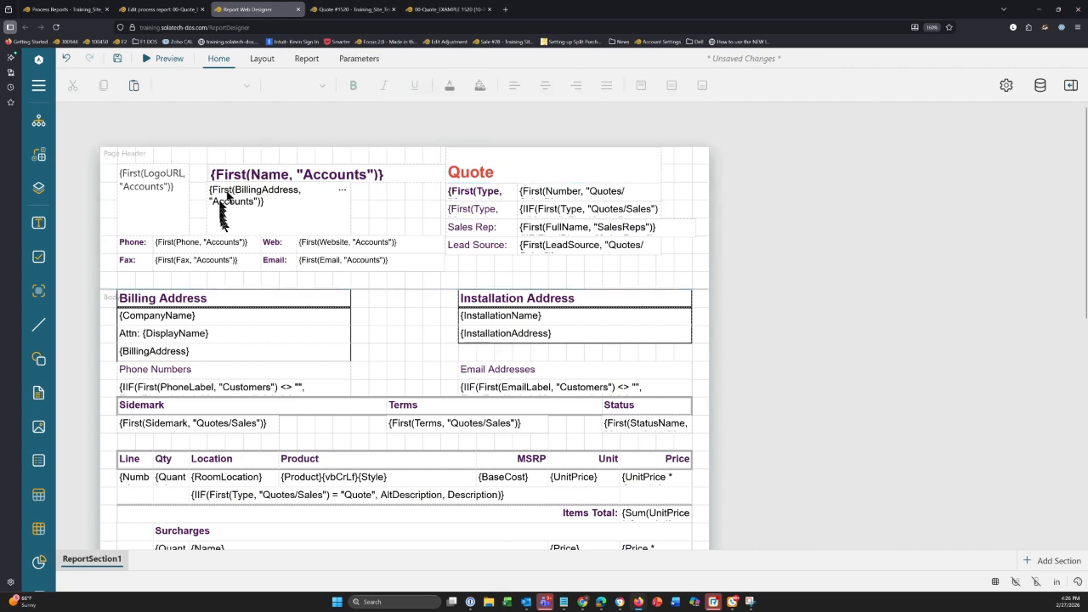
Step: Detach the printed 00-Quote_EXAMPLE 1520 into its own browser window and place it at full height beside the main window
click(447, 11)
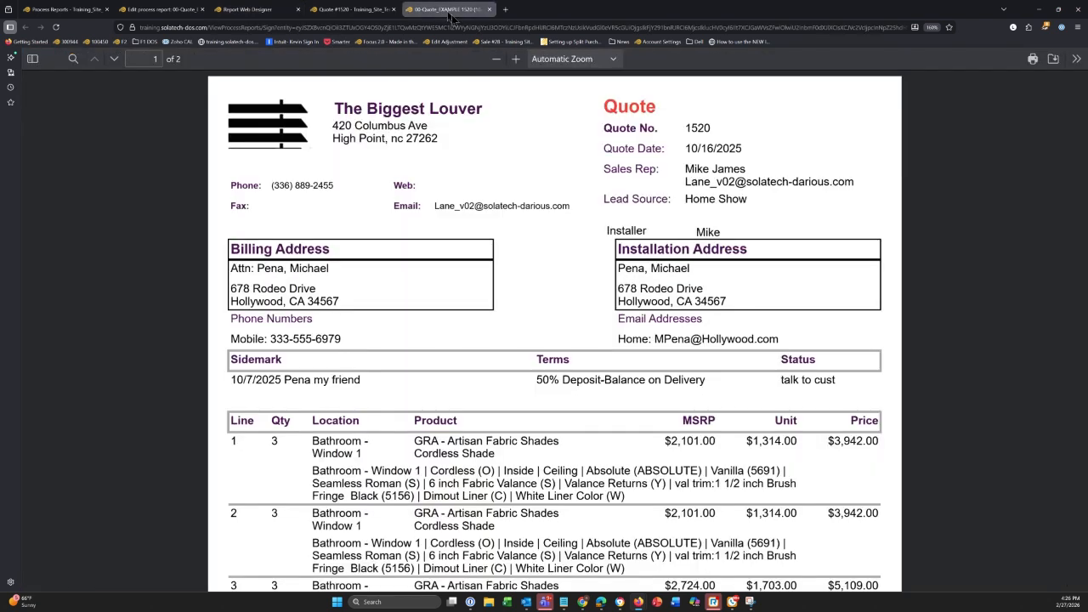
drag(451, 16, 538, 61)
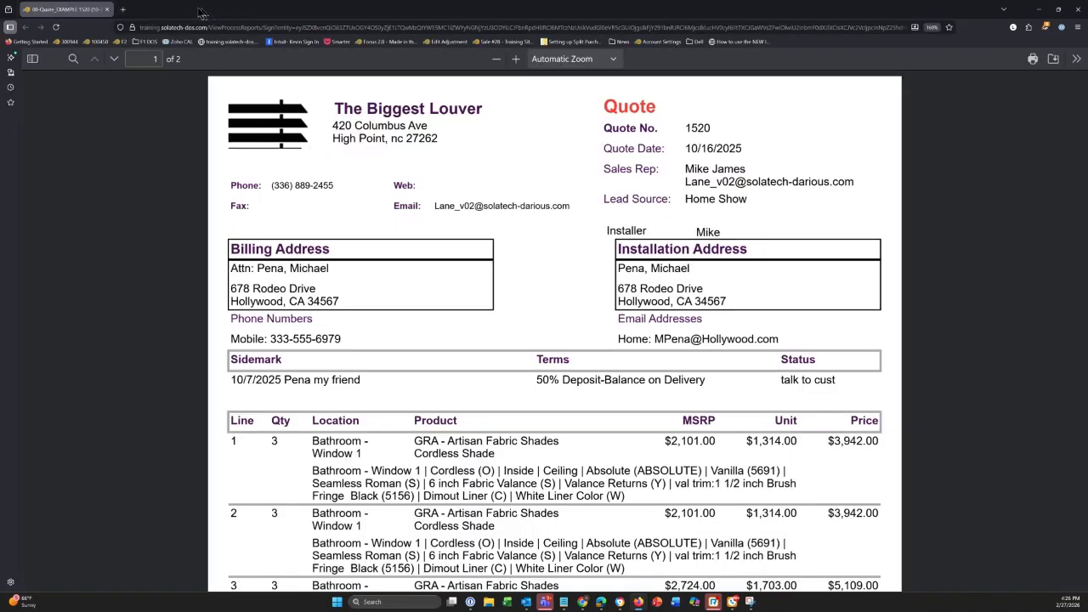
drag(200, 10, 675, 56)
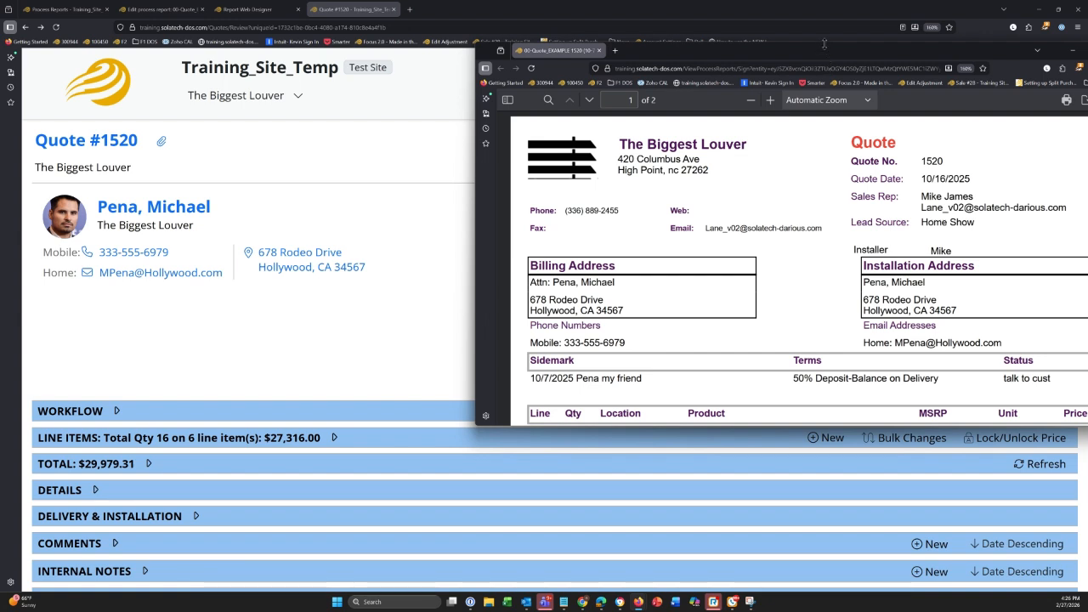
double_click(824, 44)
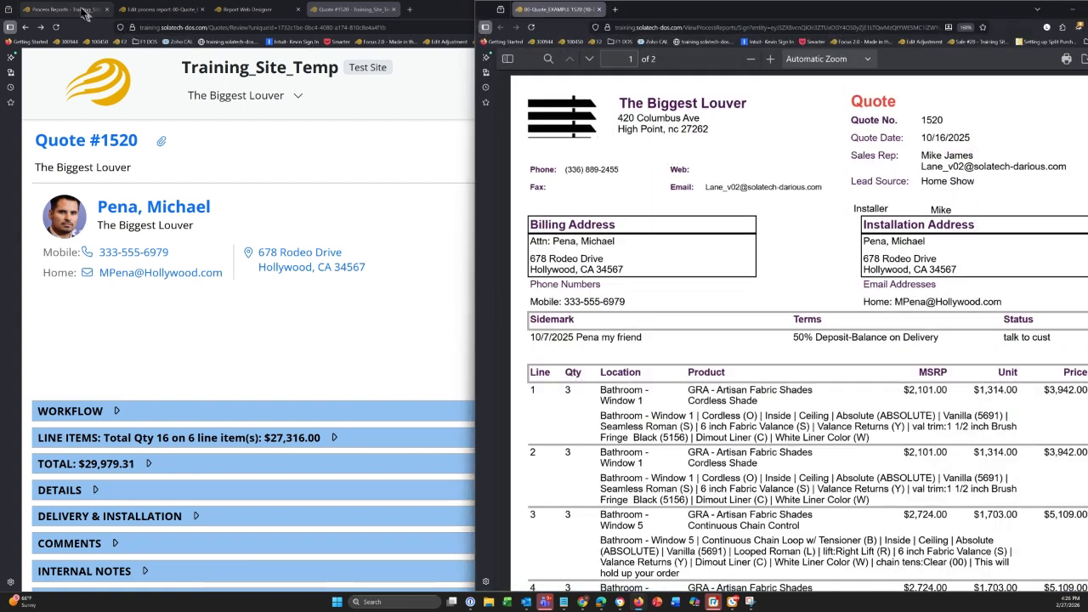
Step: Return to the report designer, select the logo image in the page header, and compare the layout with the printed quote
click(86, 12)
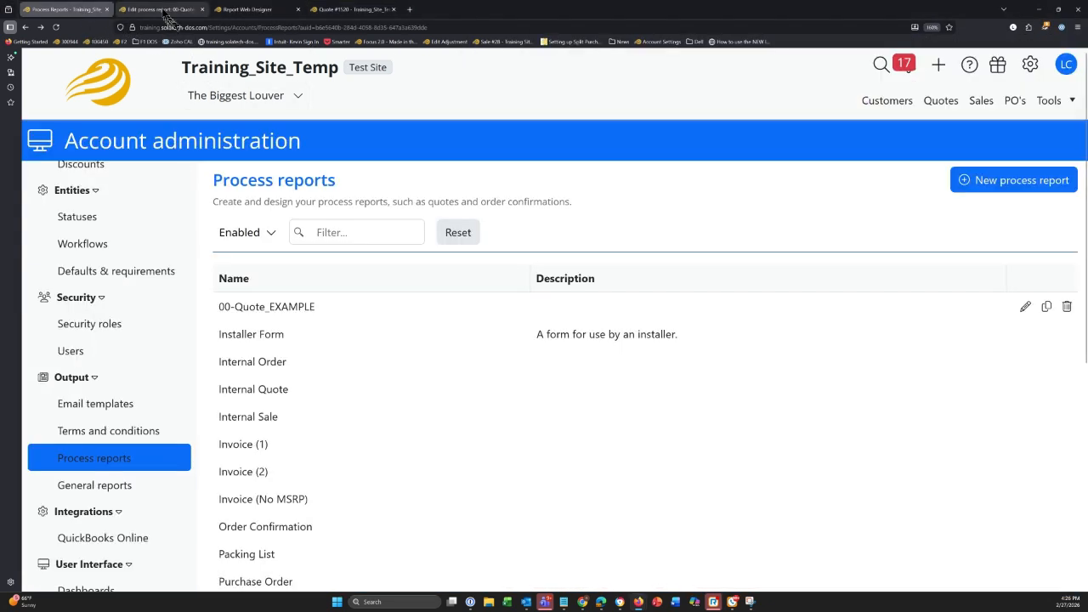
click(161, 11)
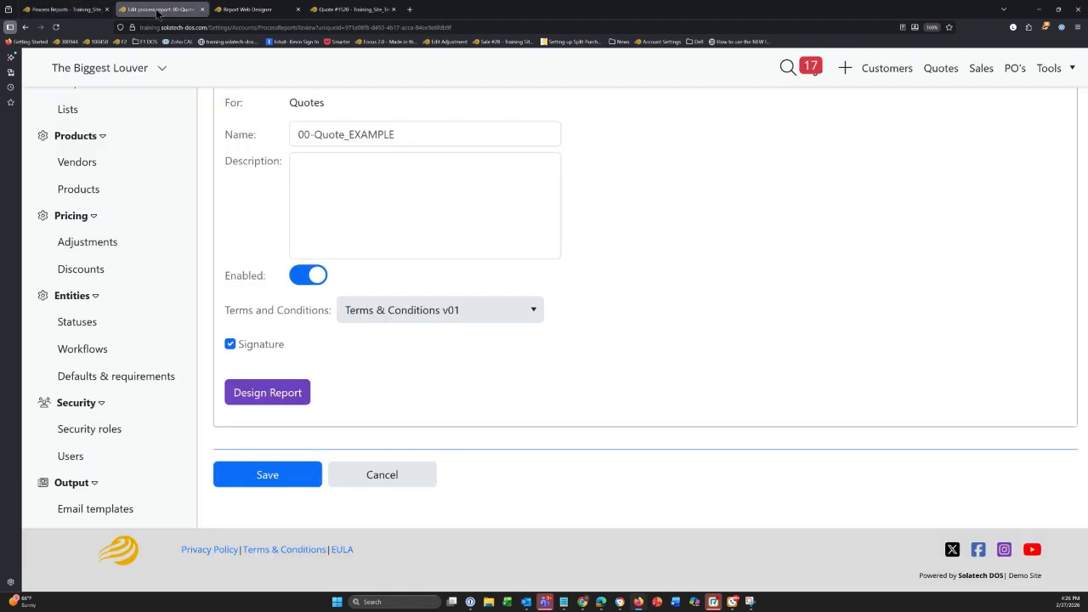
click(243, 12)
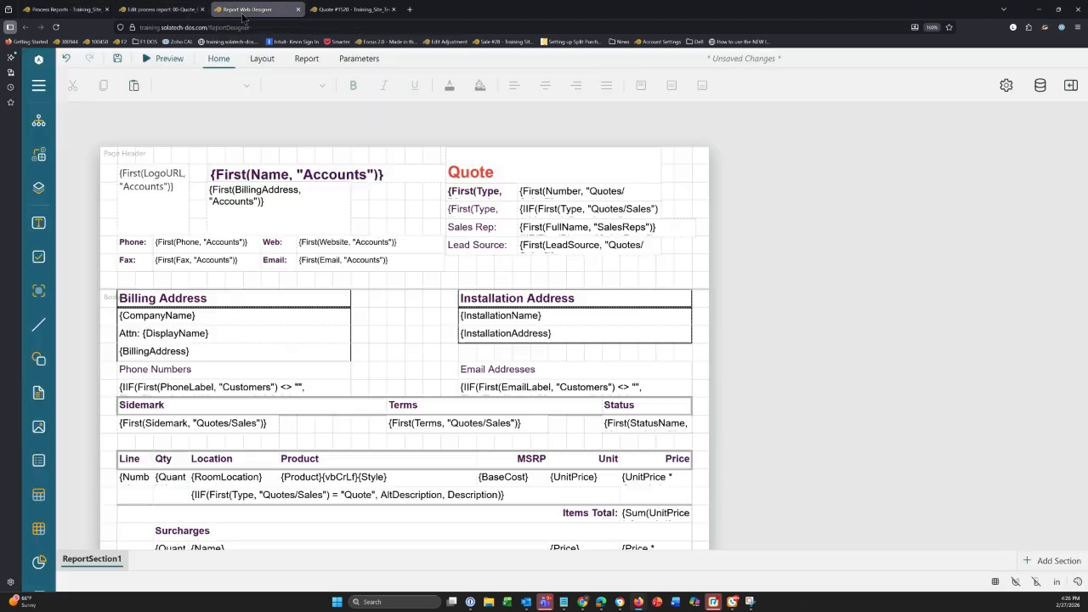
click(163, 196)
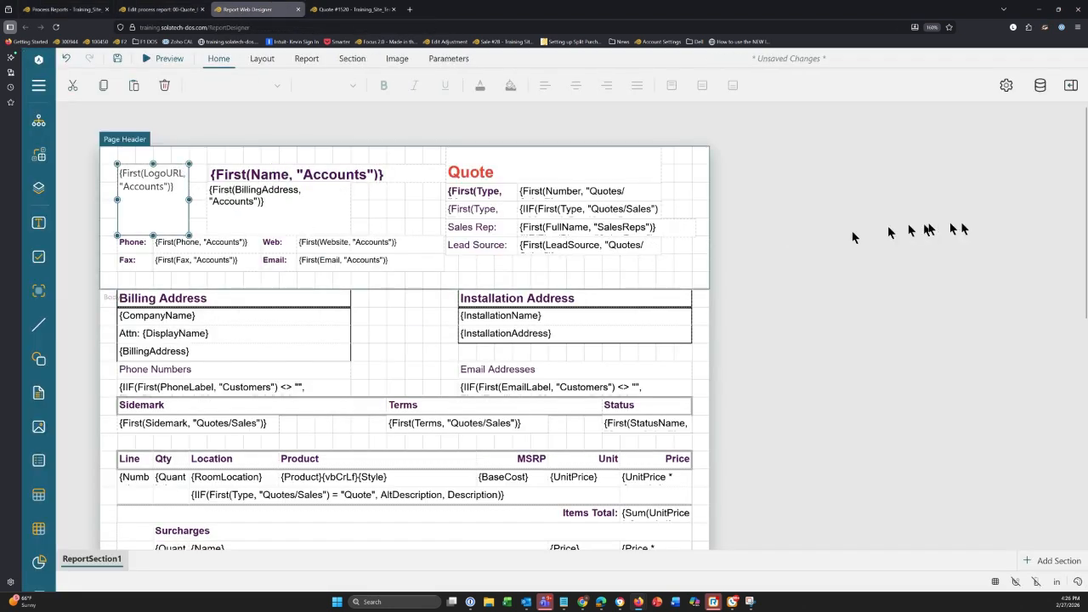
click(1085, 204)
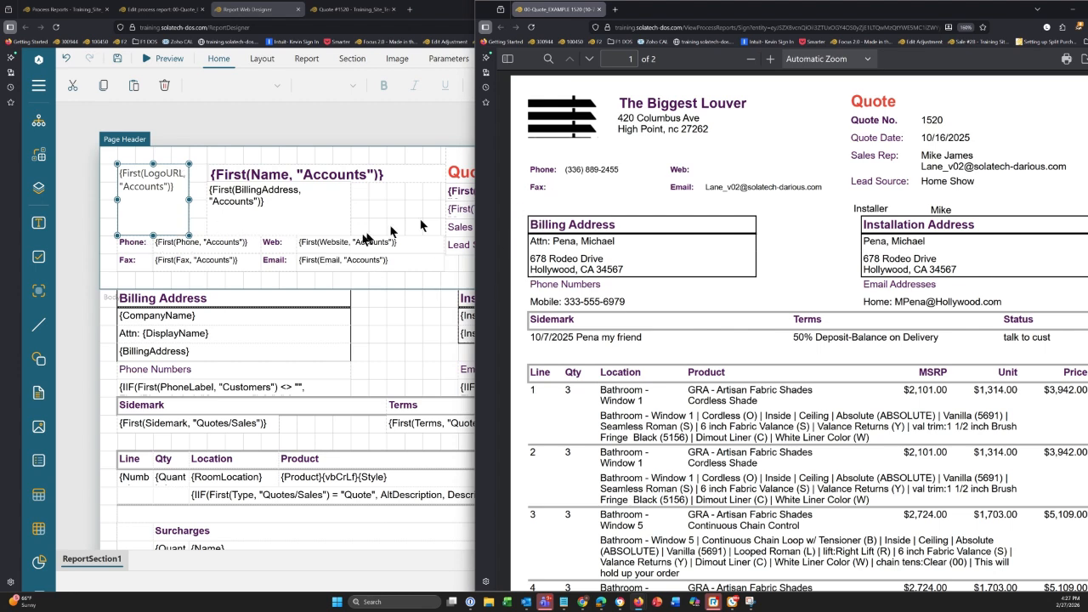
Step: Delete the Fax label together with its fax expression field from the page header
click(183, 266)
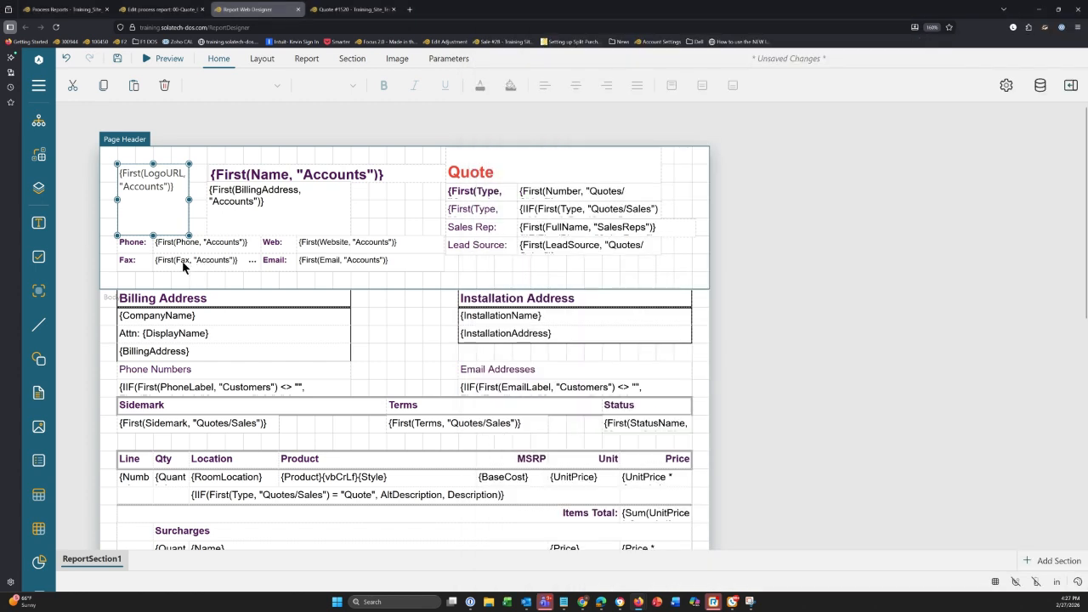
ctrl+click(124, 263)
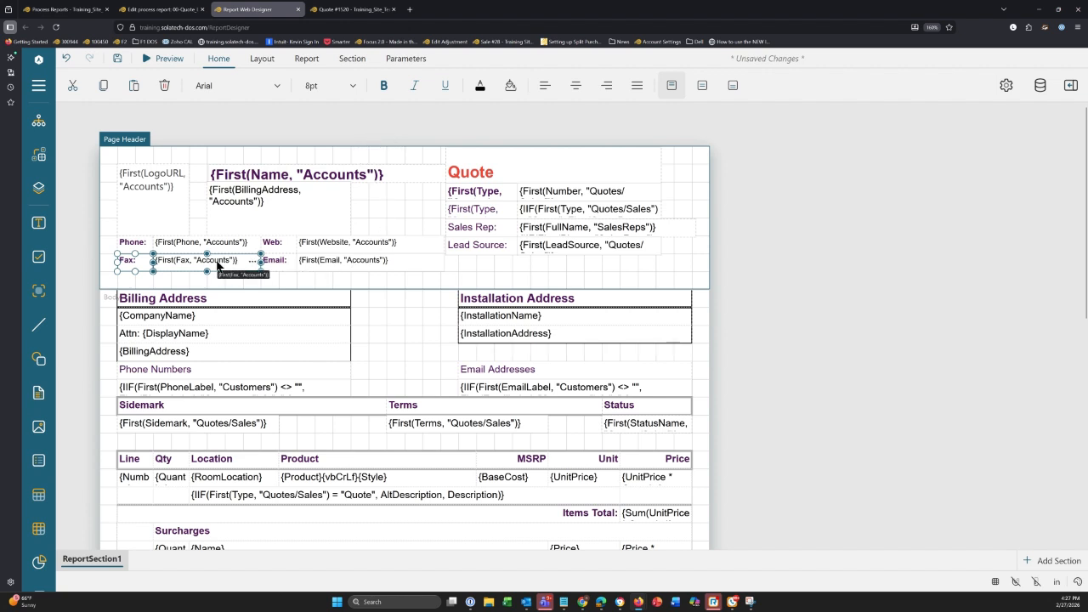
click(163, 86)
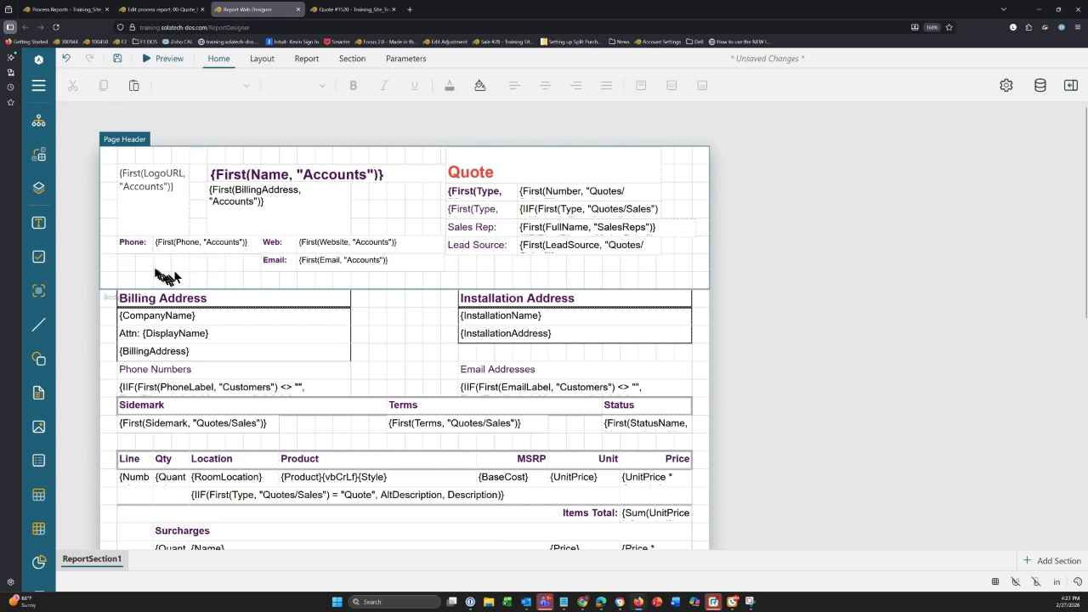
Step: Move the Phone label and its phone expression field down one row, level with the Email row
click(130, 246)
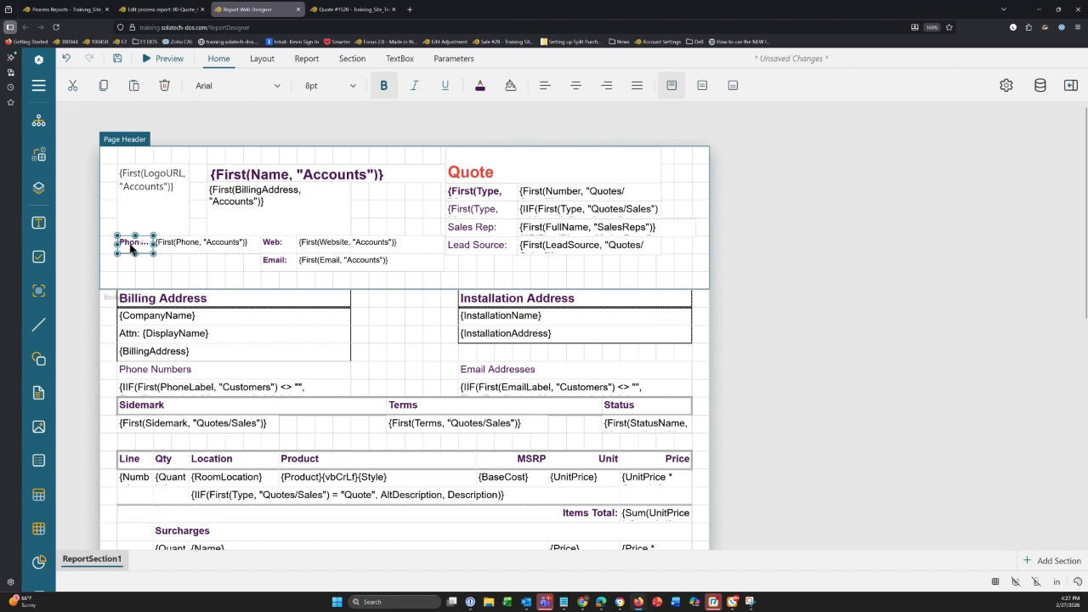
ctrl+click(179, 244)
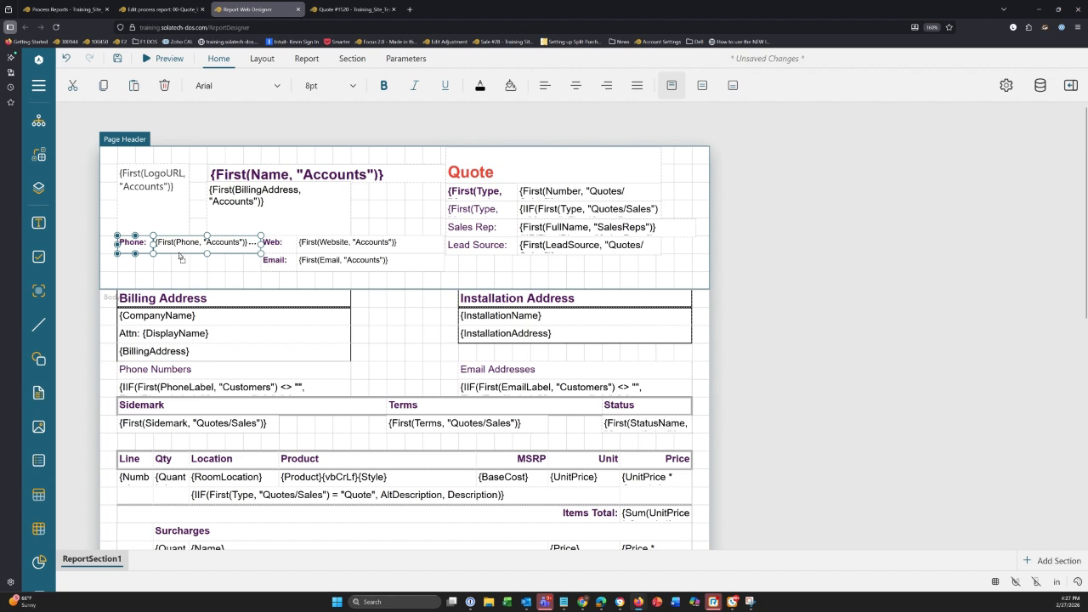
drag(180, 257, 180, 276)
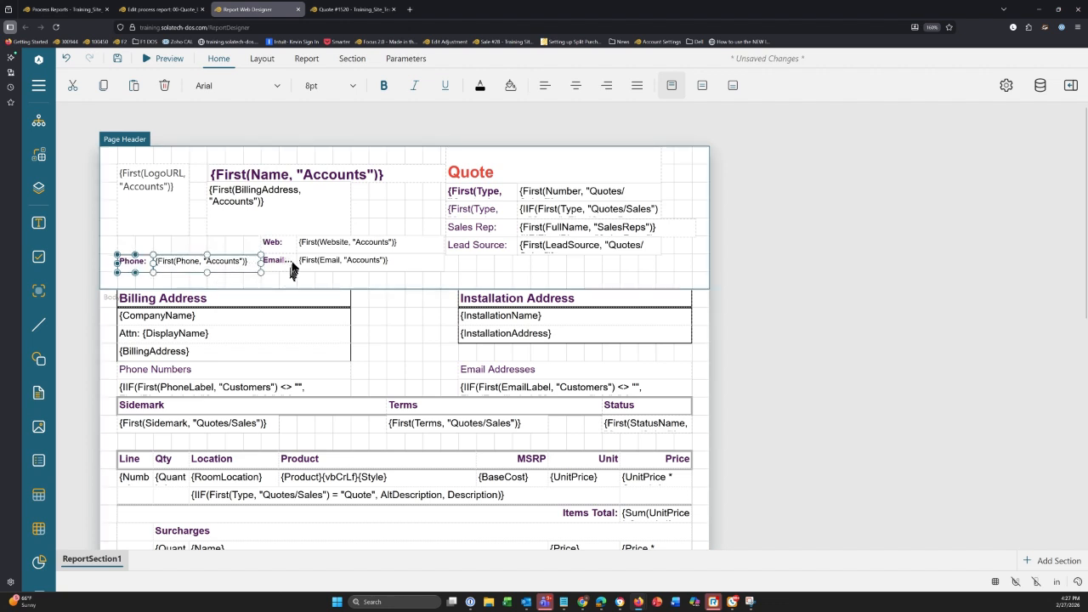
click(306, 267)
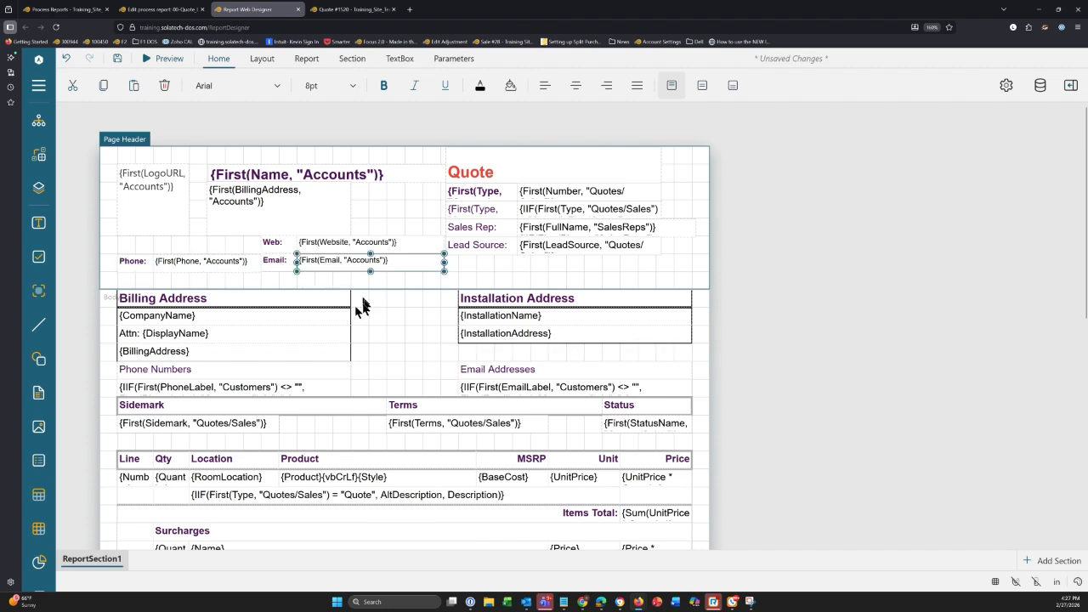
click(165, 265)
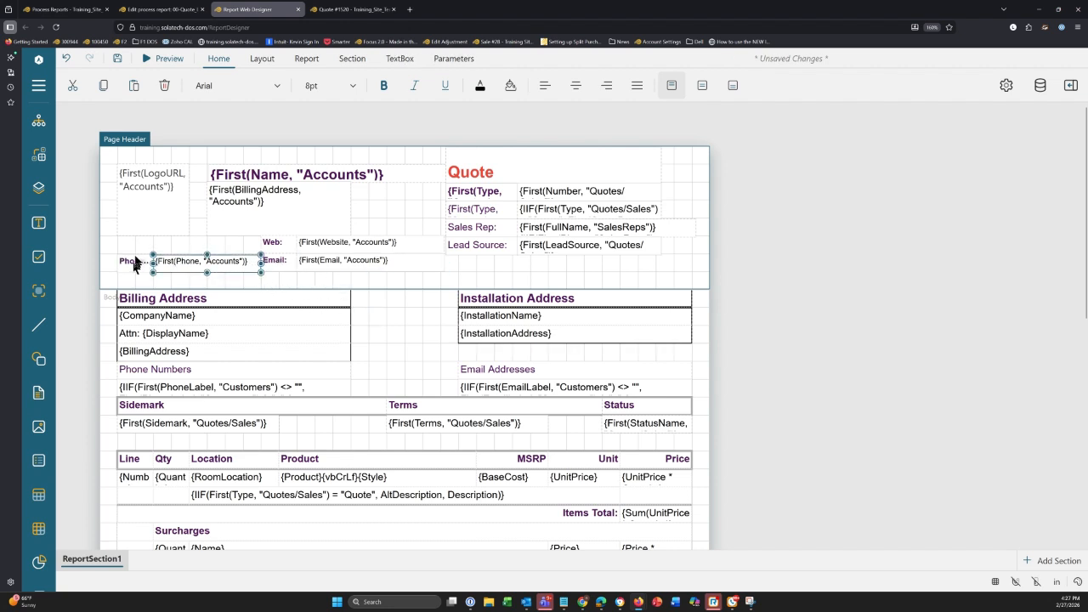
Step: Enlarge the logo image down to the Phone row and send it to the back, behind the company name and address
click(146, 201)
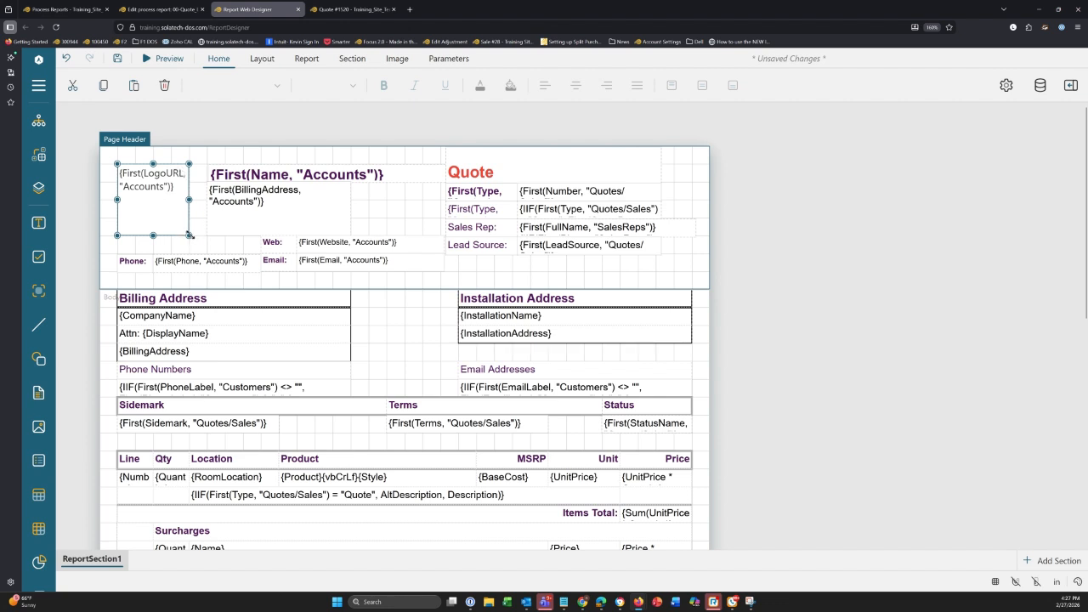
drag(205, 249, 221, 253)
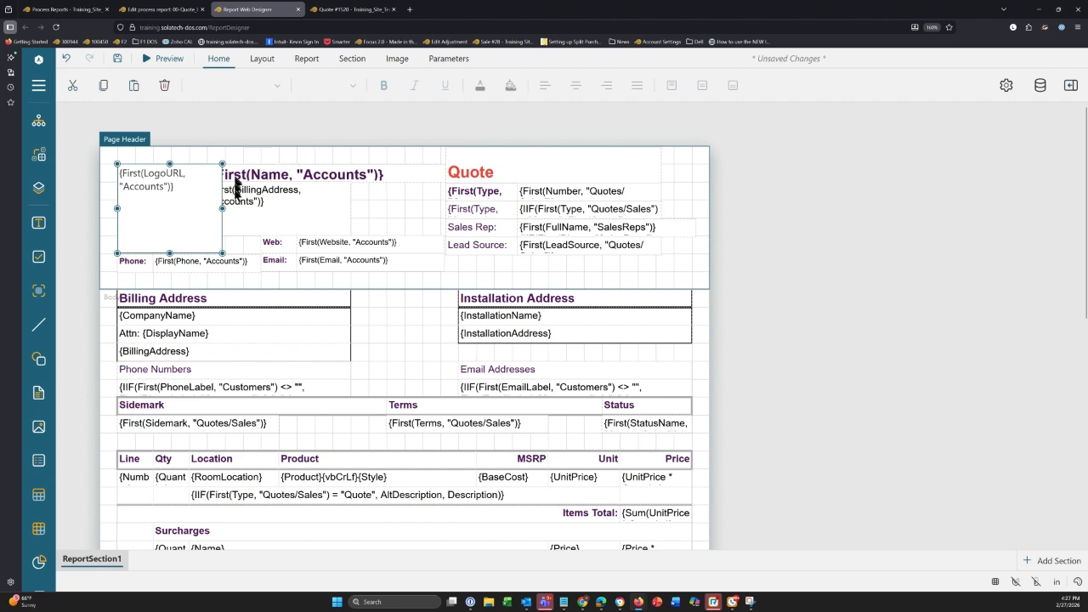
click(259, 123)
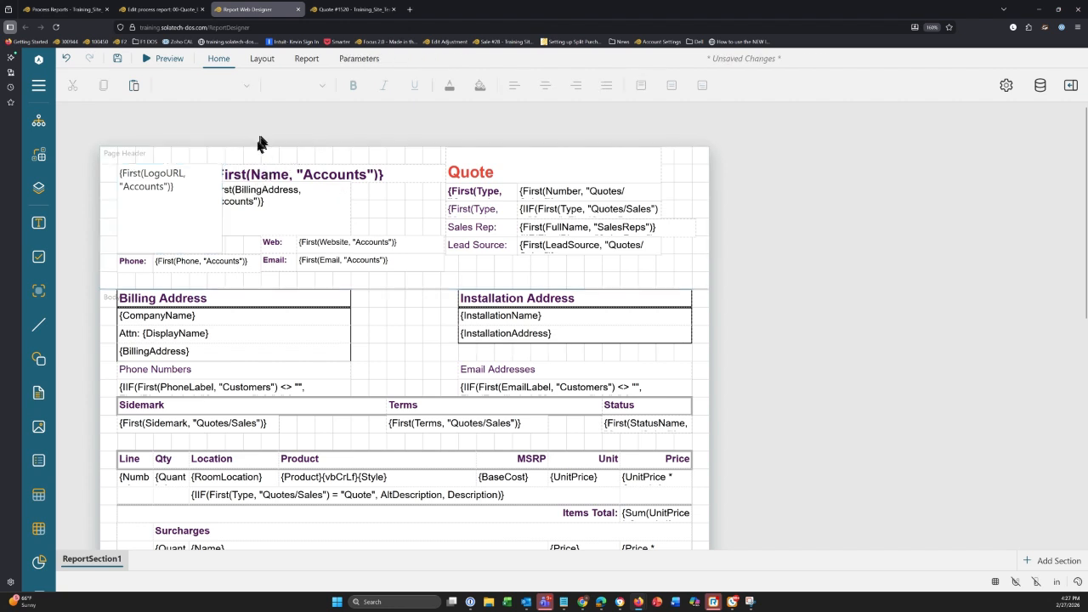
right_click(157, 205)
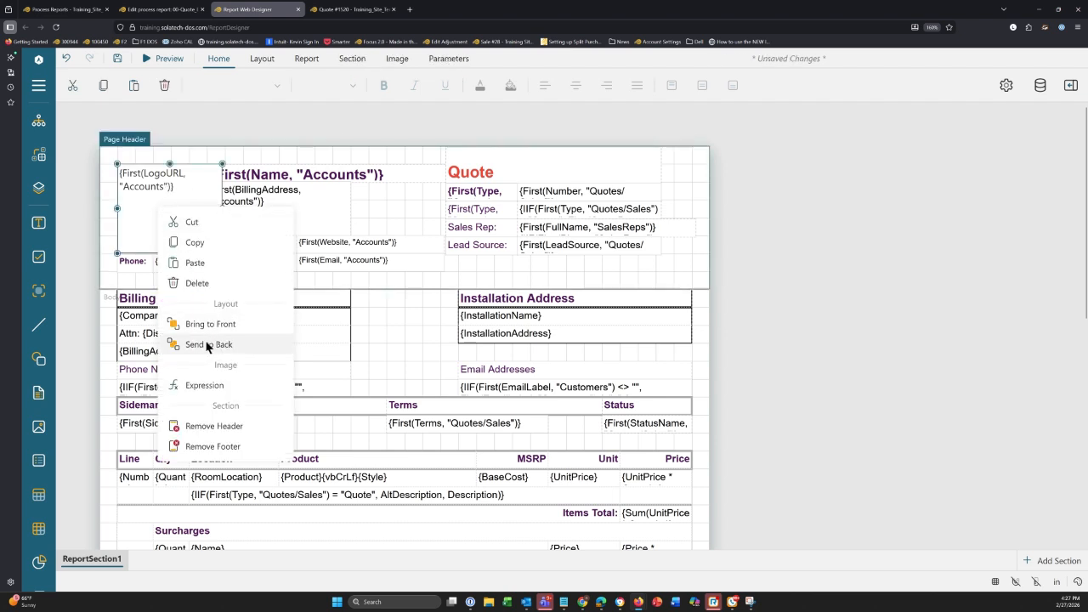
click(207, 344)
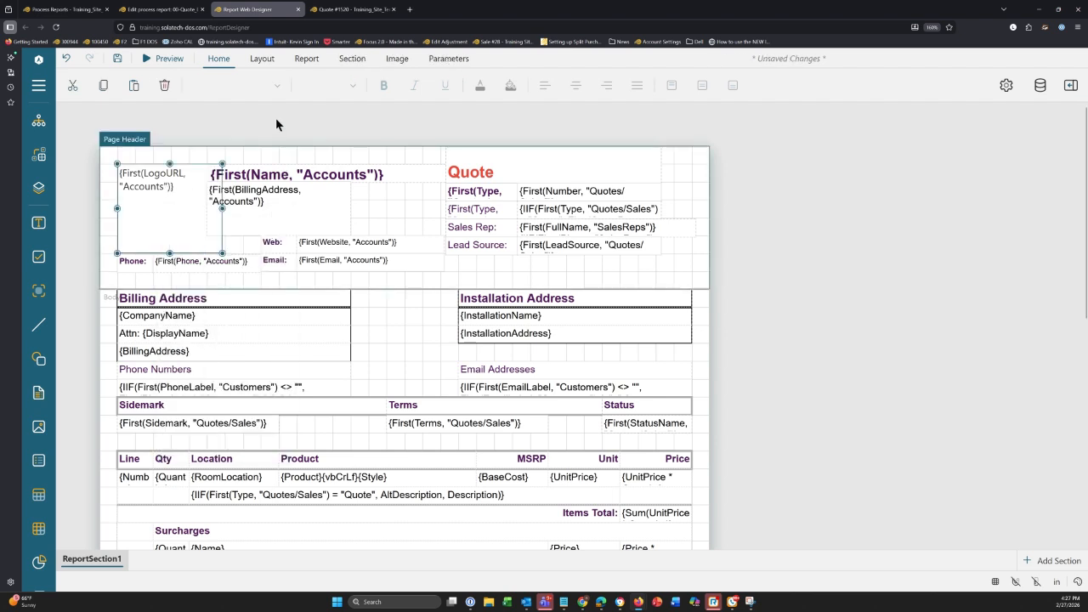
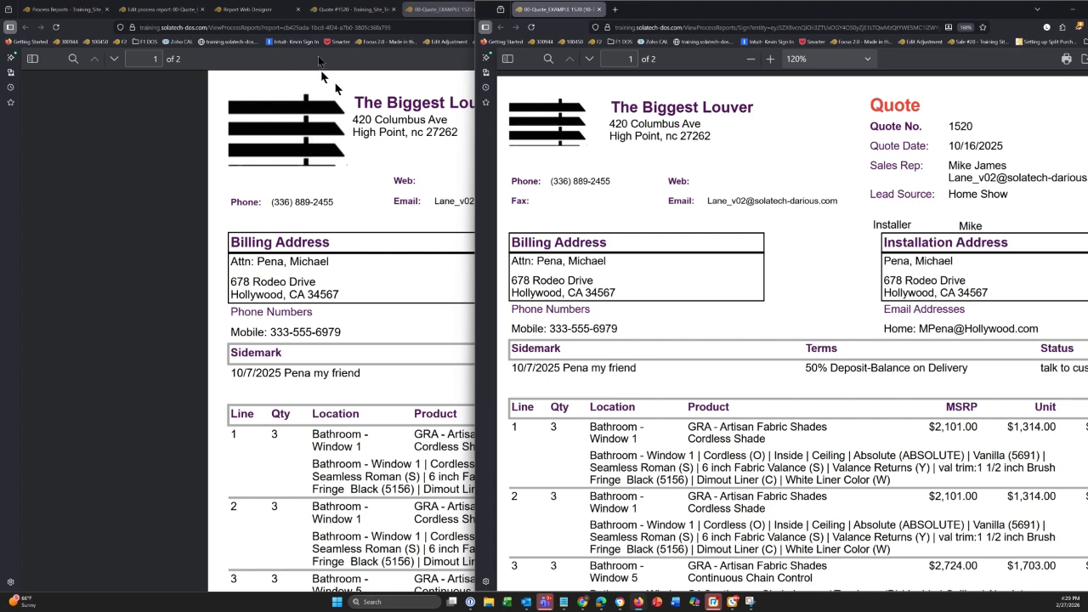
Step: Look over the regenerated quote printout with the changed header, and return to the report designer
click(204, 227)
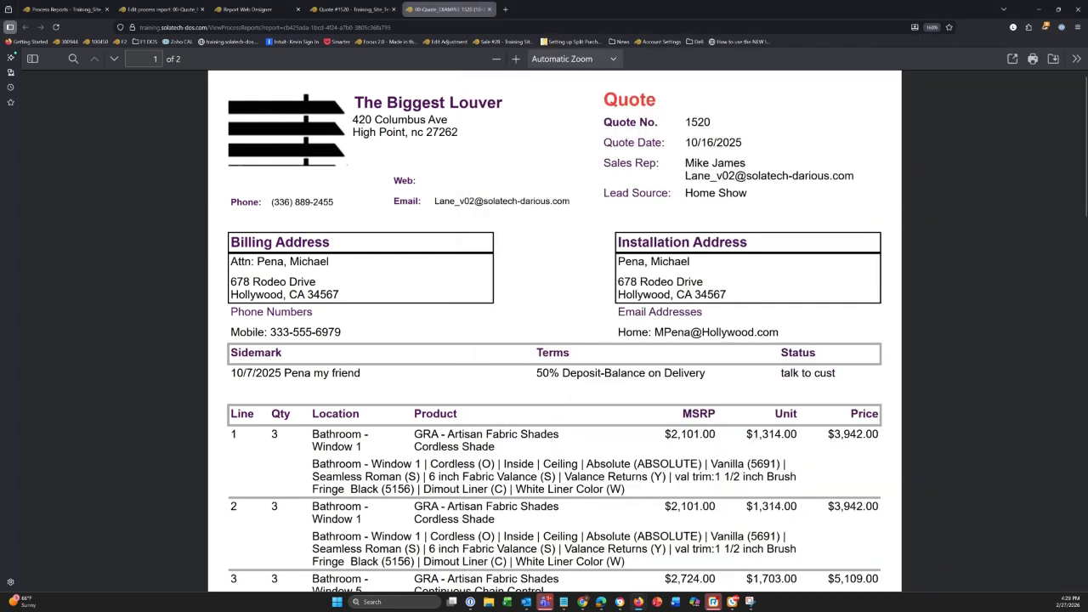
key(alt+Tab)
click(290, 10)
Step: Change the text color of the Quote title in the page header to the standard dark purple
click(493, 172)
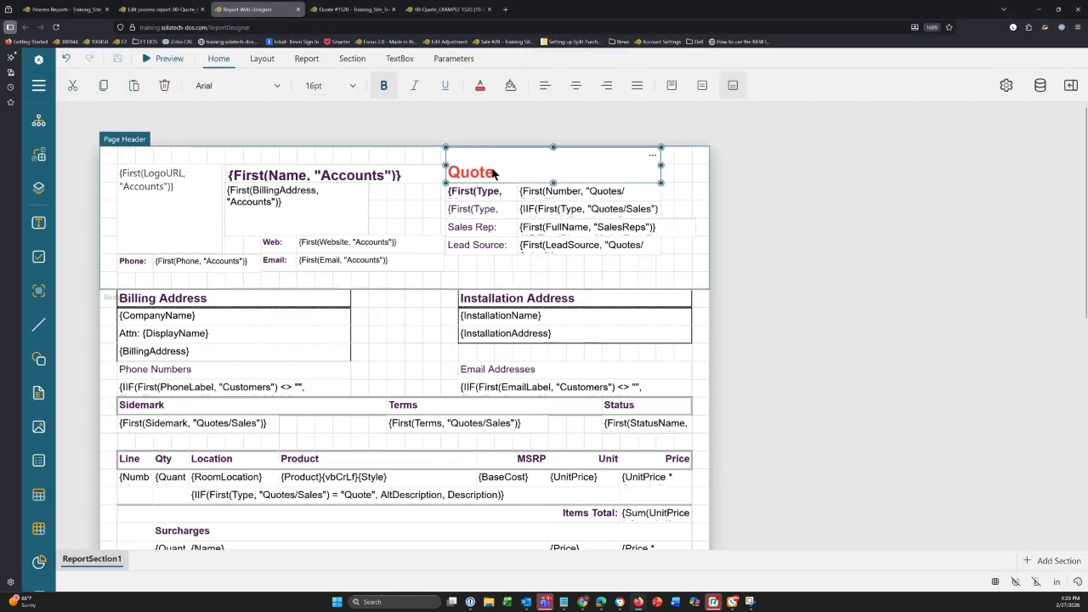
click(480, 88)
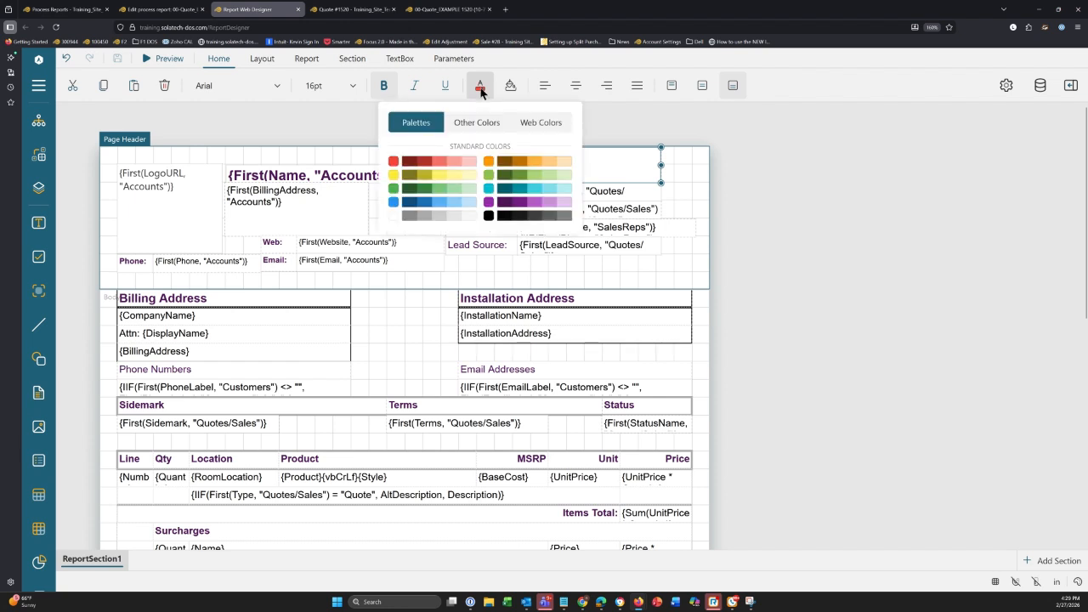
click(503, 206)
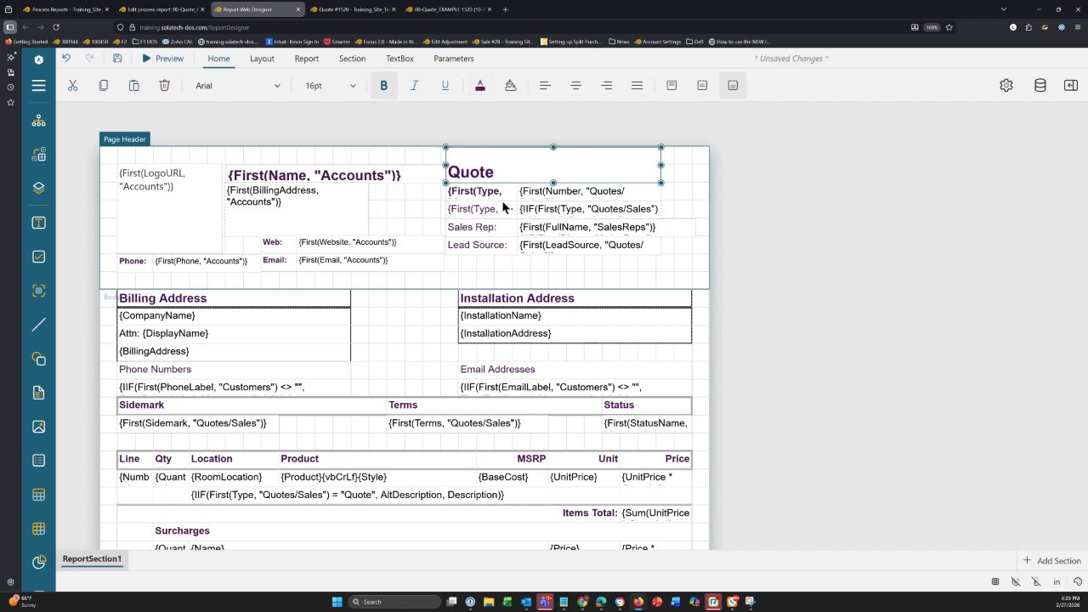
click(601, 123)
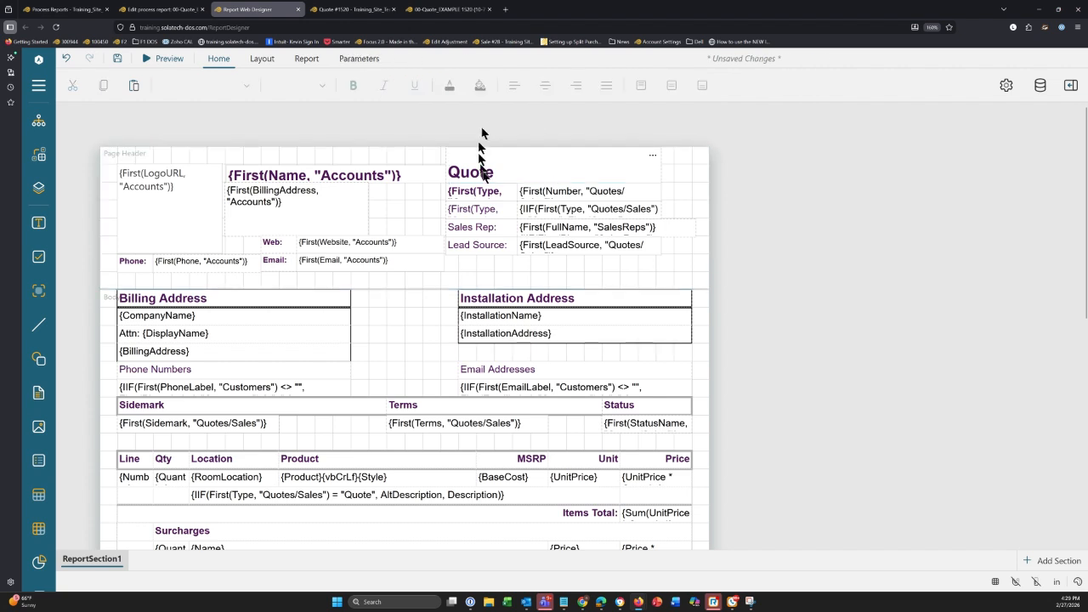
Step: Change the text color of the company name field and the Quote title together to the standard orange
click(363, 178)
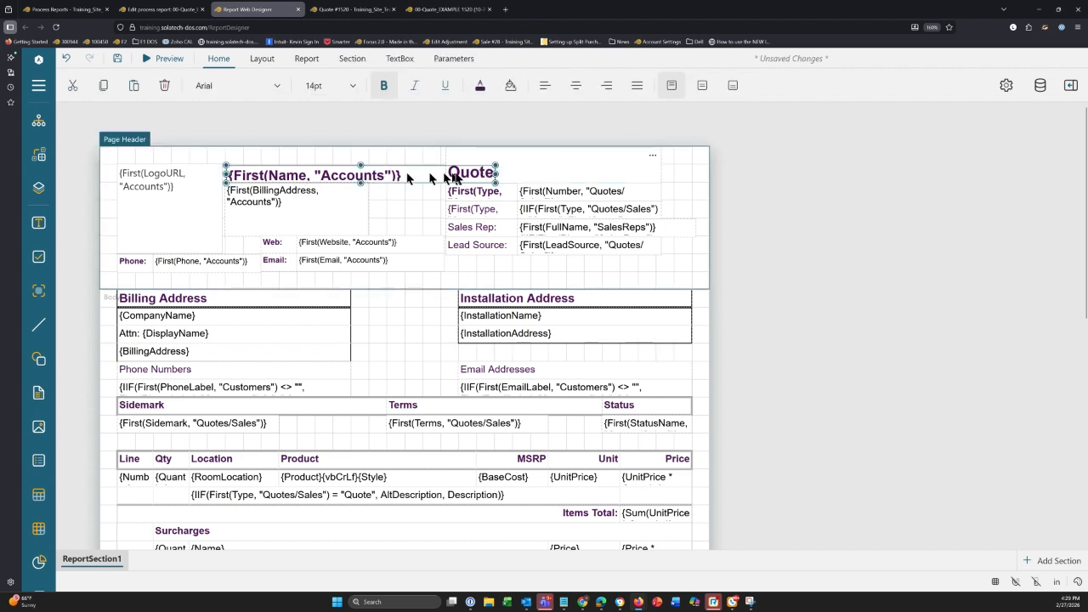
ctrl+click(514, 176)
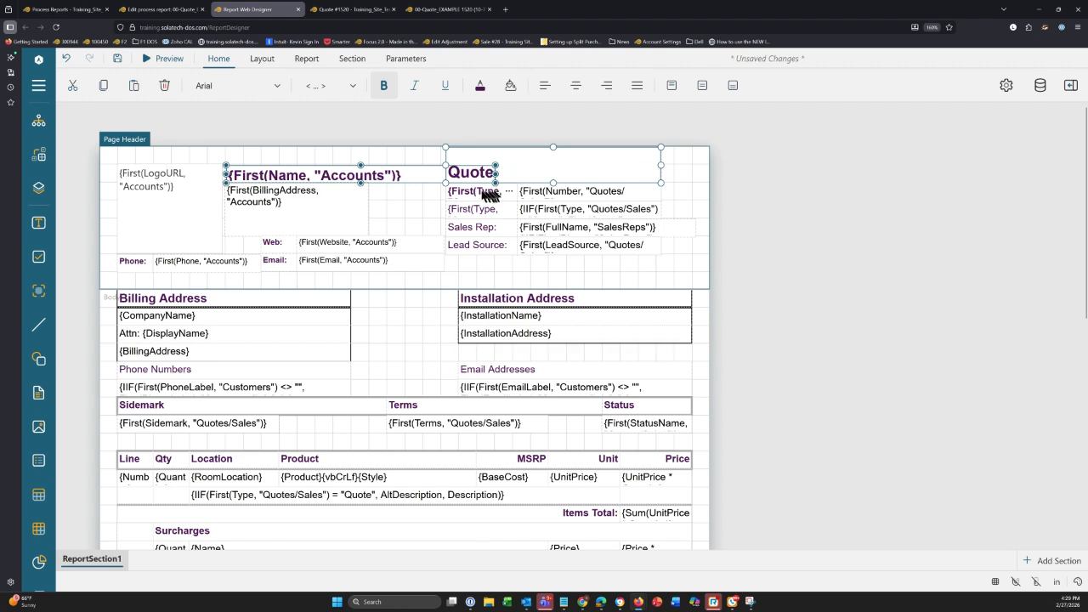
click(481, 86)
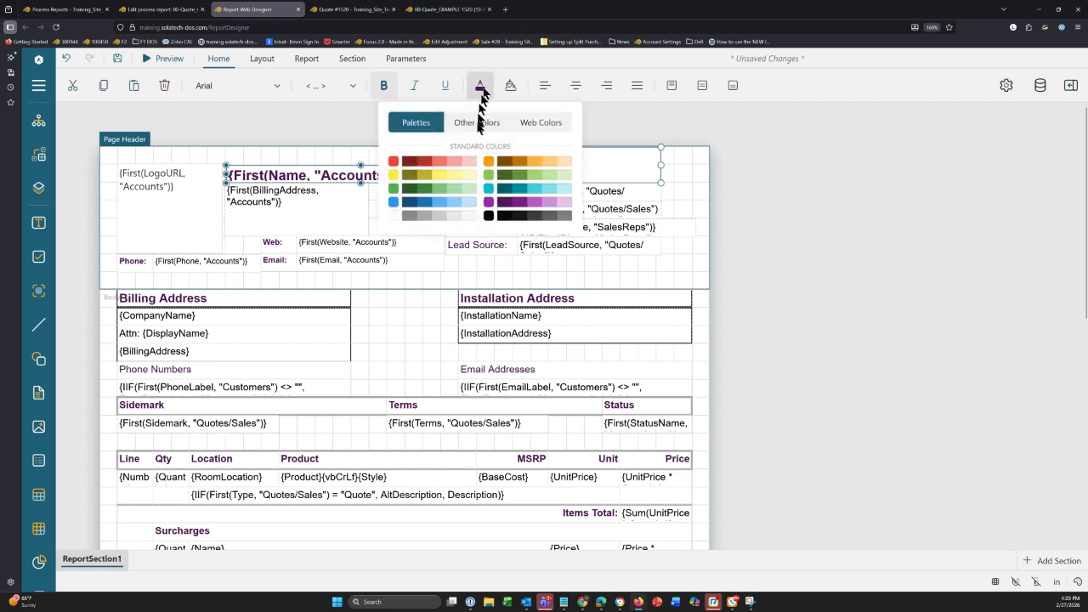
click(490, 162)
click(408, 127)
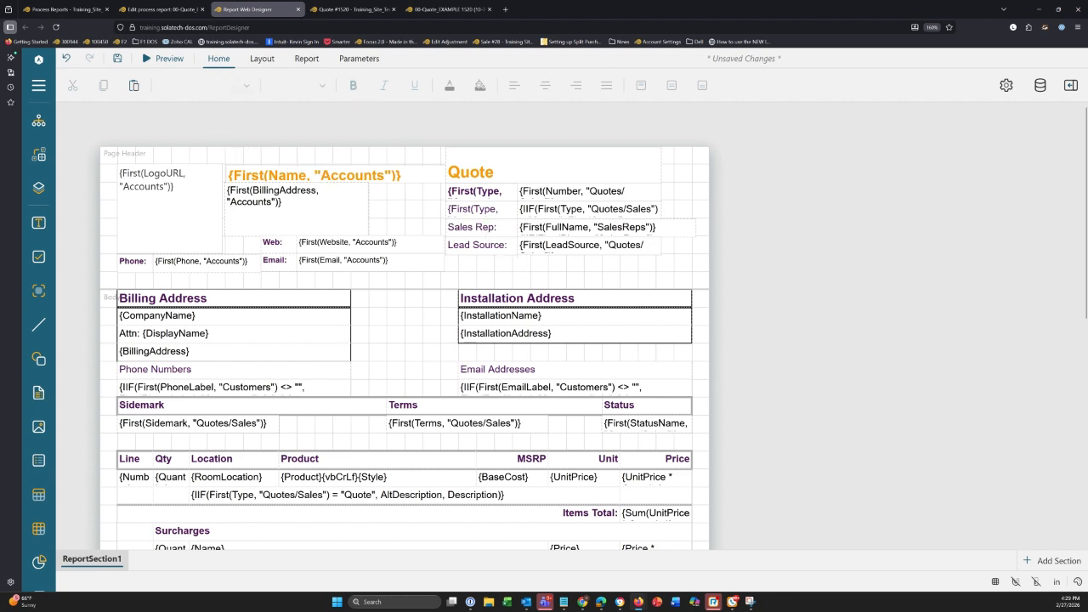
Step: Check the Lead Source line on the sample printout, delete its label and expression field from the page header, and save the report
key(alt+Tab)
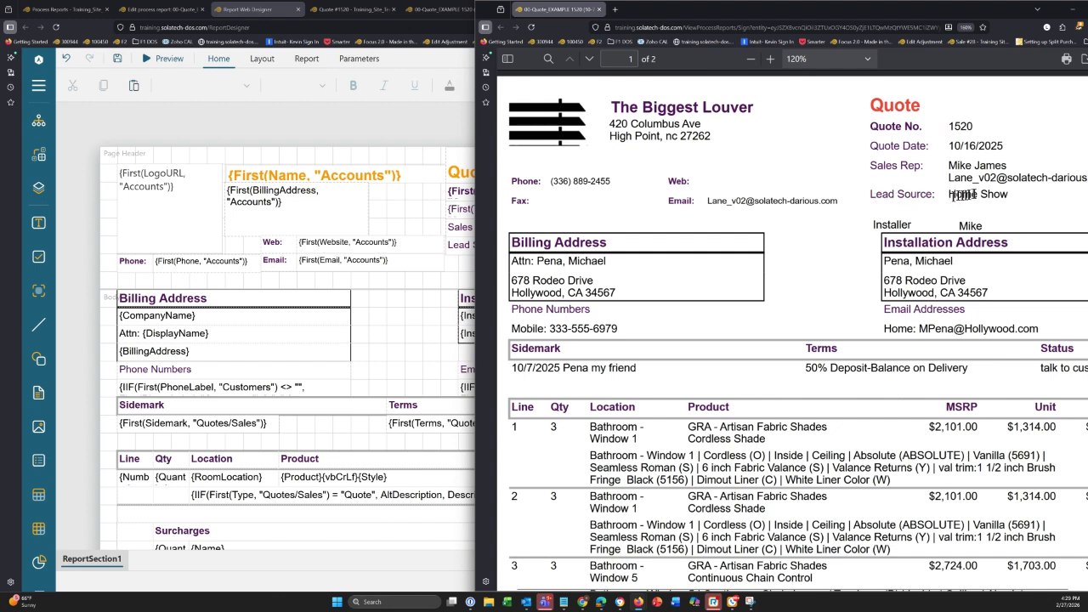
drag(1007, 195, 992, 194)
click(989, 196)
click(449, 180)
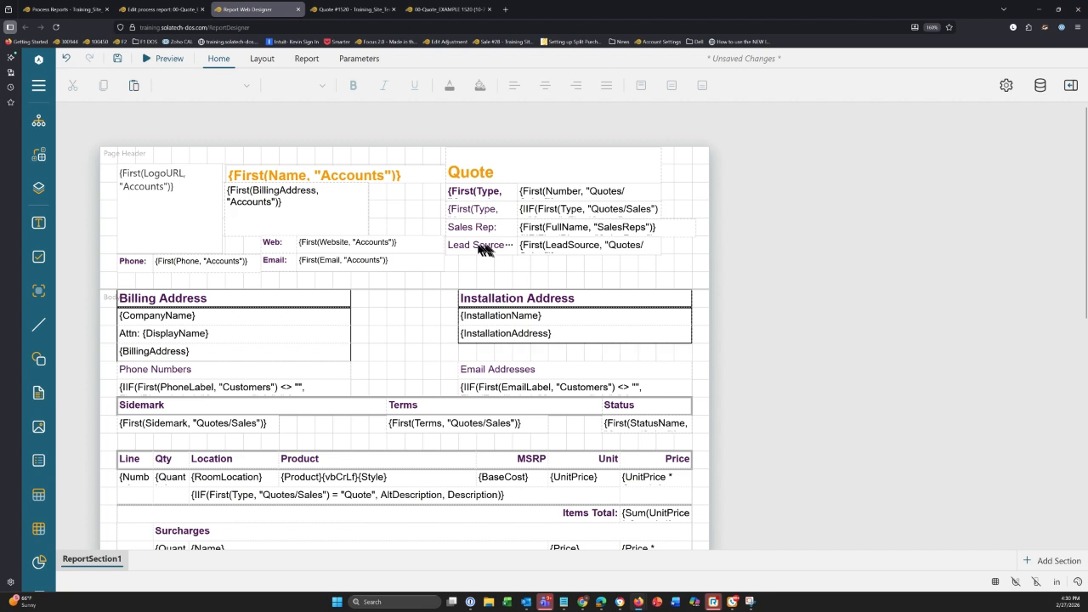
click(478, 248)
key(Delete)
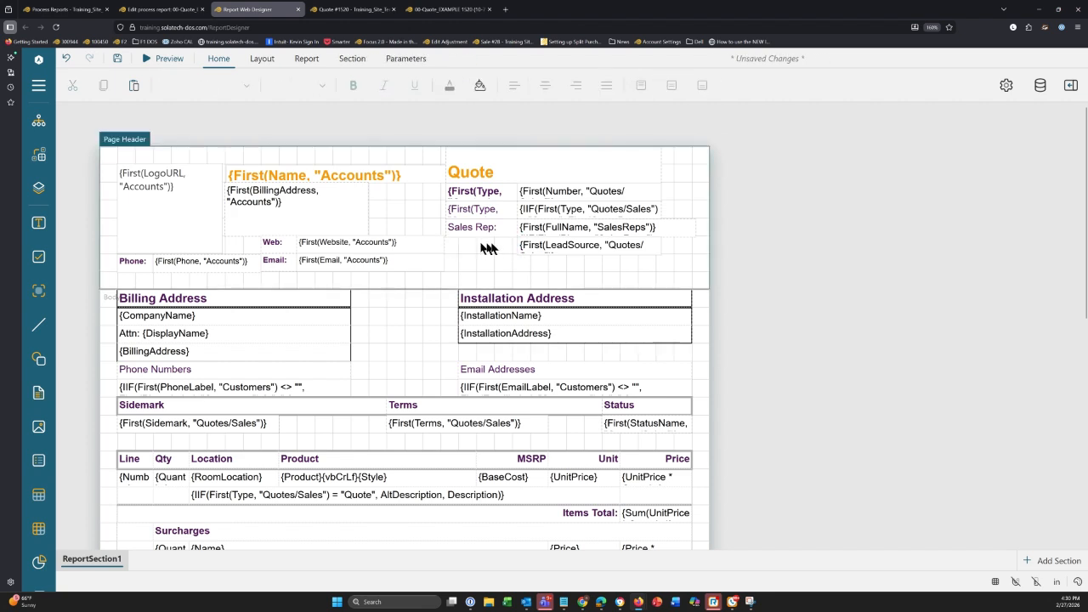
click(544, 249)
key(Delete)
click(118, 59)
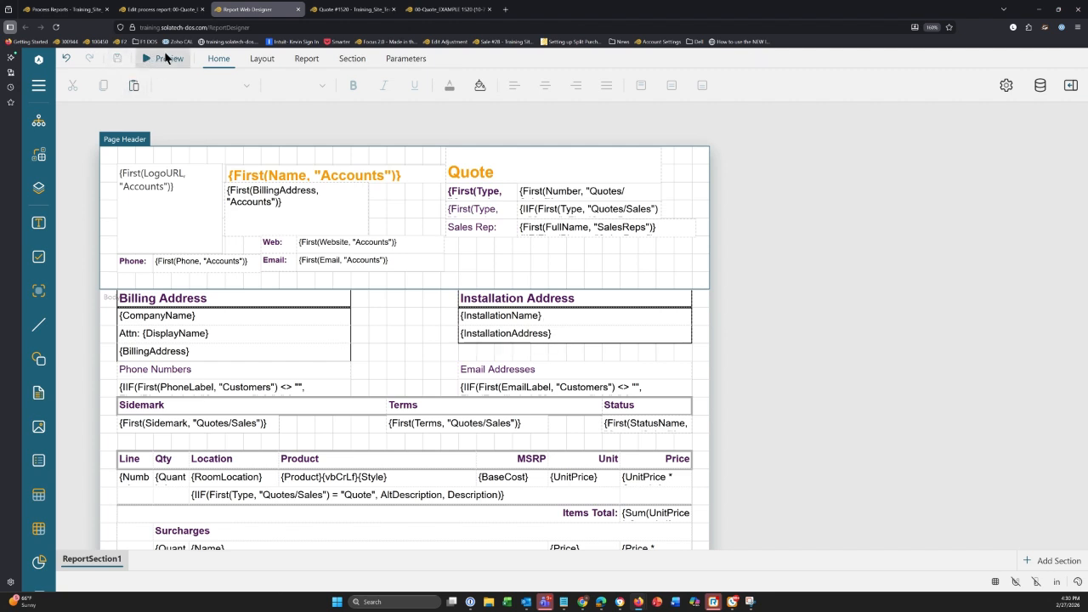
Step: Preview the quote with the 00-Quote_EXAMPLE layout, compare its header with the earlier printout, and return to the report designer
click(363, 15)
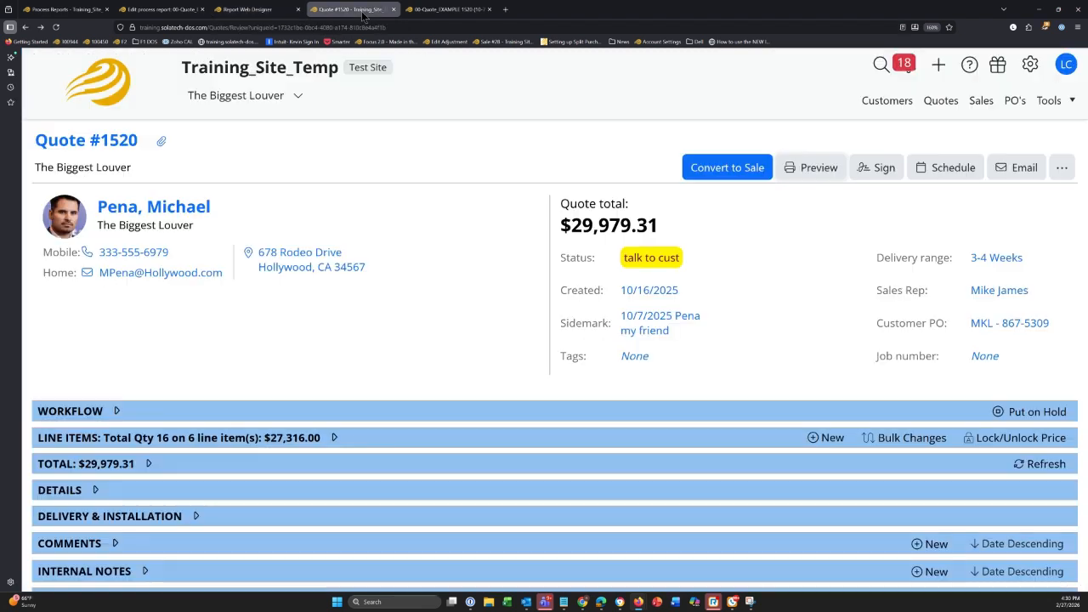
click(804, 169)
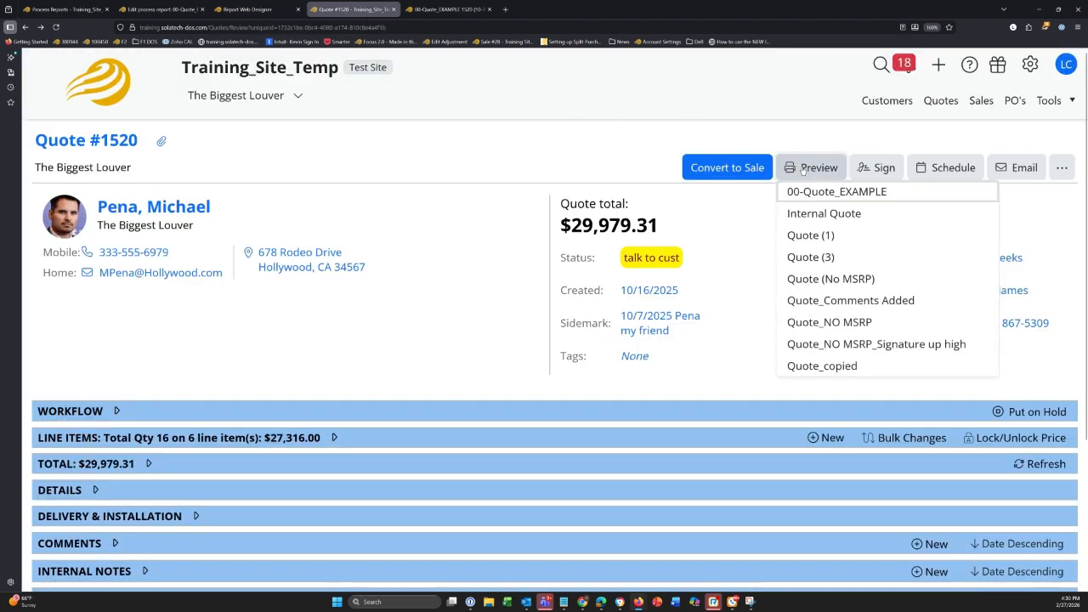
click(814, 193)
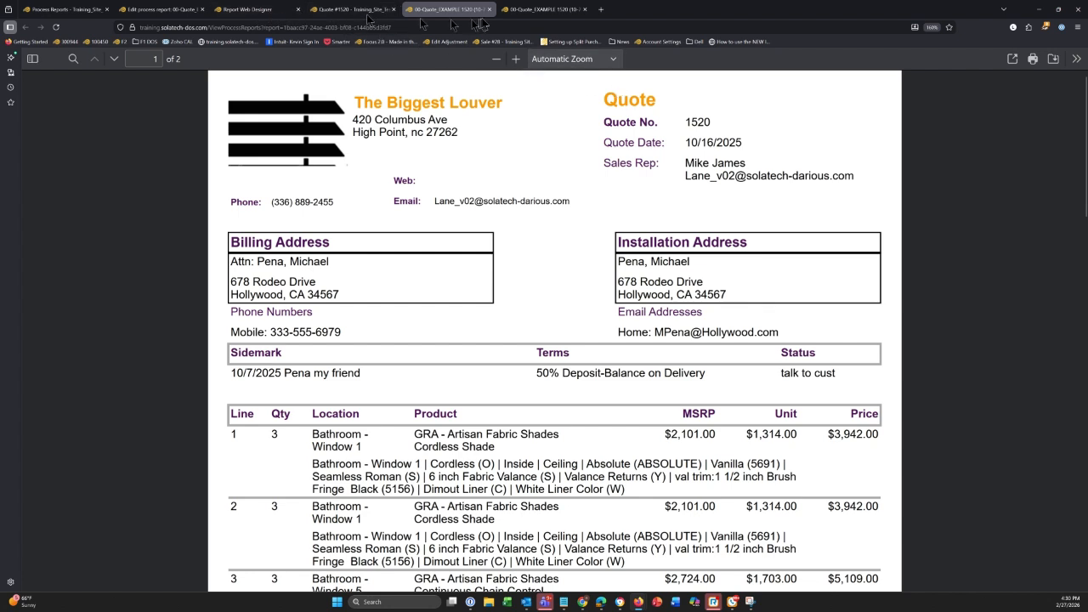
click(526, 14)
click(469, 12)
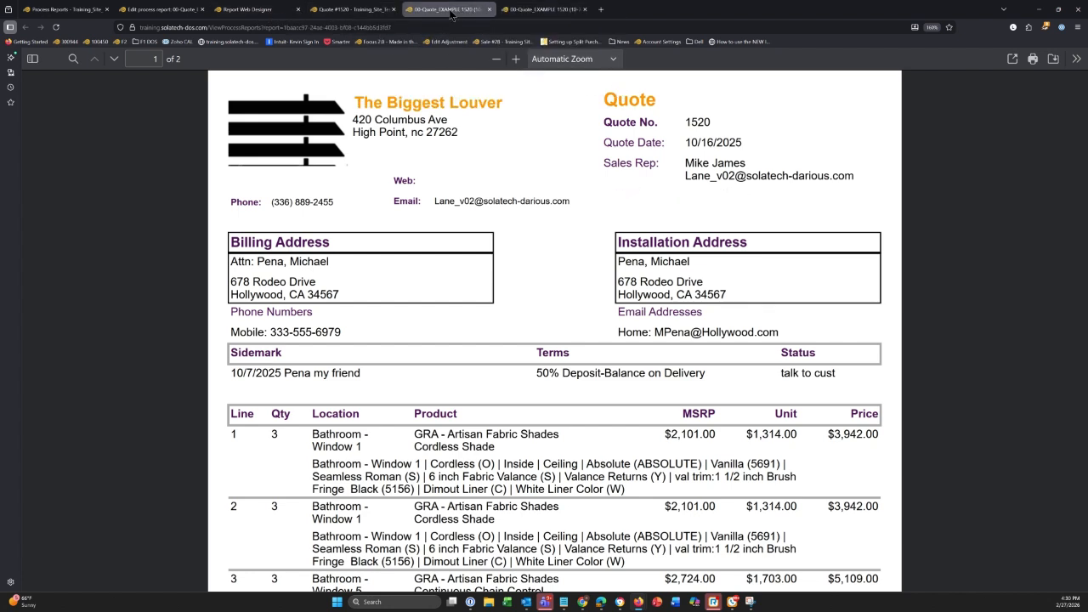
click(510, 11)
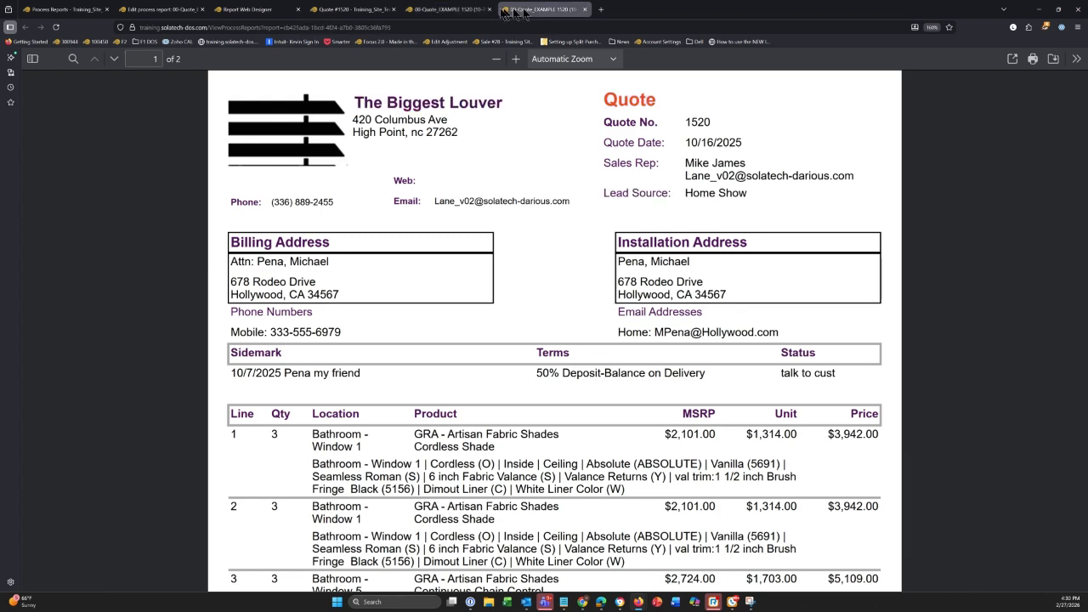
click(357, 11)
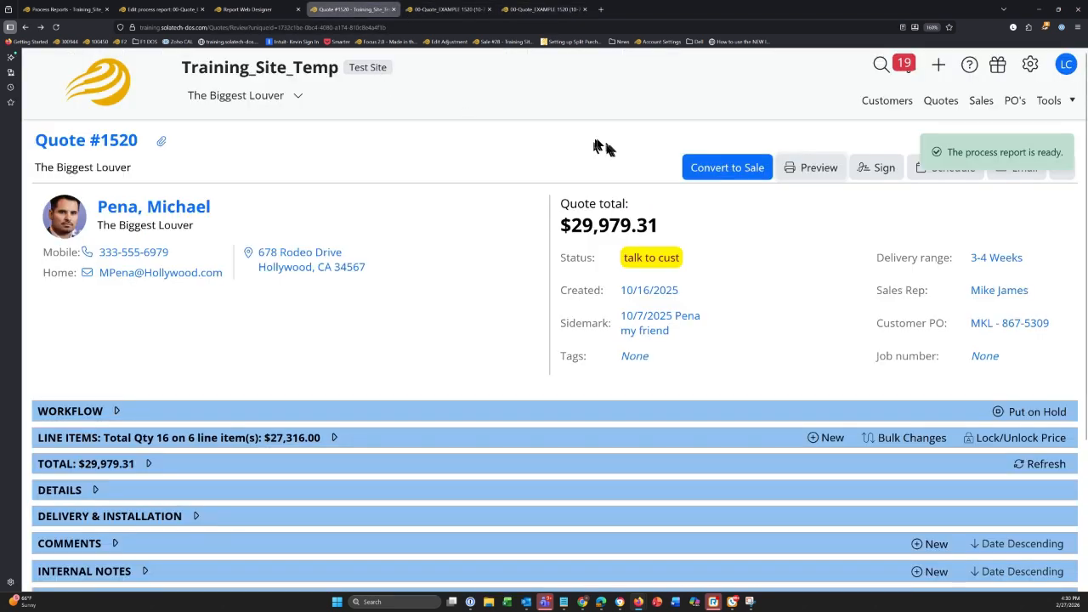
click(271, 14)
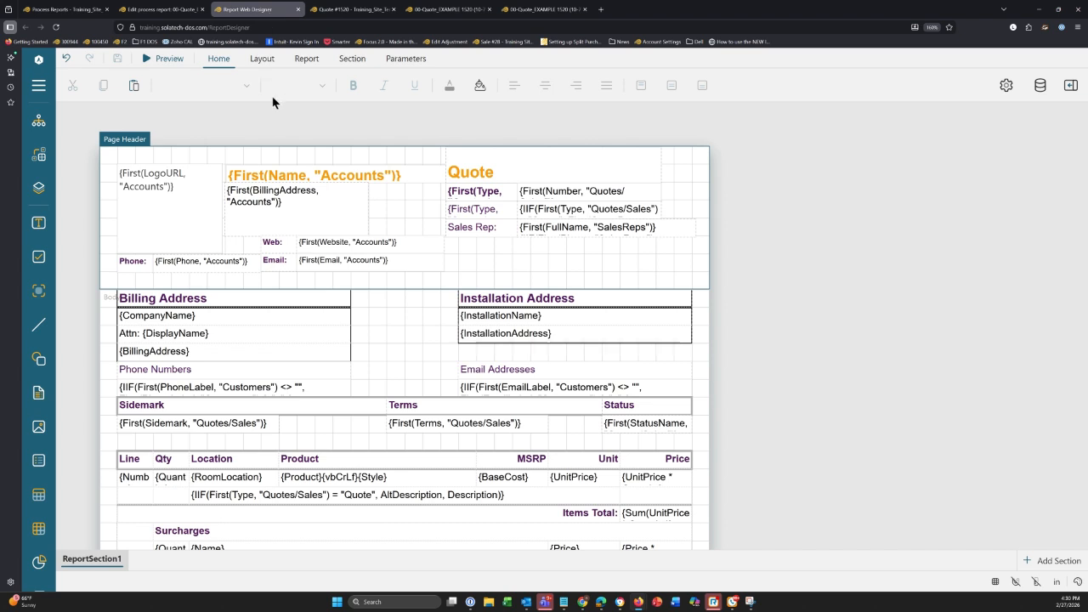
Step: Delete the BaseCost expression under the MSRP heading in the line items table and save the report
scroll(546, 398, down, 2)
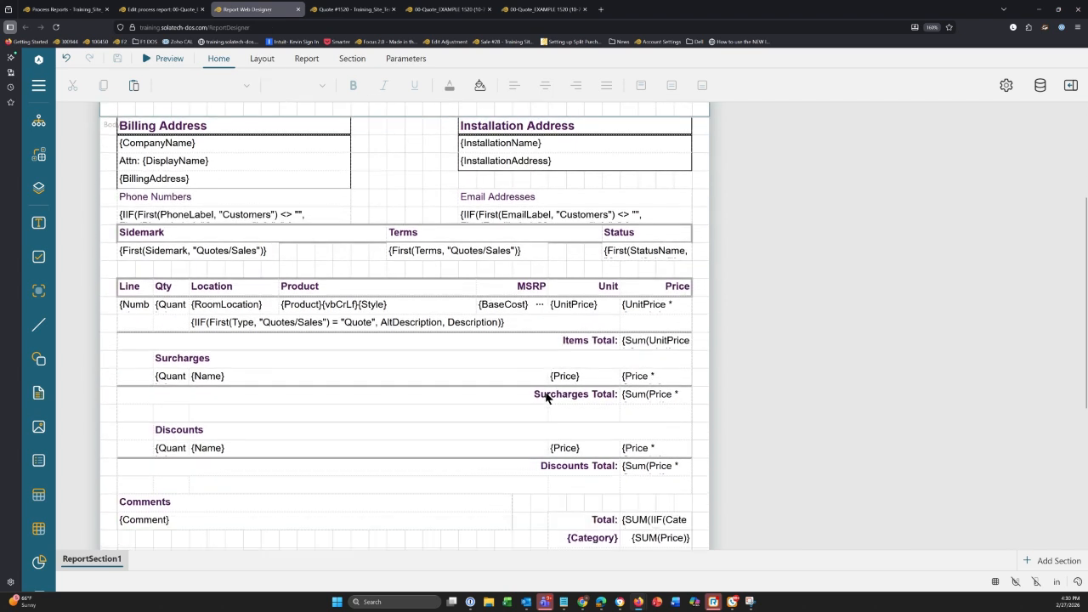
click(504, 308)
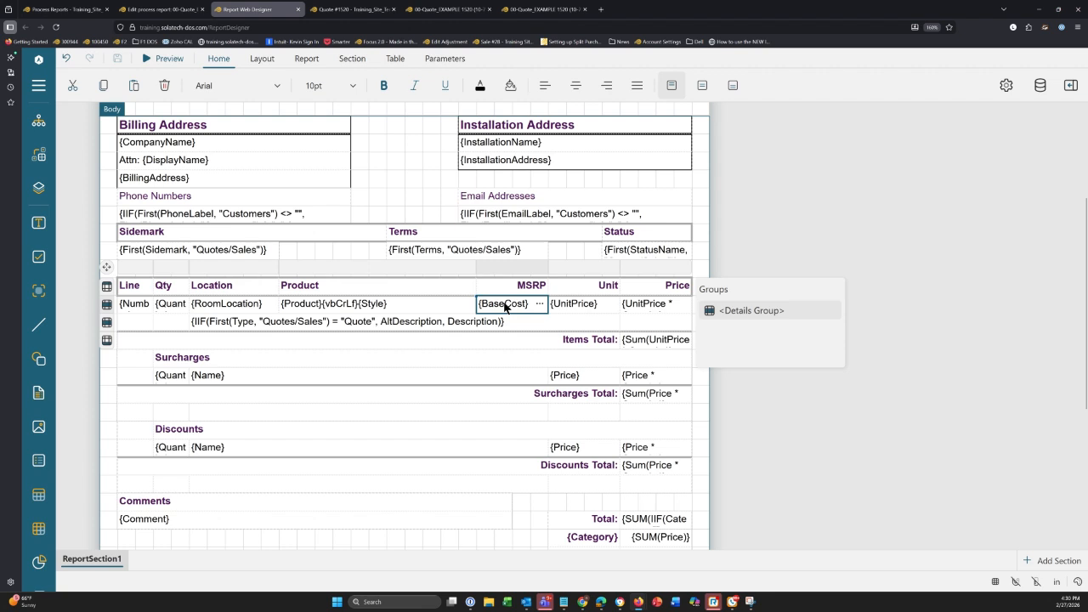
right_click(504, 308)
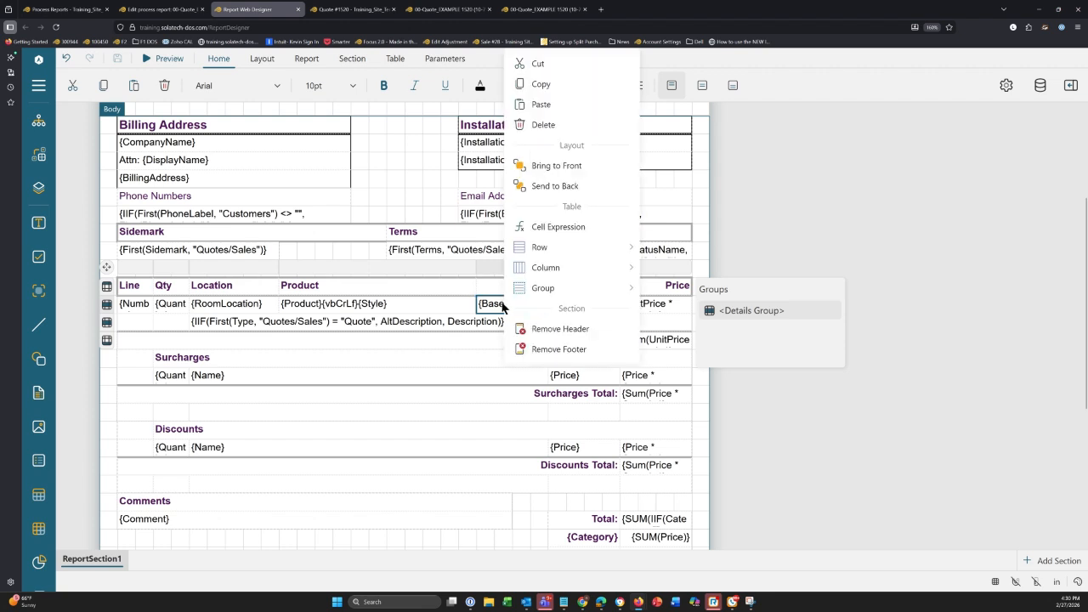
click(499, 306)
click(469, 305)
click(493, 308)
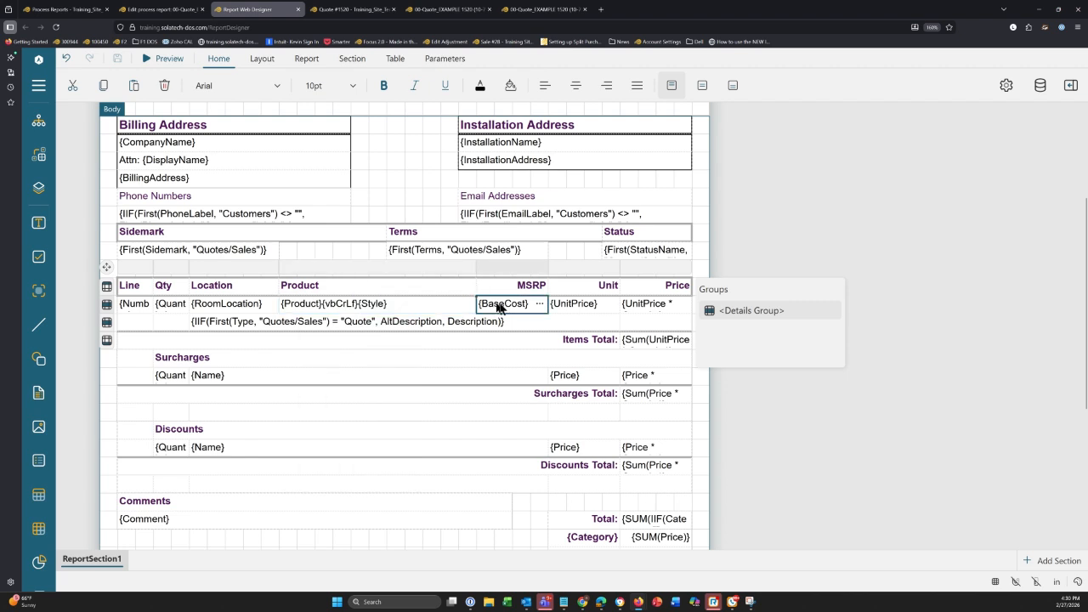
key(Delete)
click(772, 447)
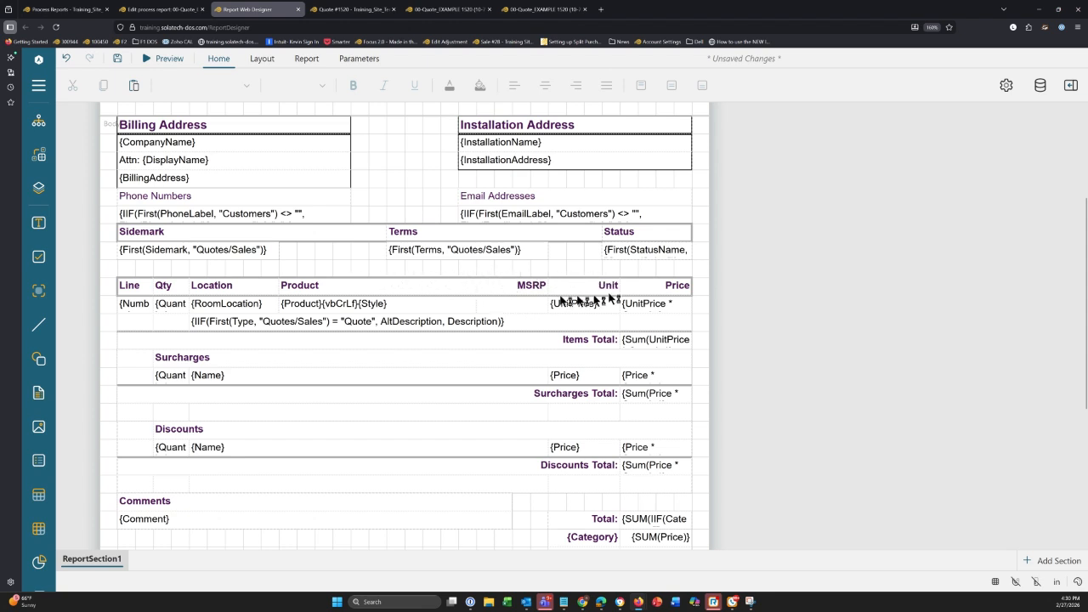
click(119, 60)
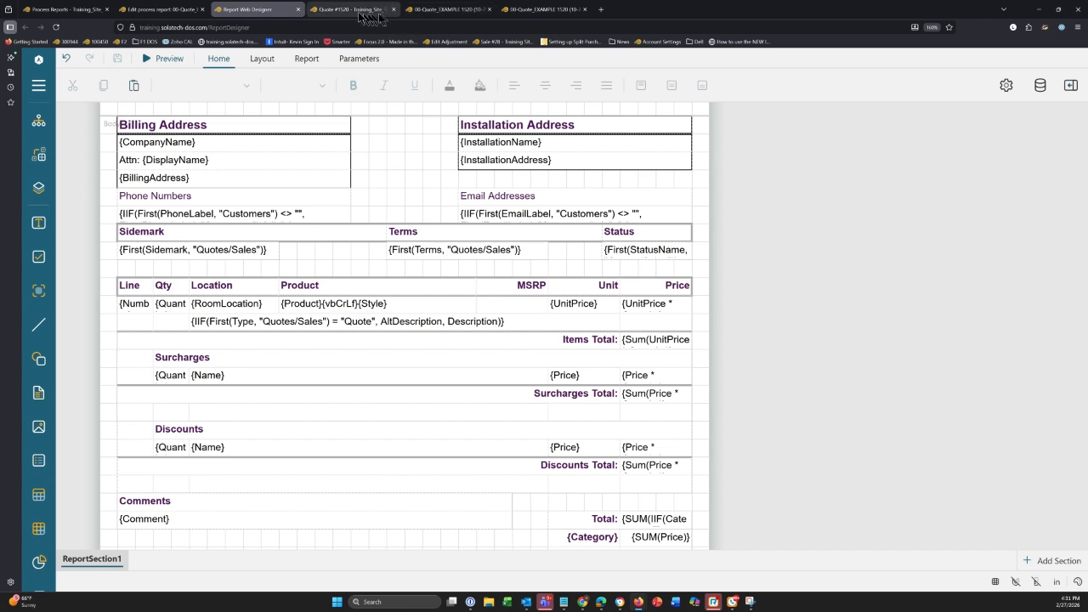
Step: Regenerate the 00-Quote_EXAMPLE printout from the quote page and examine the MSRP column across the line items
click(361, 10)
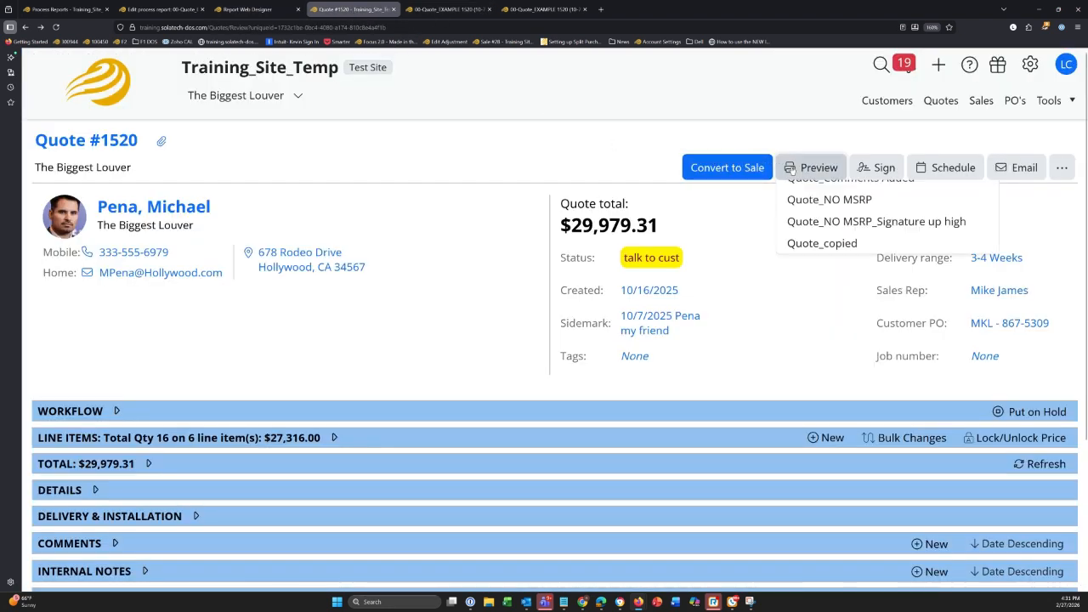
click(791, 170)
scroll(817, 202, down, 2)
click(817, 199)
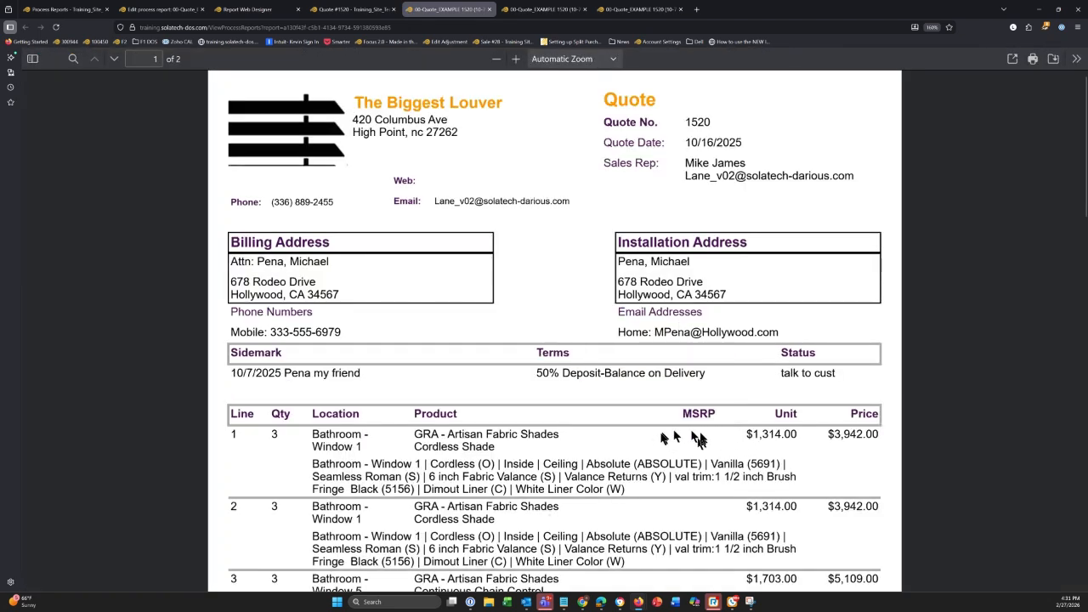
scroll(696, 431, down, 5)
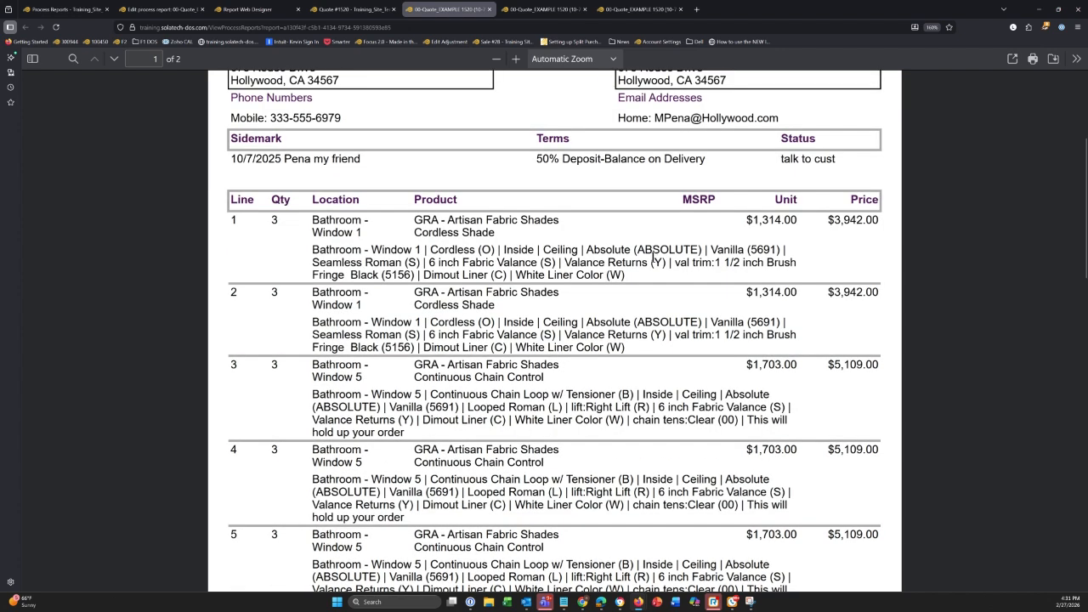
scroll(704, 219, down, 2)
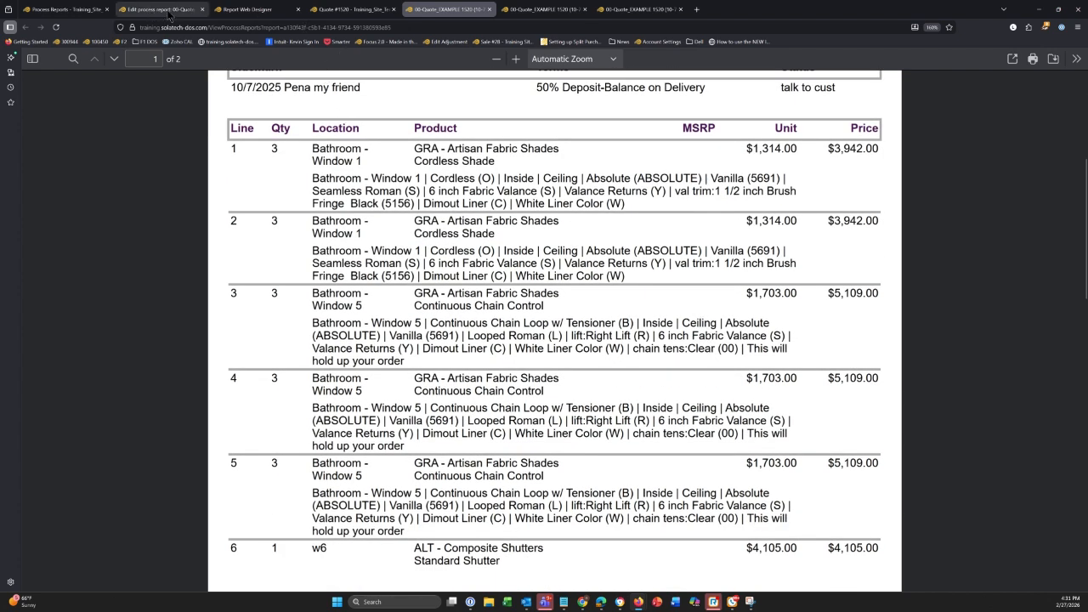
Step: Return to the report designer, undo the BaseCost deletion in the line items table, and save the report
click(249, 9)
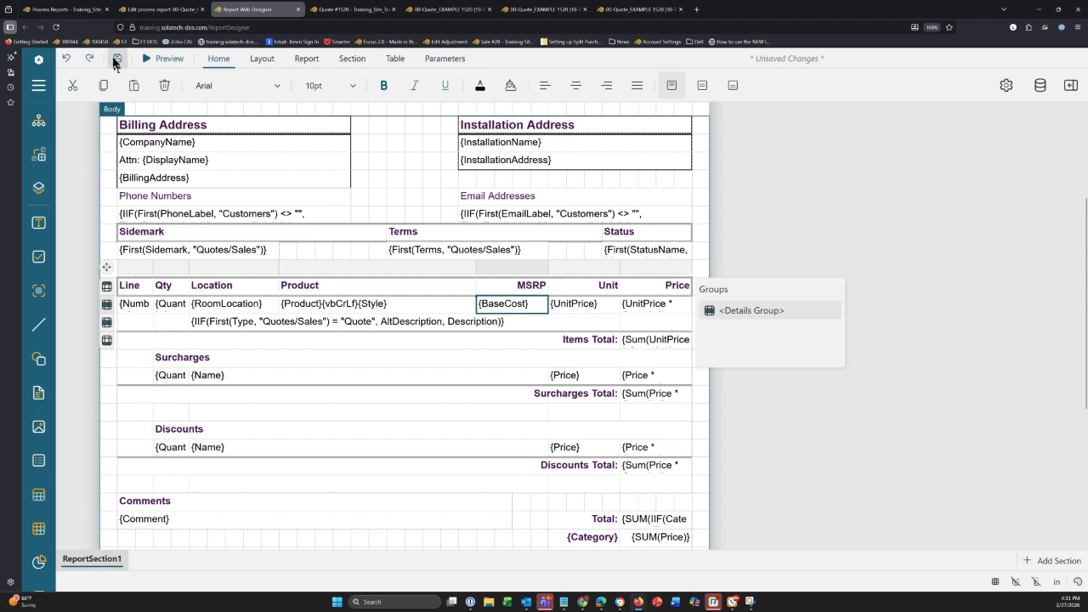
click(116, 60)
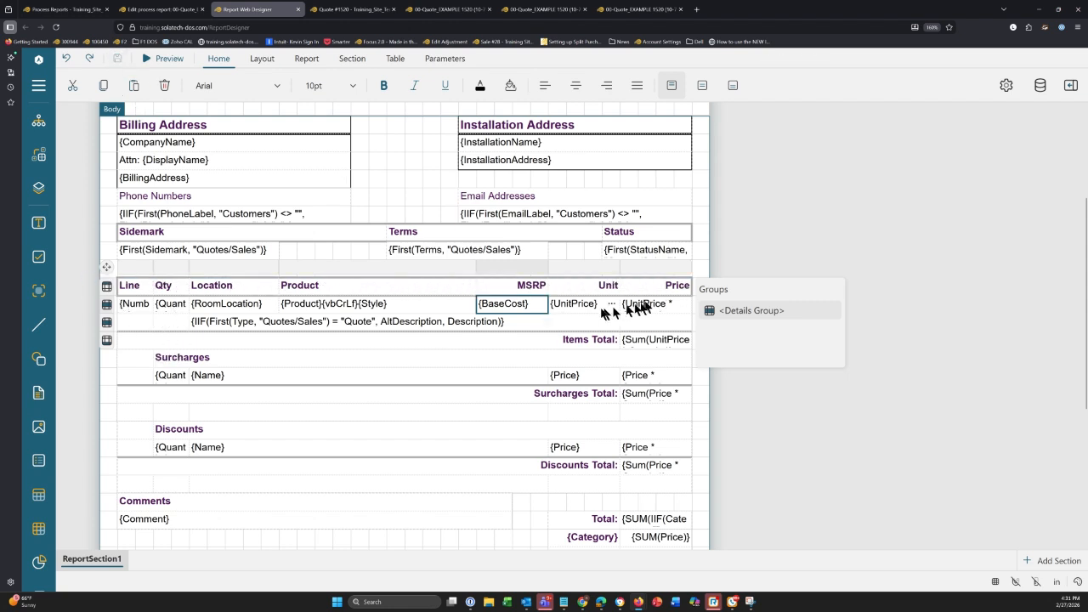
Step: Compare the heading and detail cells of the line items table with the line rows and MSRP amounts on the sample printout
click(134, 290)
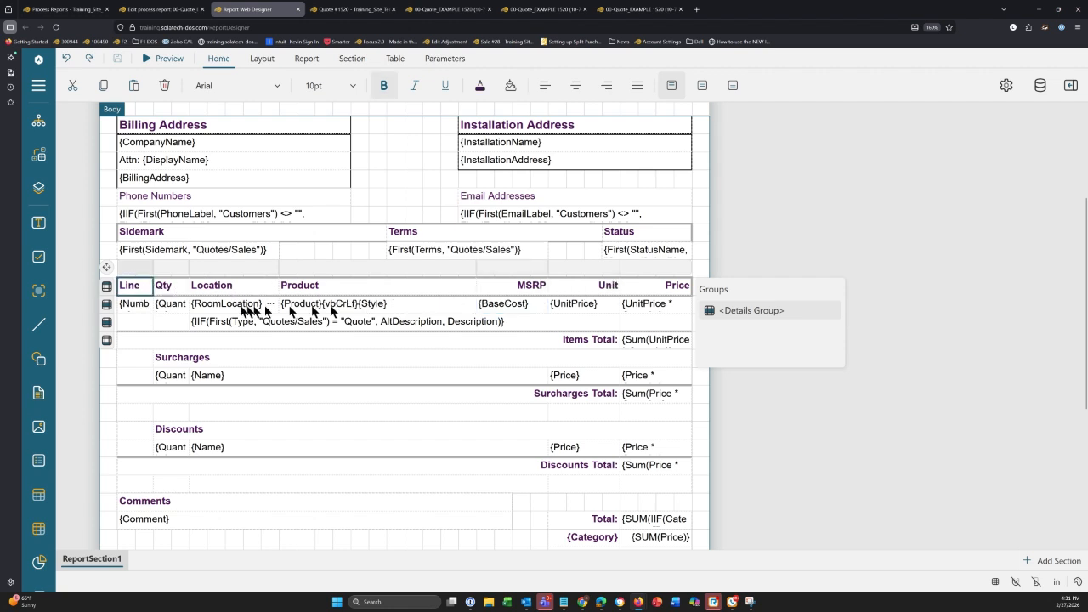
click(142, 306)
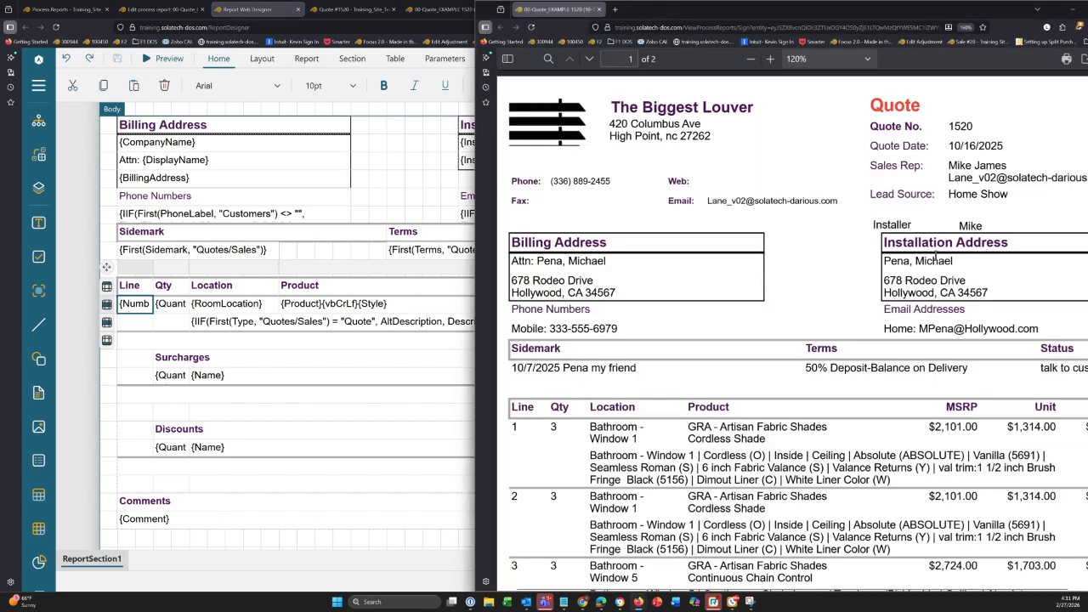
scroll(939, 238, down, 4)
scroll(939, 233, down, 3)
drag(926, 136, 967, 150)
drag(934, 210, 953, 211)
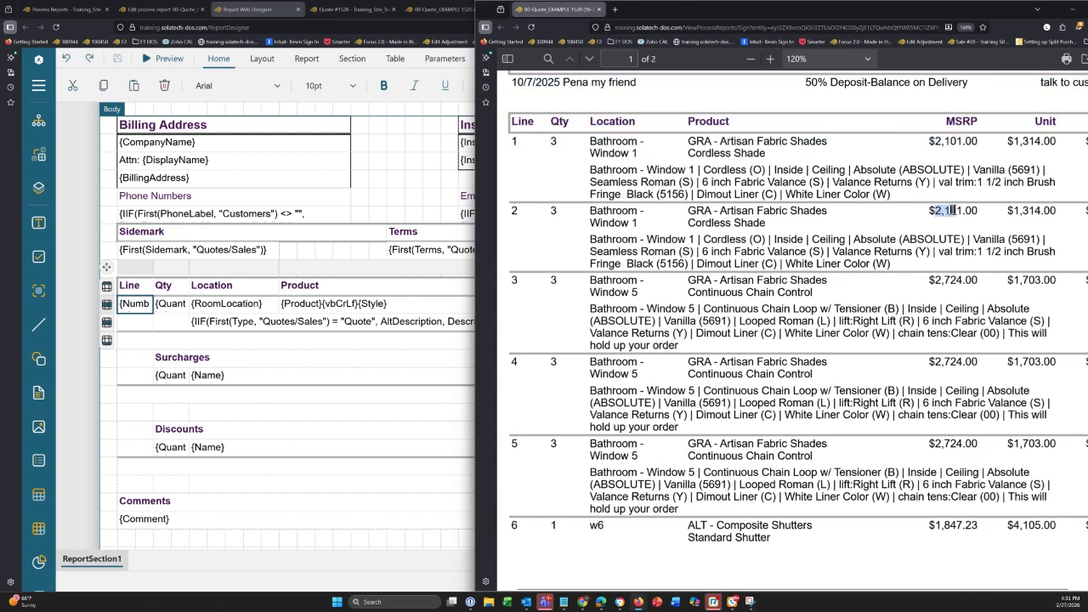
click(945, 280)
click(384, 185)
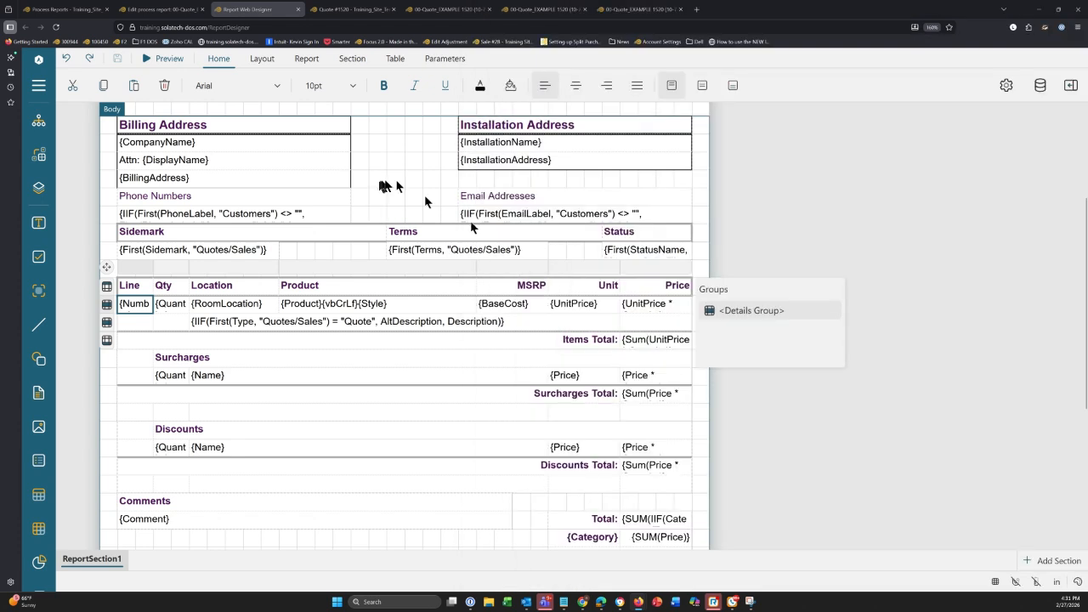
Step: Select the BaseCost cell, compare the MSRP column in the two latest printouts, and return to the report designer
click(522, 306)
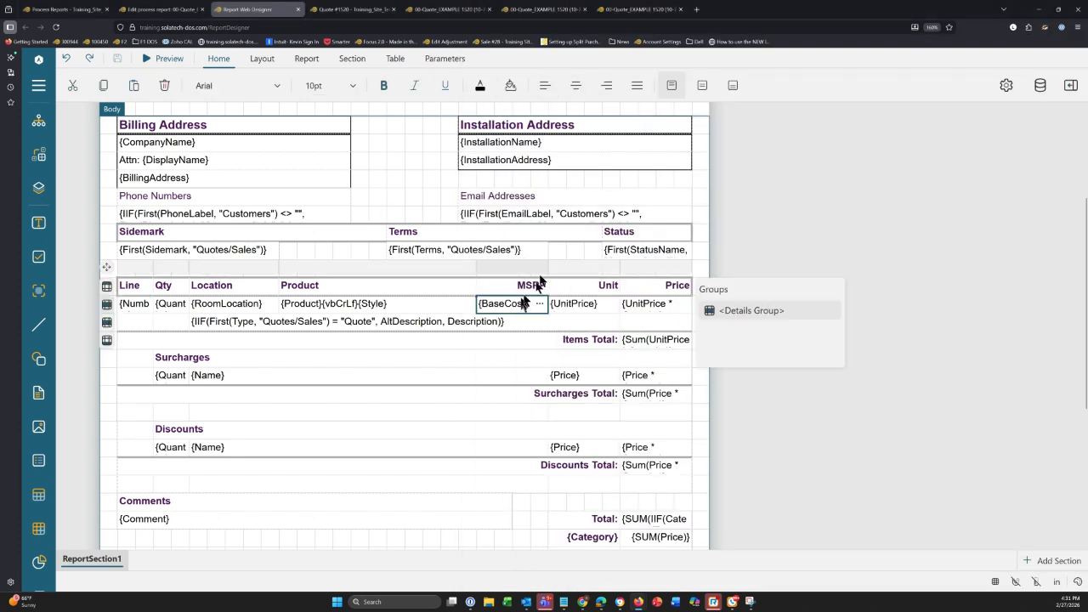
click(523, 10)
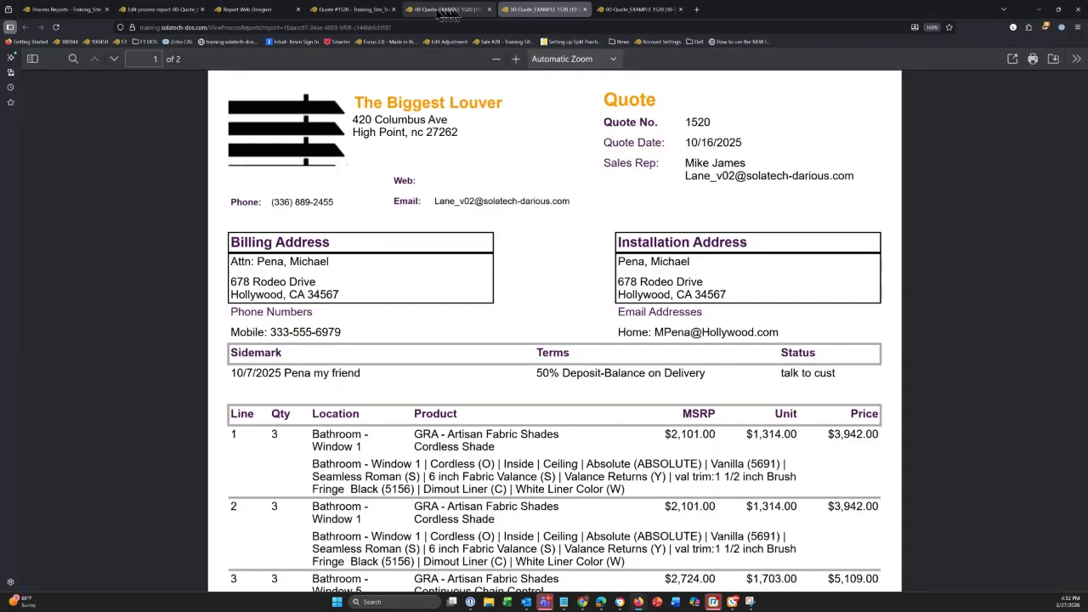
click(437, 10)
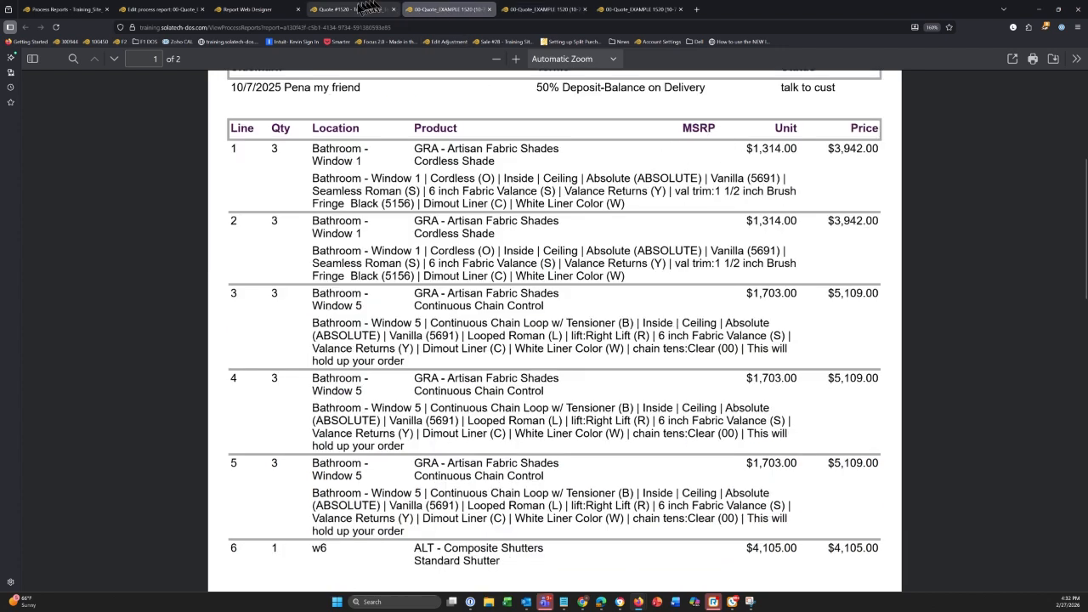
click(262, 11)
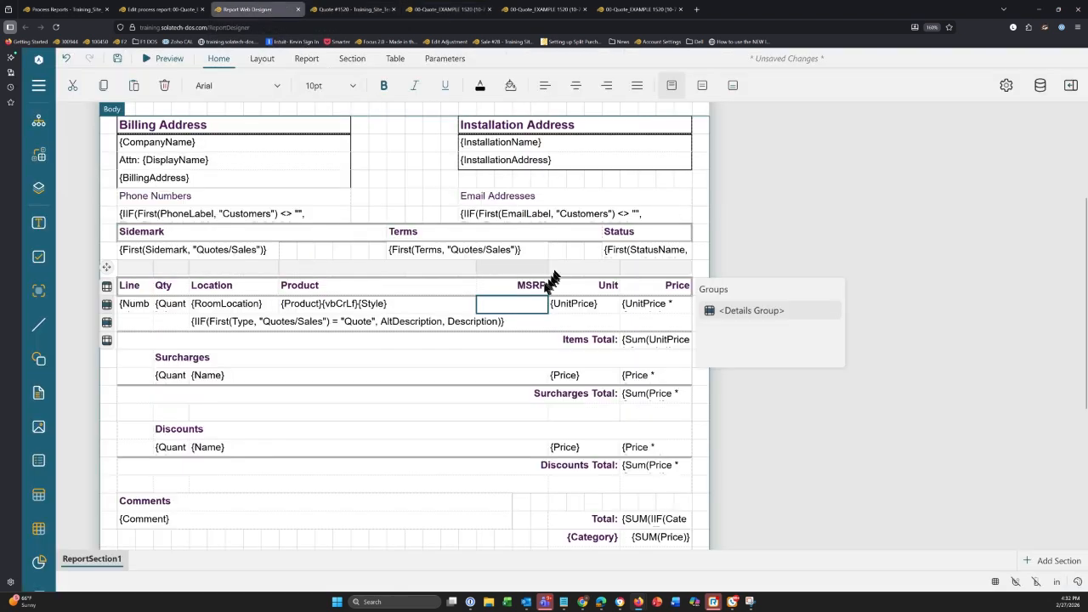
Step: Delete the MSRP heading cell from the line items table and save the report
click(513, 286)
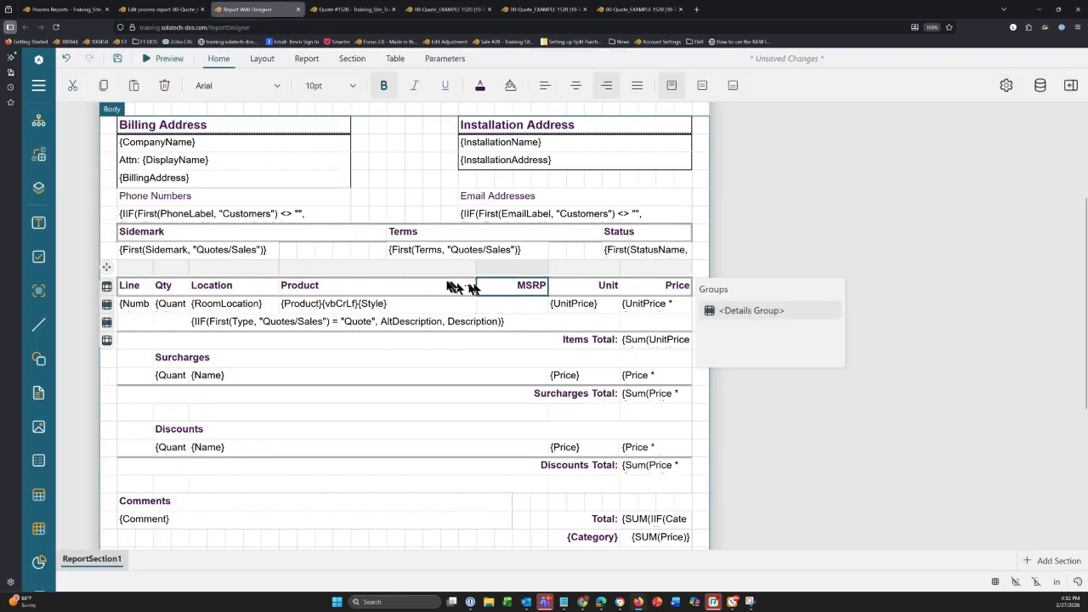
key(Delete)
click(772, 212)
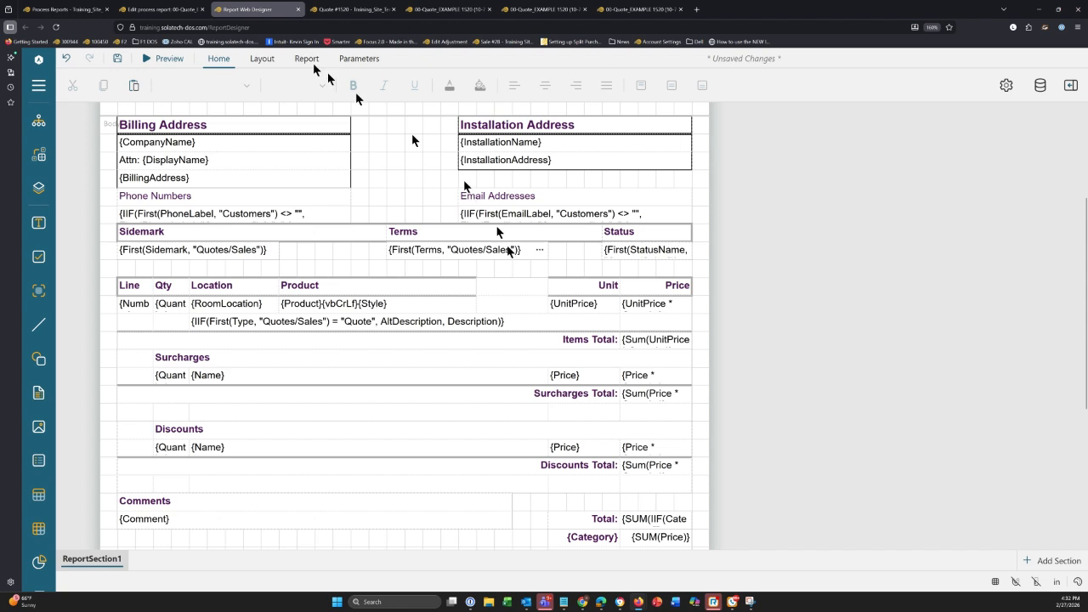
click(117, 59)
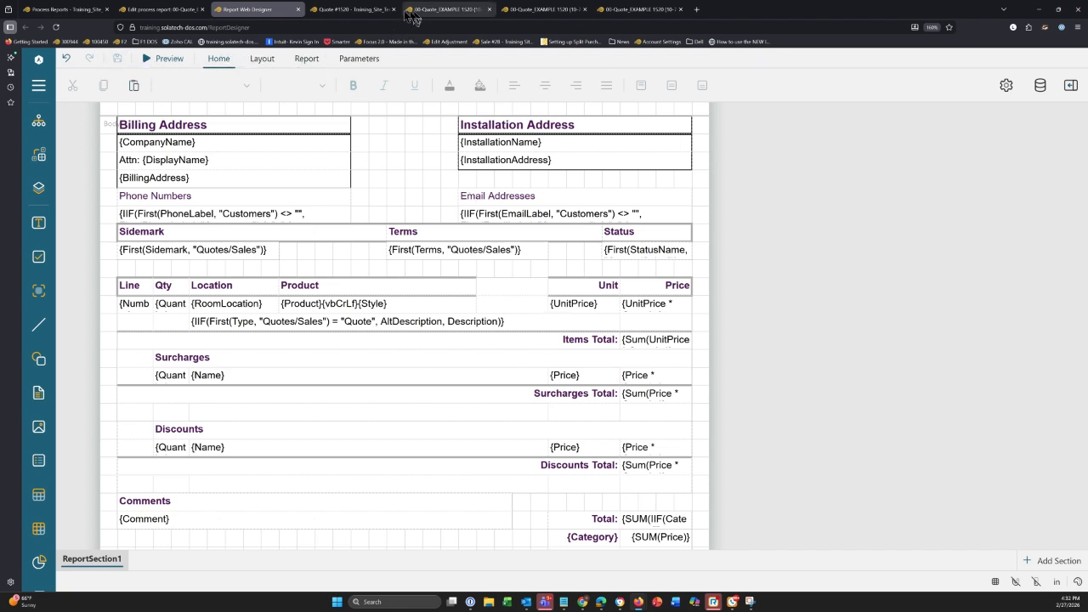
Step: Generate the 00-Quote_EXAMPLE printout from the quote page and examine the heading row above the line items
click(374, 9)
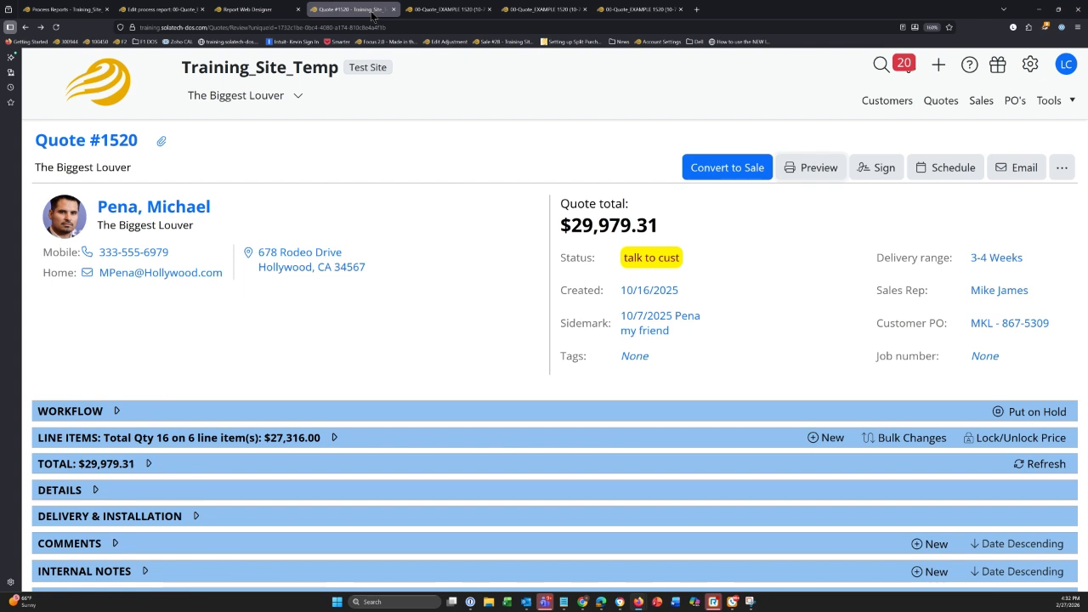
click(807, 167)
scroll(821, 193, down, 2)
click(823, 197)
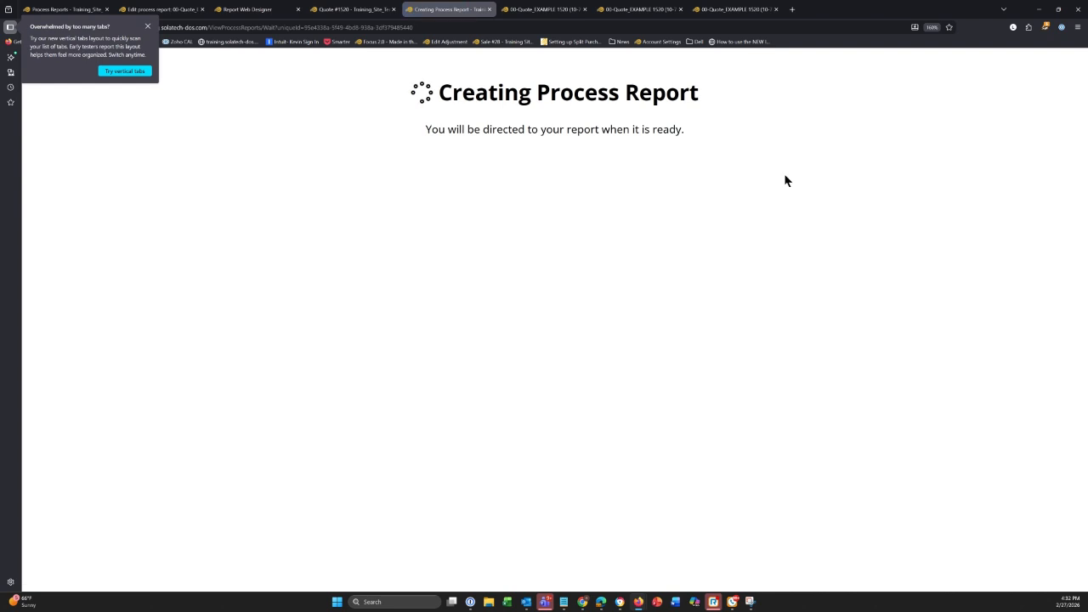
click(148, 26)
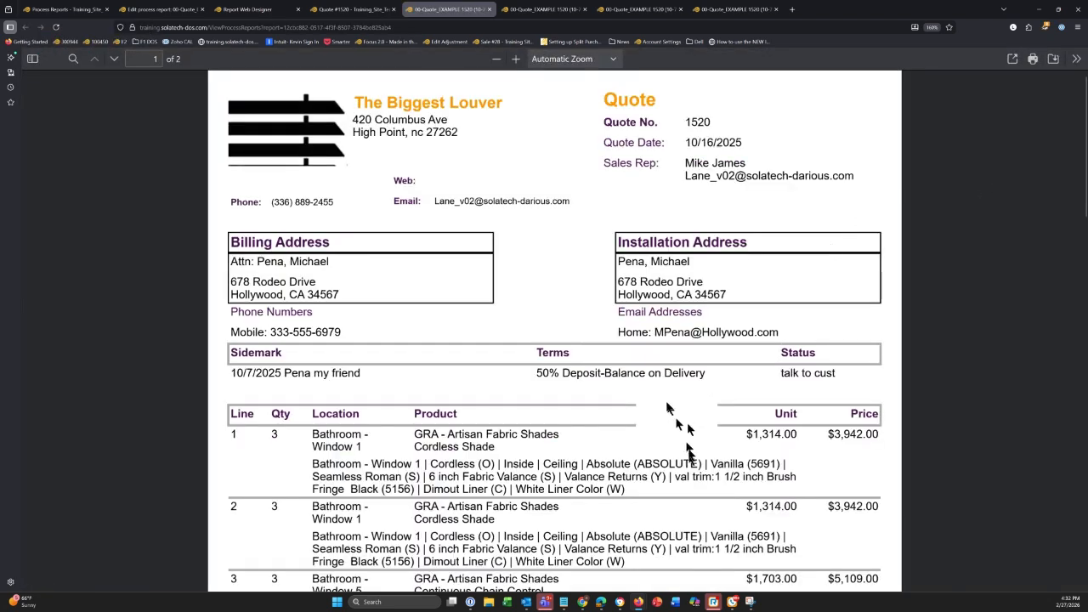
scroll(693, 410, down, 2)
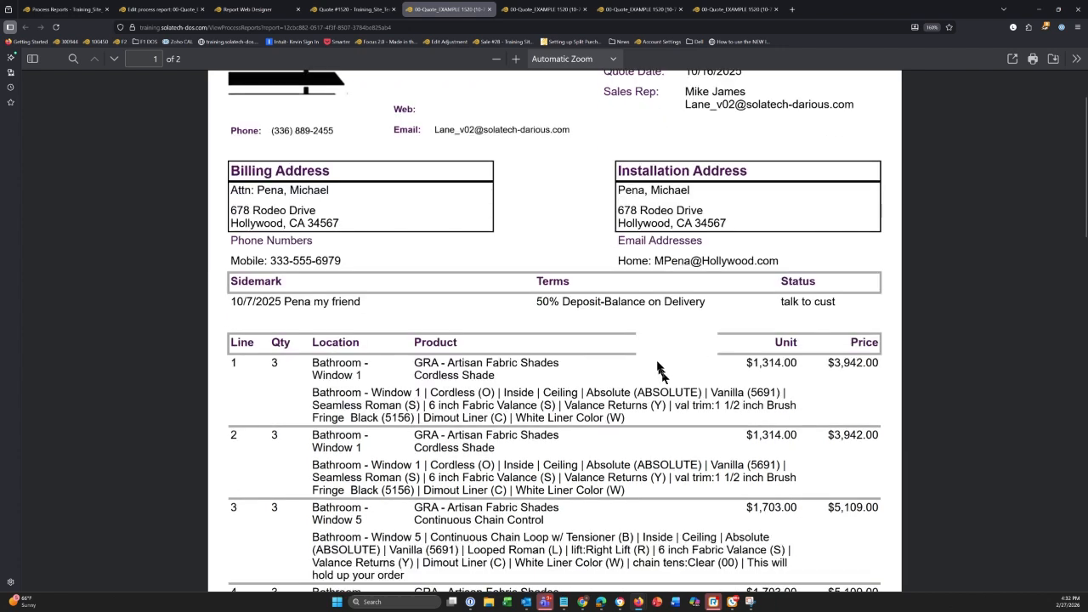
scroll(667, 318, up, 2)
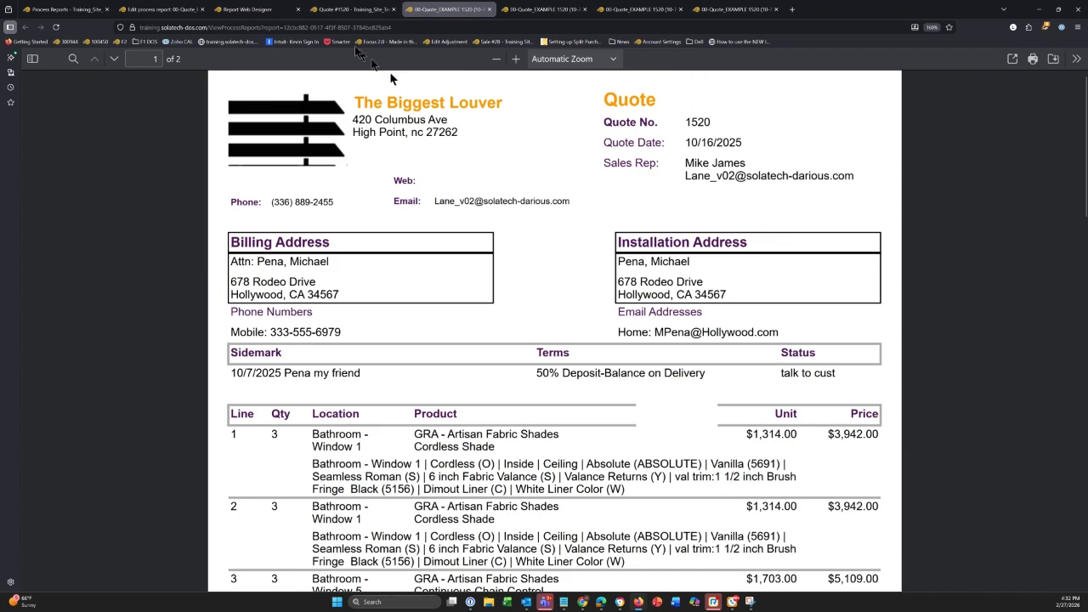
Step: Return to the report designer and undo the deletion of the MSRP heading cell in the line items table
click(272, 9)
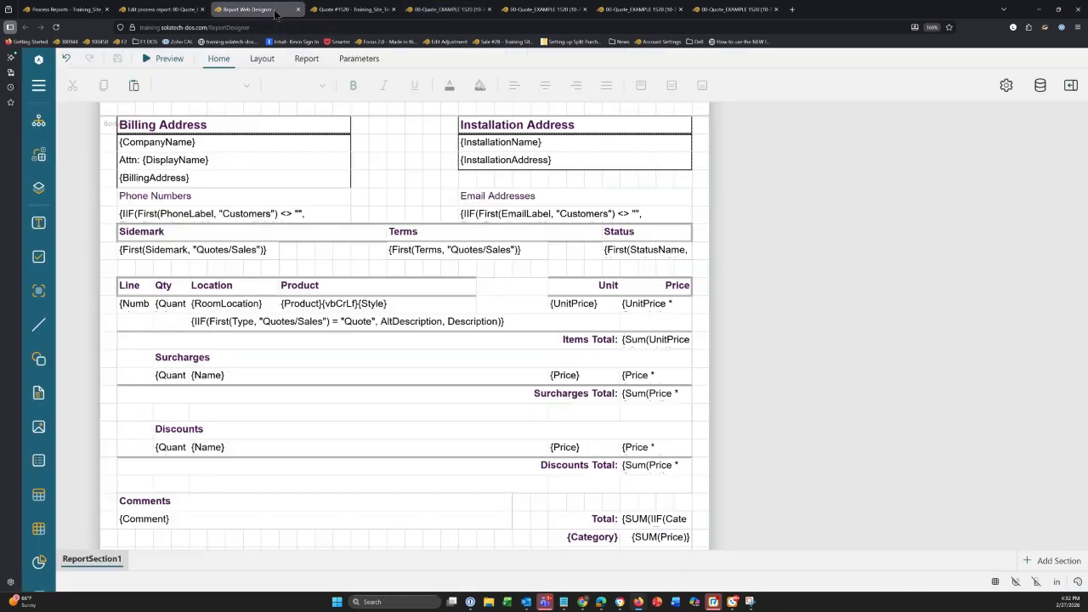
click(518, 308)
key(ctrl+z)
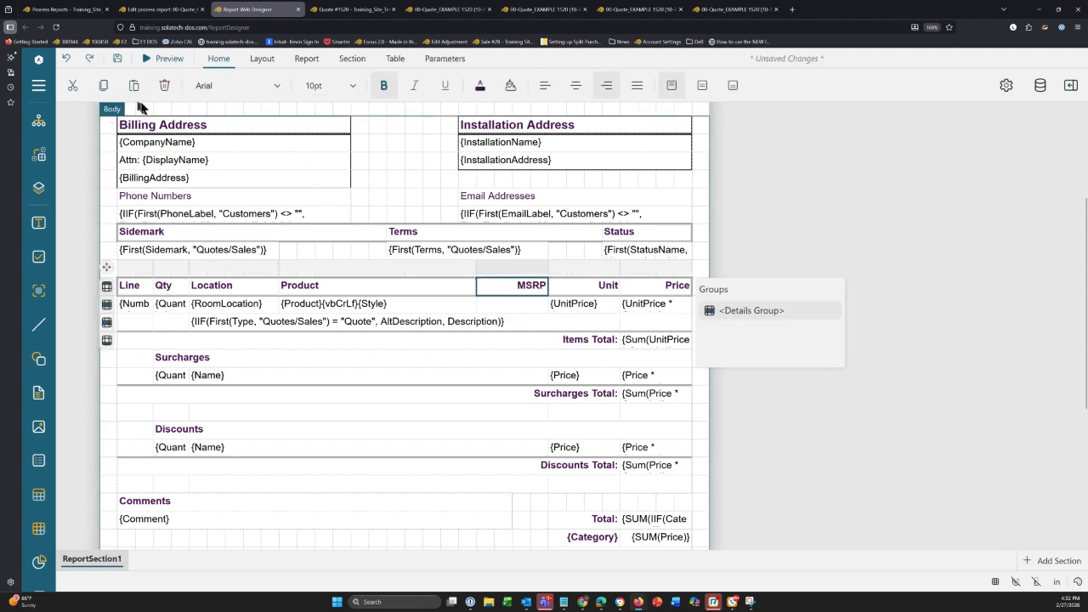
key(ctrl+y)
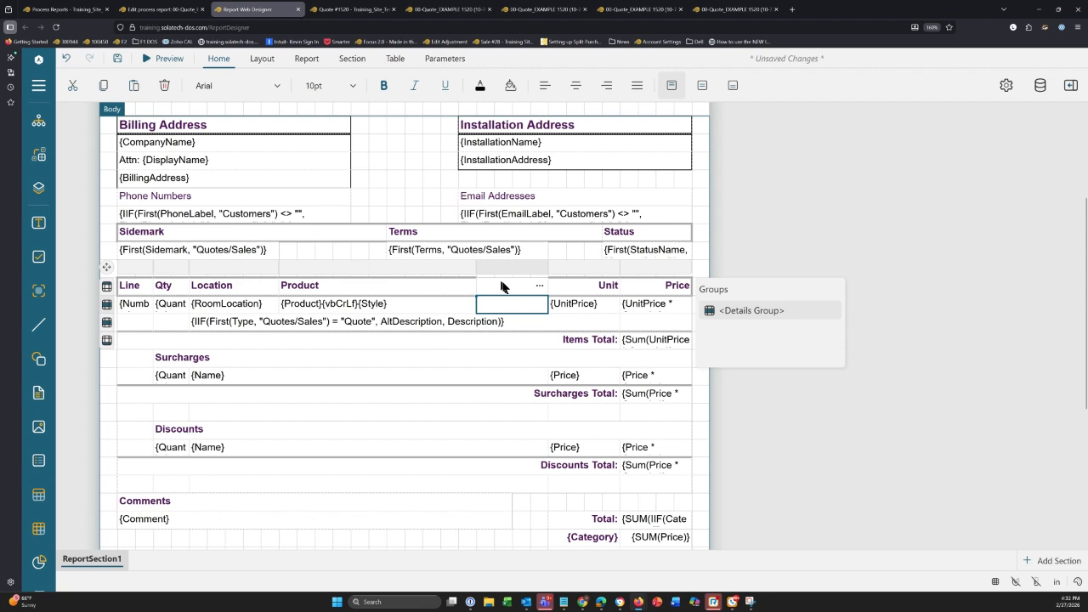
click(503, 321)
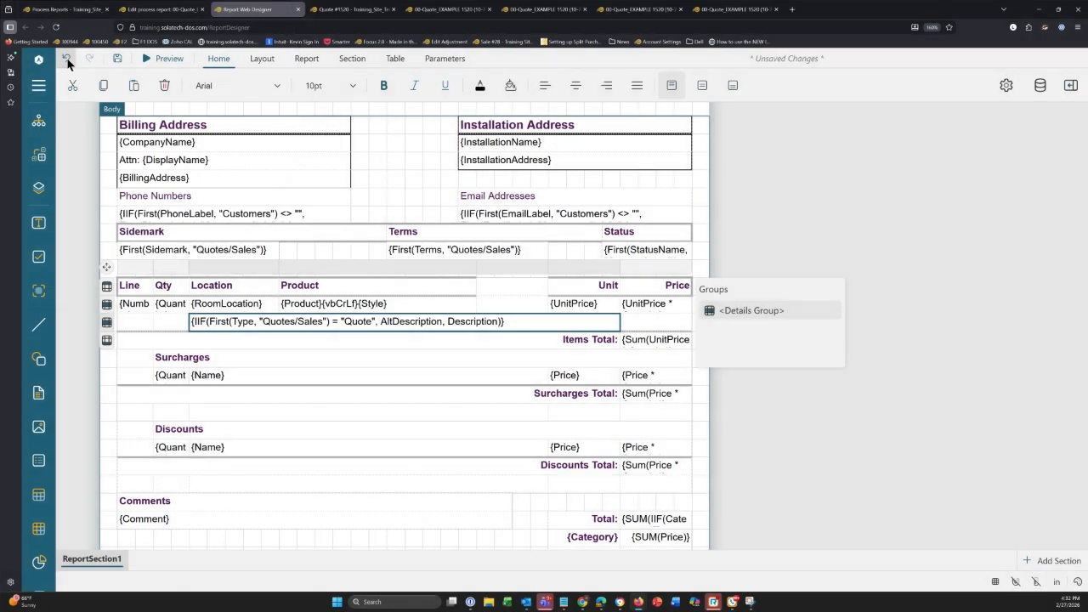
click(67, 59)
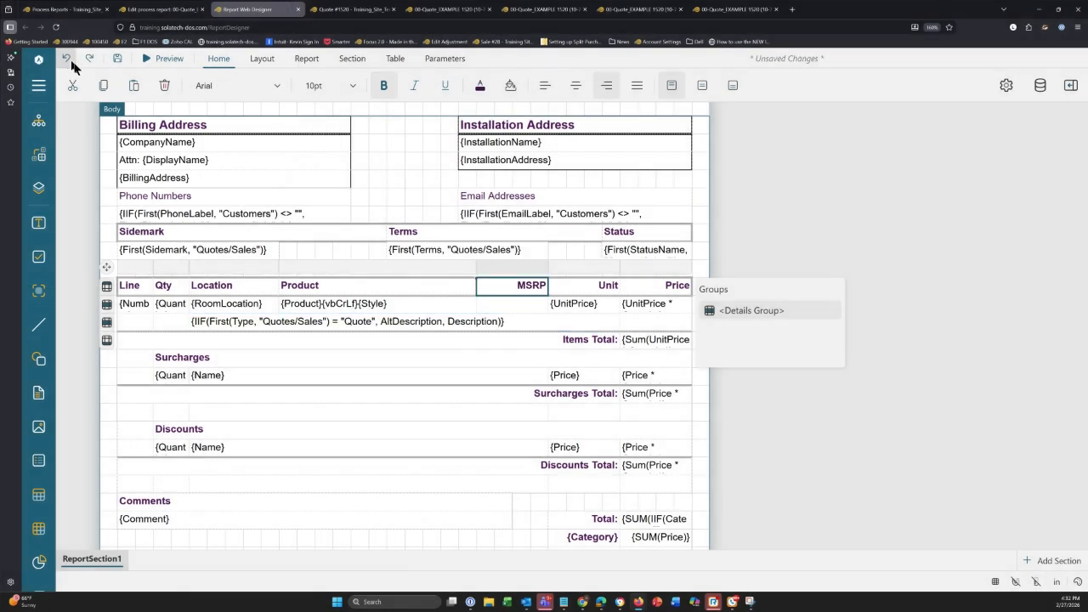
Step: Clear the MSRP text from the heading cell's expression, keeping the cell, and save the report
right_click(513, 289)
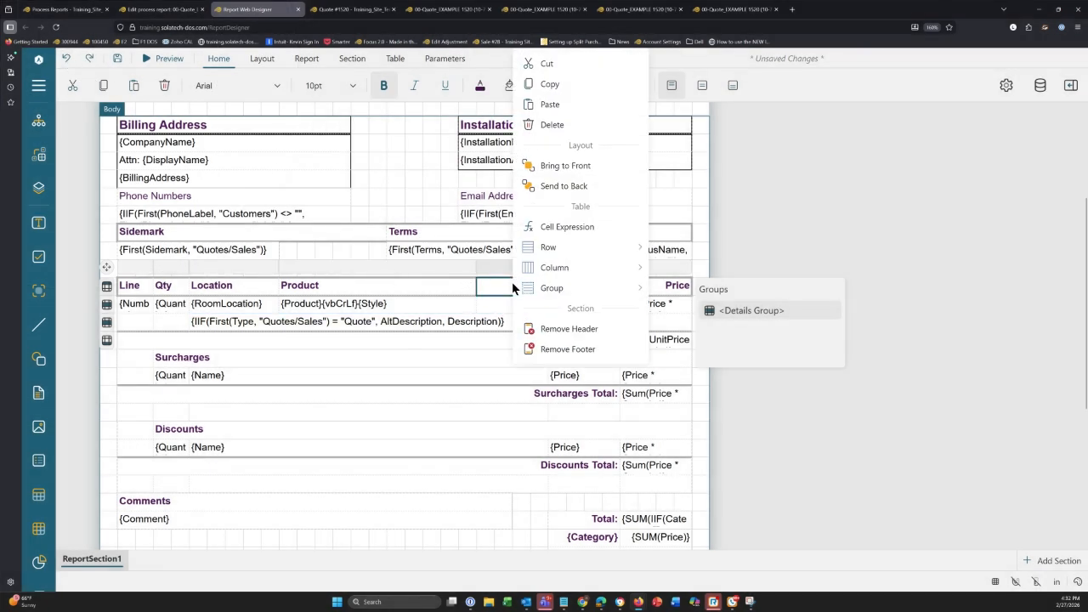
click(567, 227)
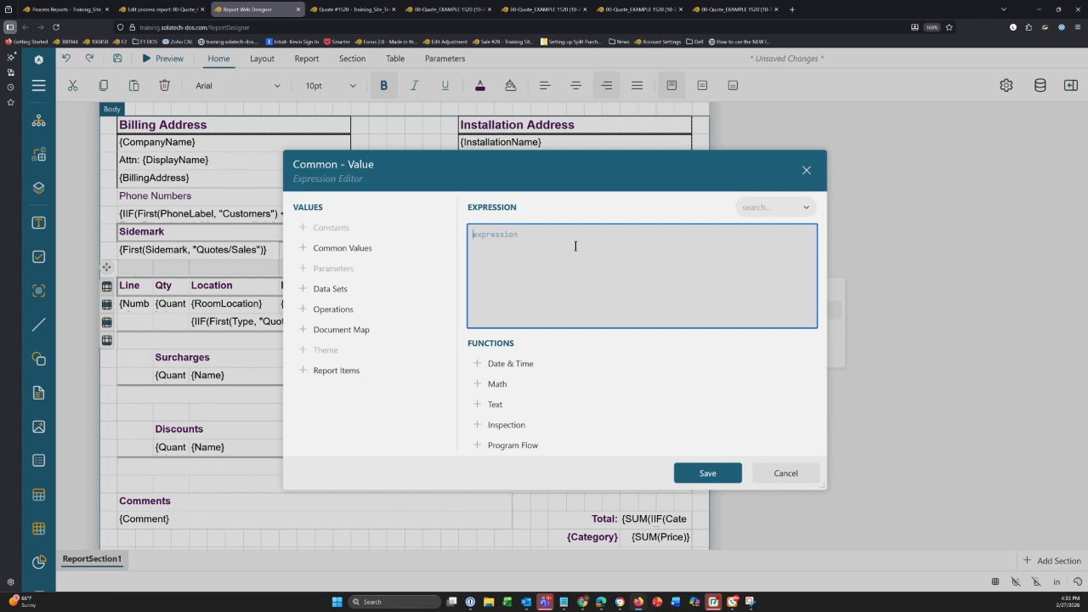
click(710, 473)
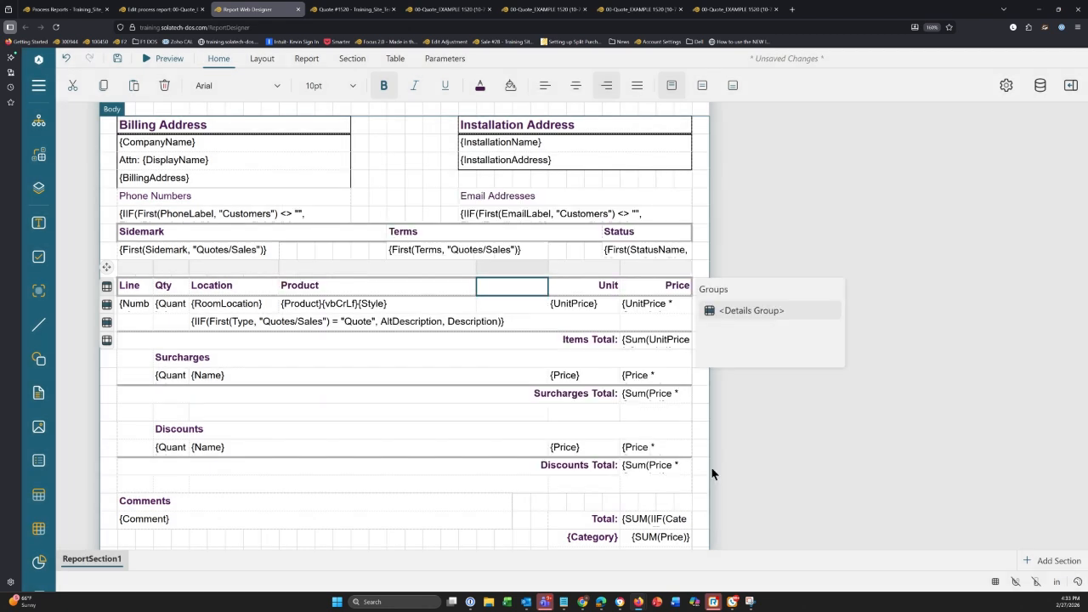
click(116, 59)
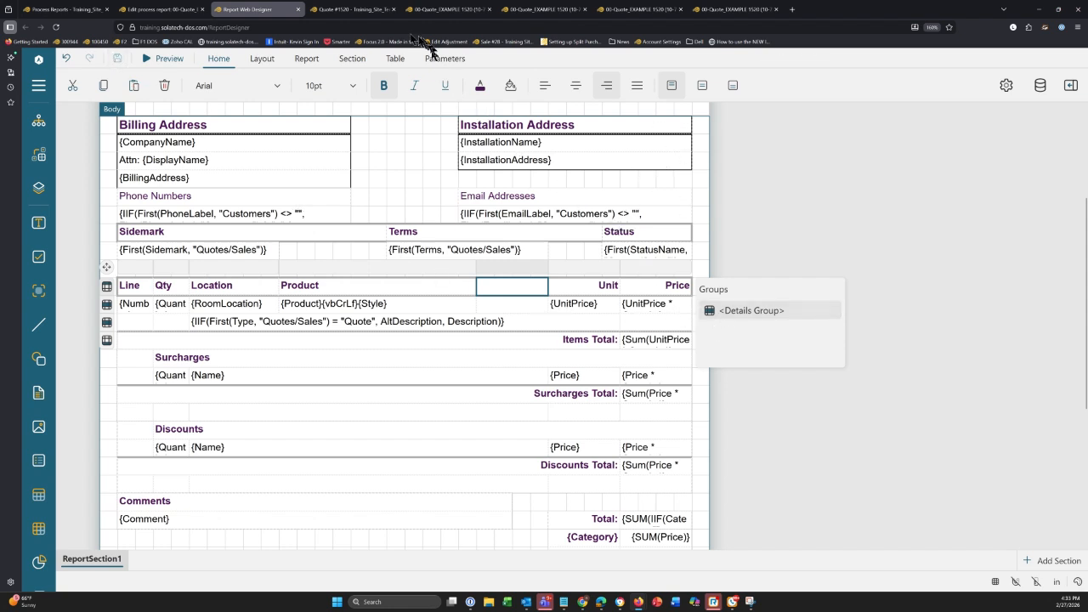
Step: Generate a new 00-Quote_EXAMPLE printout from the quote page and check the border and headings of the line items table
click(370, 13)
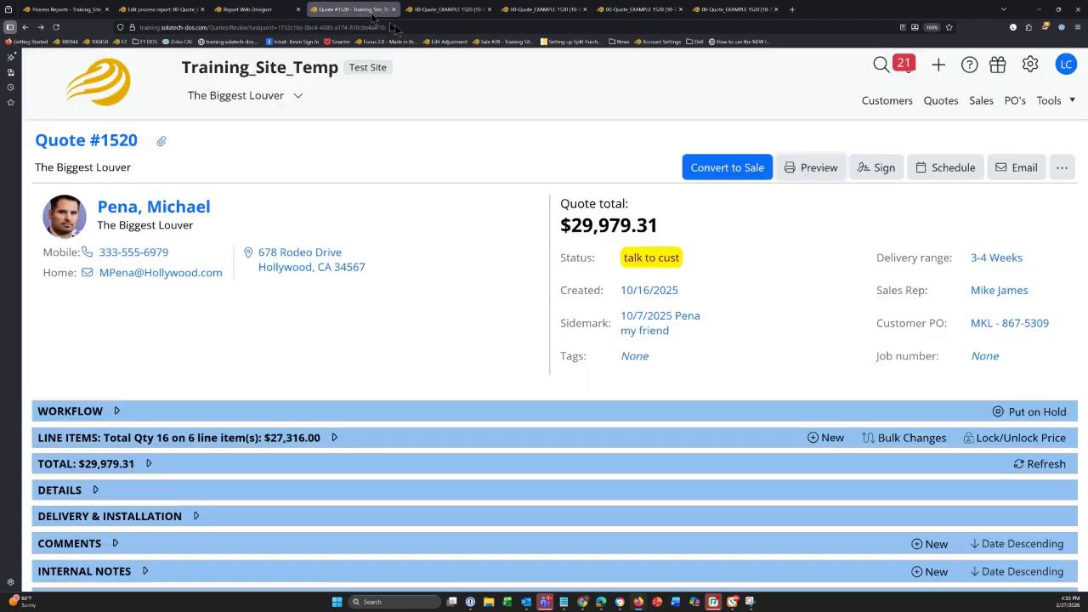
click(800, 169)
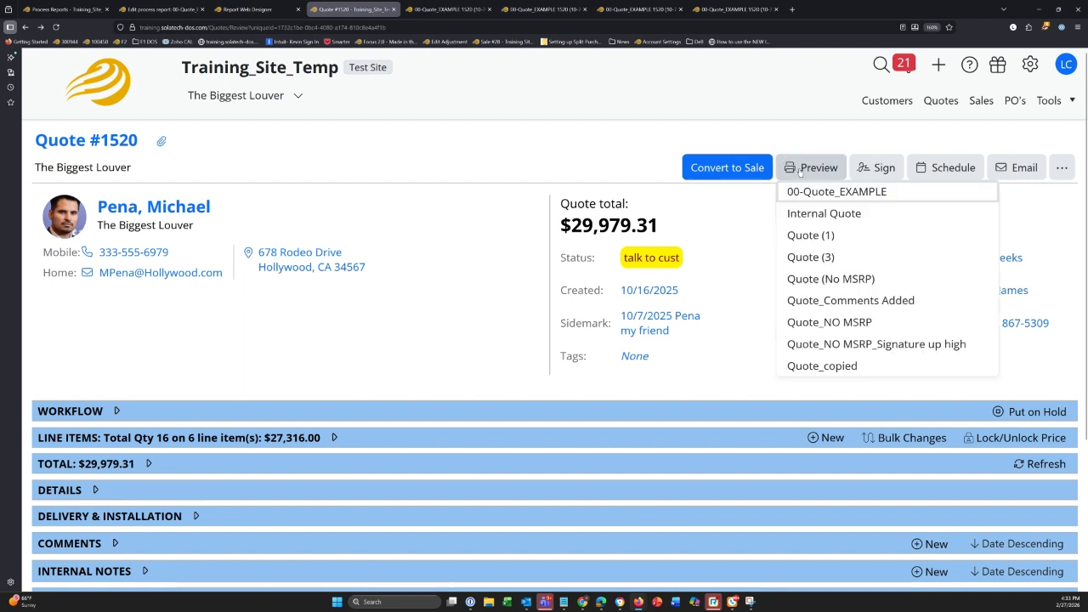
click(818, 192)
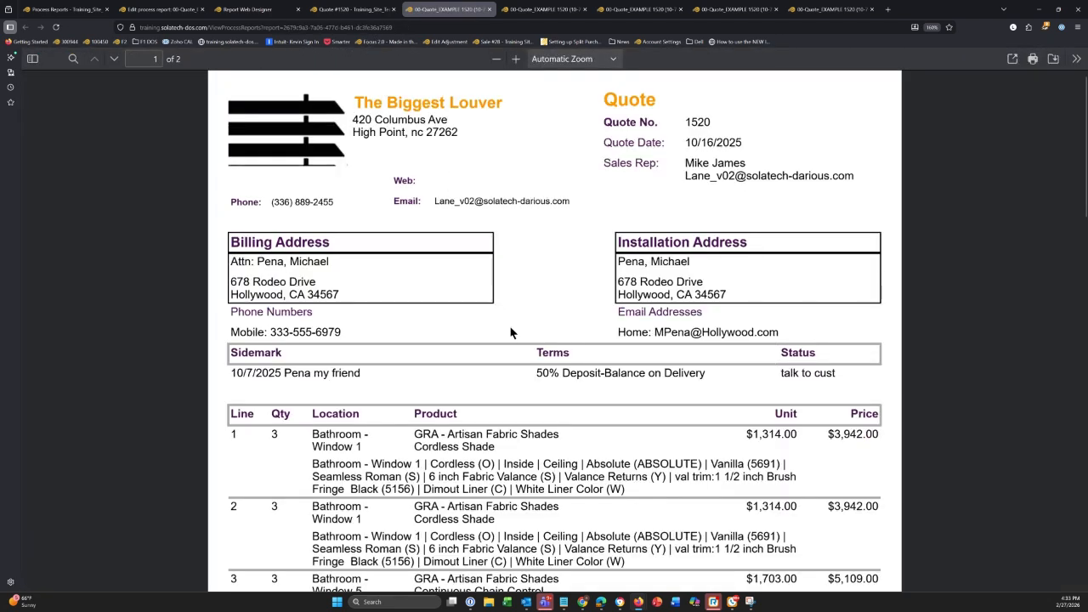
scroll(510, 332, down, 1)
scroll(510, 331, down, 1)
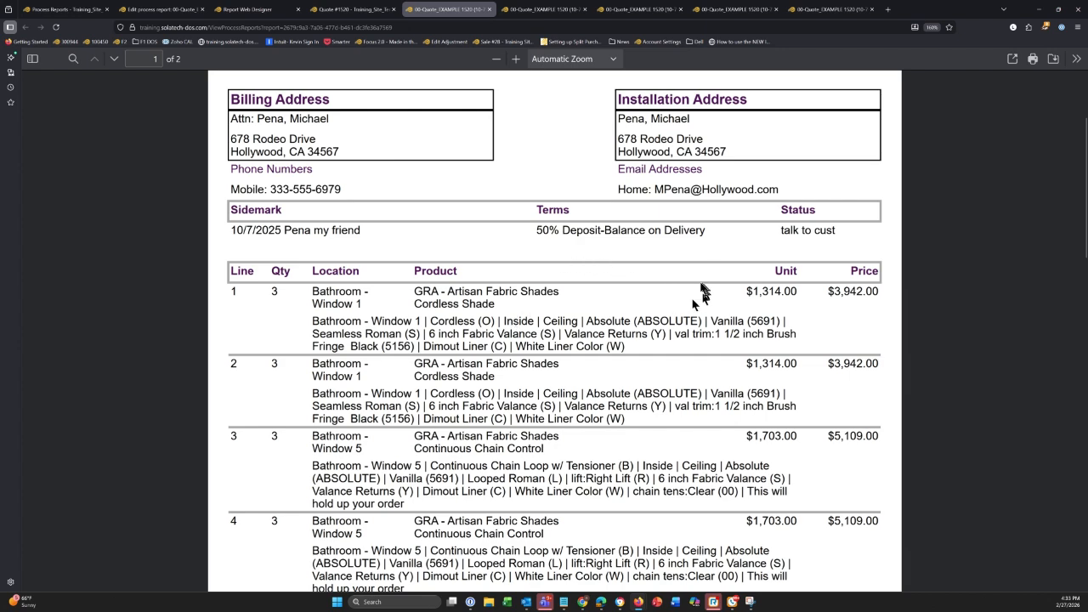
scroll(703, 282, up, 2)
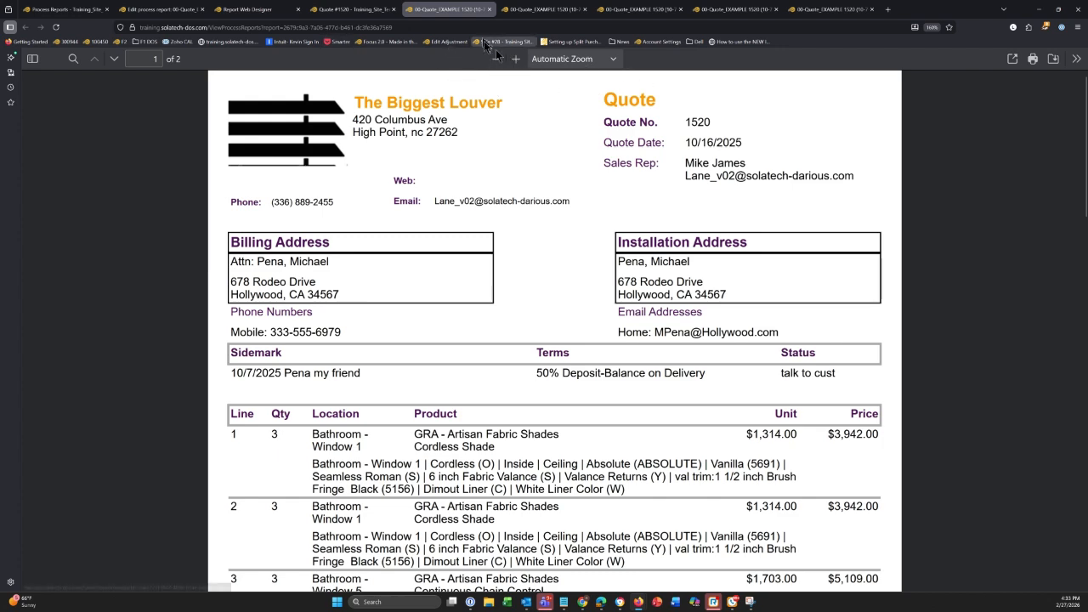
Step: Return to the report designer, change the Taxes label's expression in the totals table to "Govt fees", and save the report
click(64, 10)
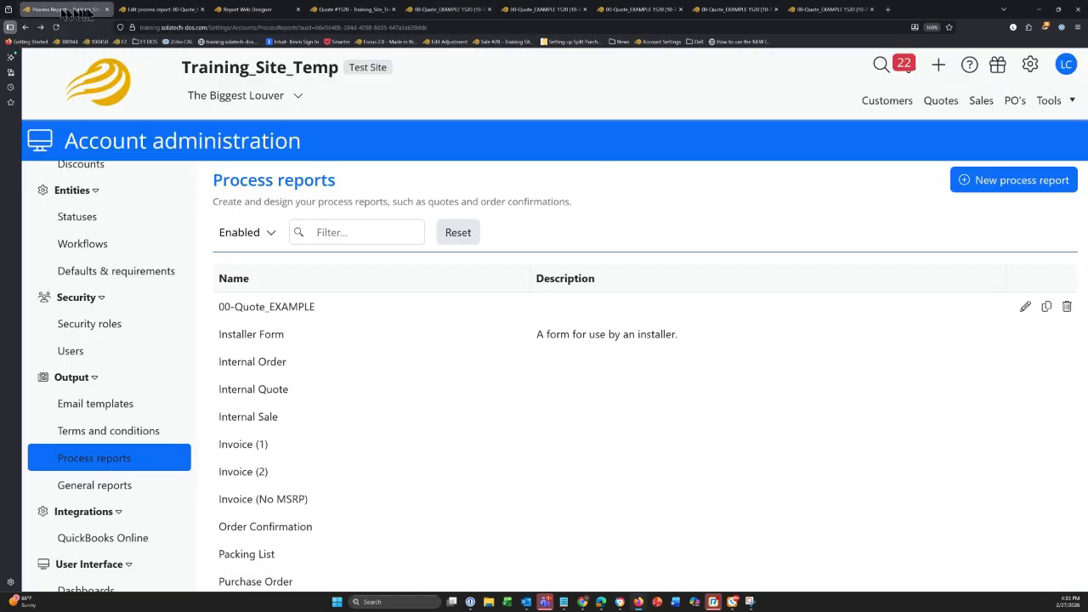
click(136, 9)
click(247, 10)
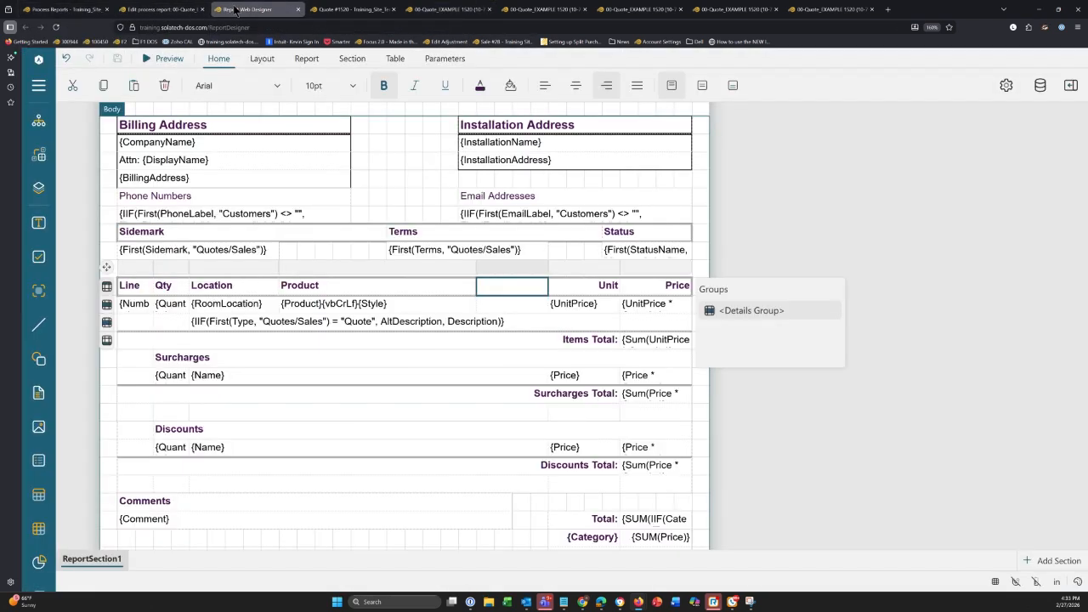
scroll(489, 257, down, 2)
scroll(489, 262, down, 1)
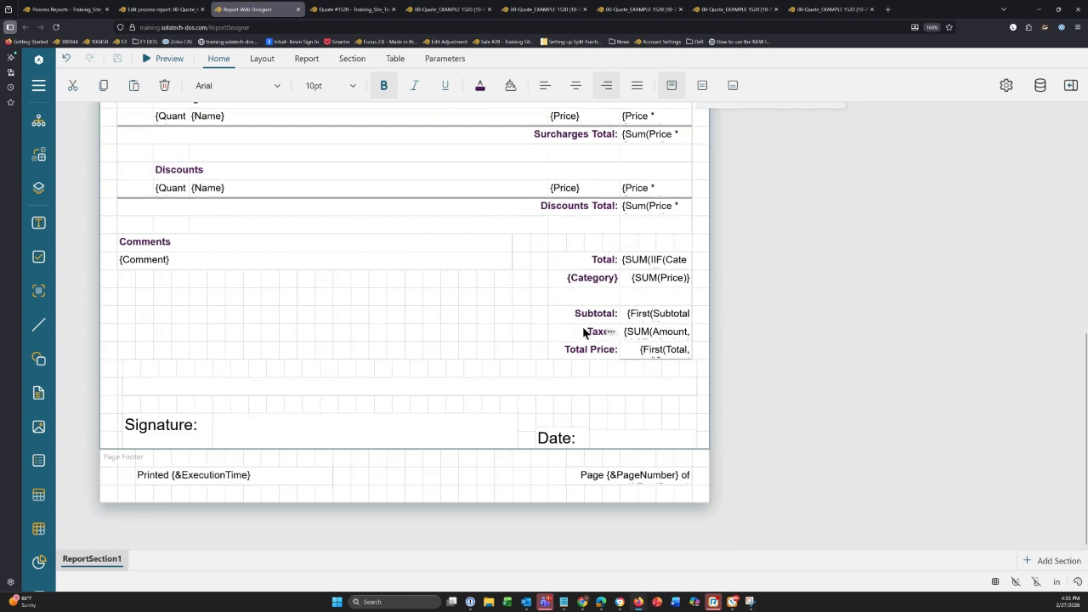
click(584, 332)
right_click(584, 332)
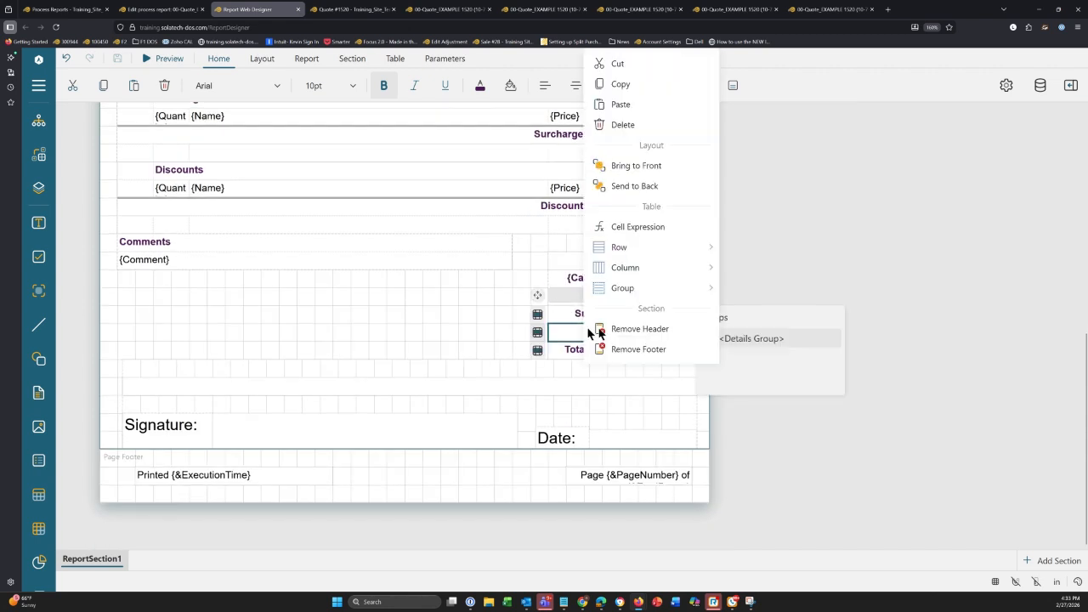
click(644, 227)
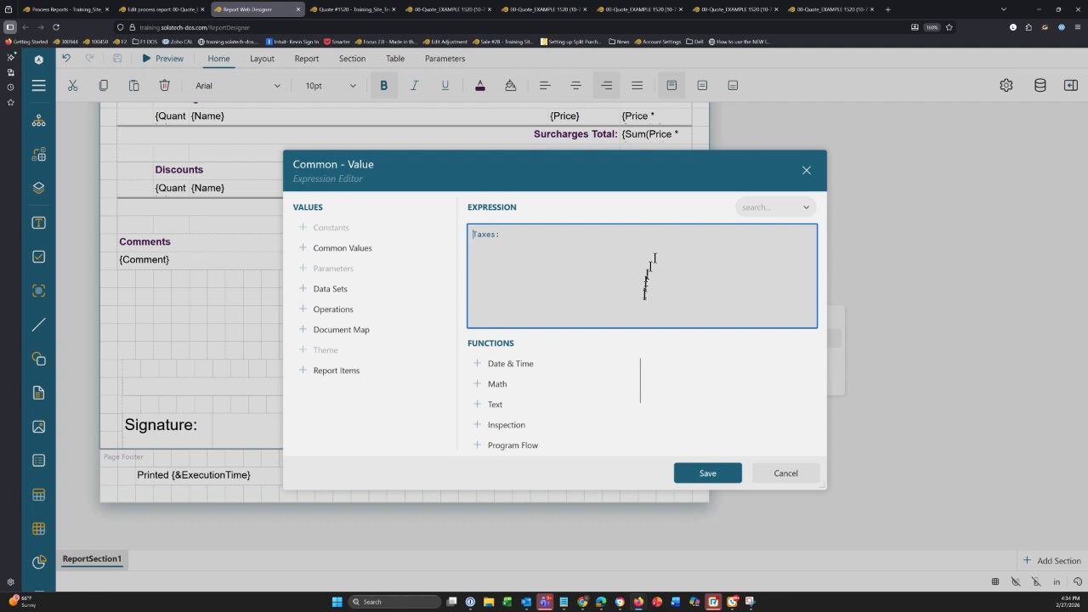
text(Govt fees)
click(705, 471)
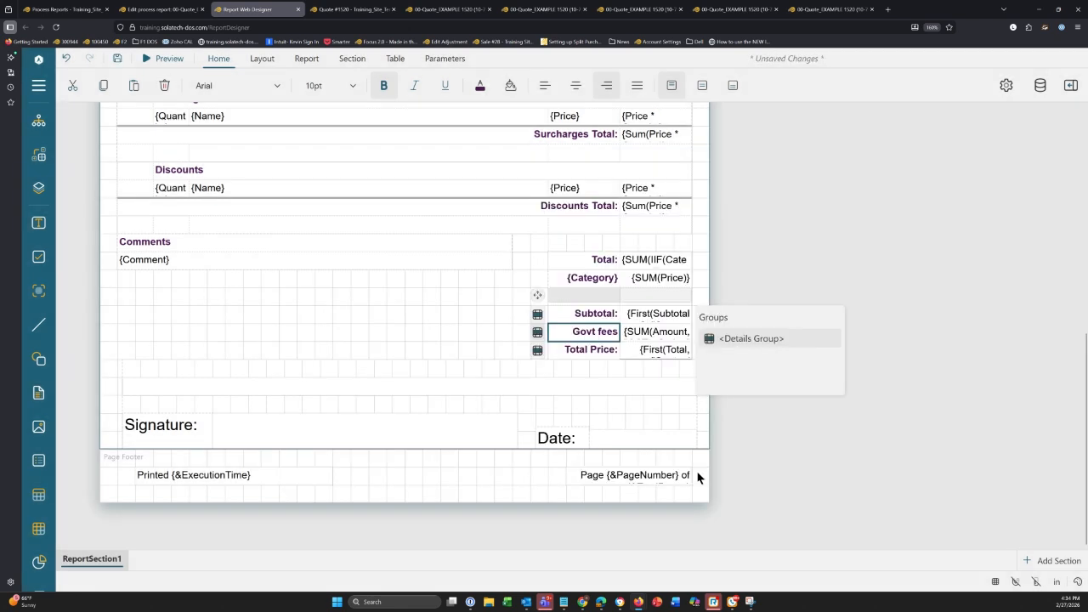
click(822, 435)
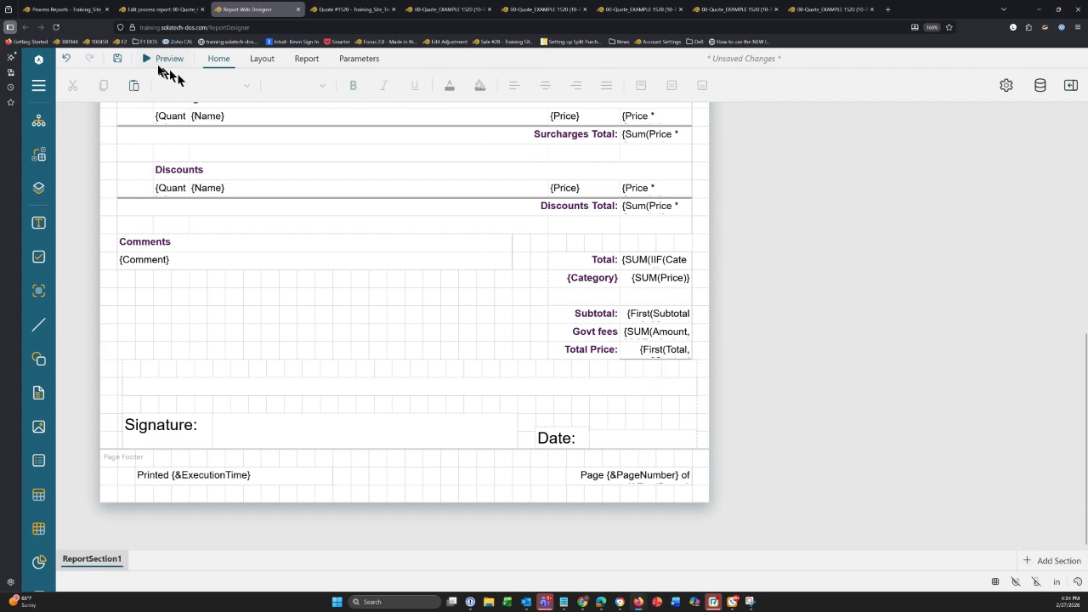
click(117, 59)
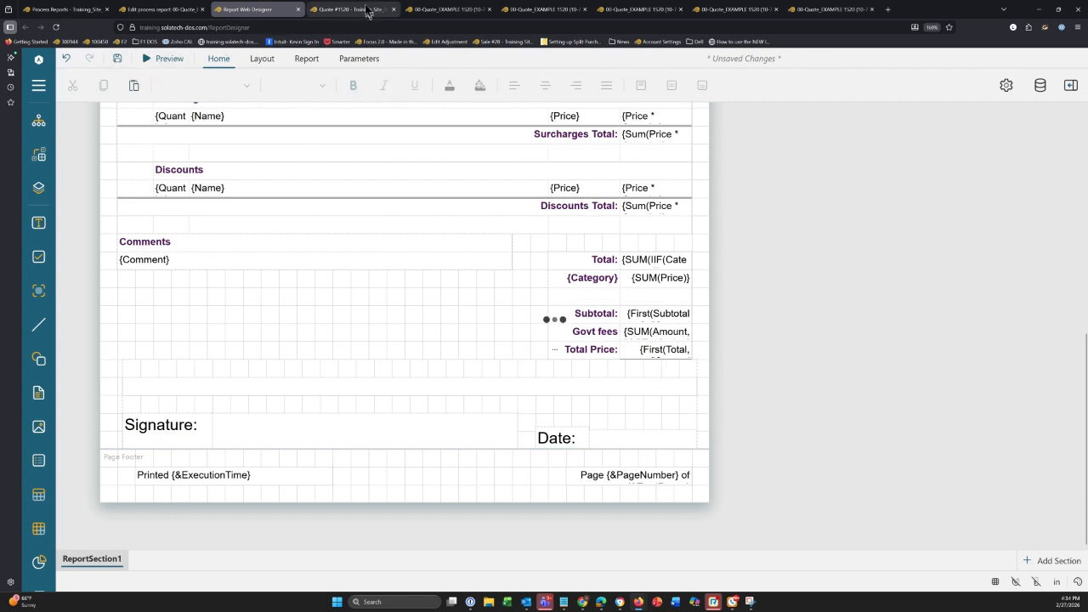
Step: Generate the 00-Quote_EXAMPLE printout again from the quote page and examine the totals labels on page 2
click(352, 10)
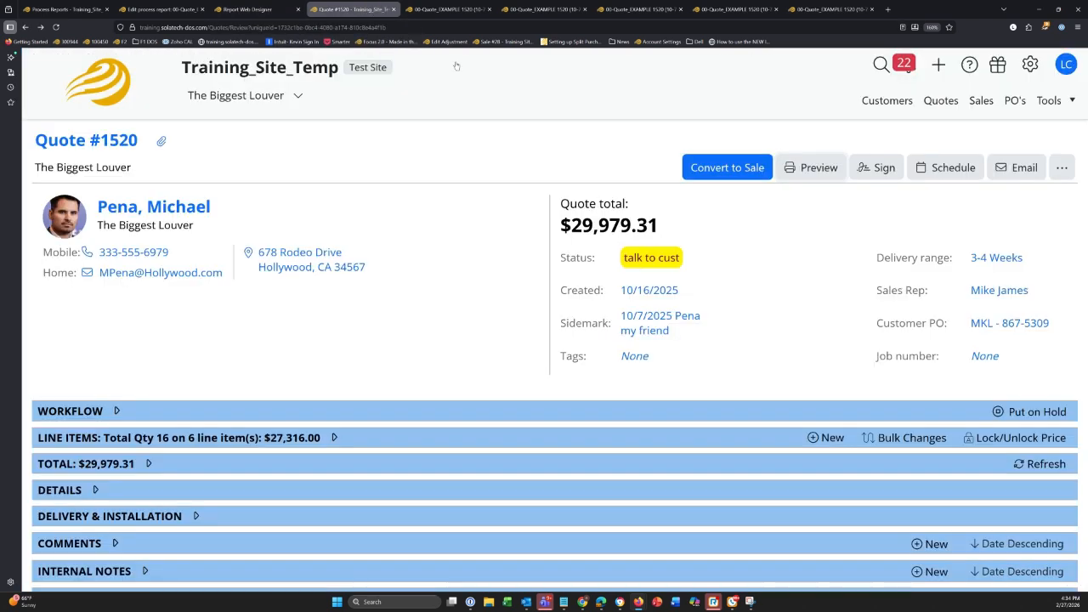
click(803, 167)
scroll(817, 197, down, 1)
click(817, 192)
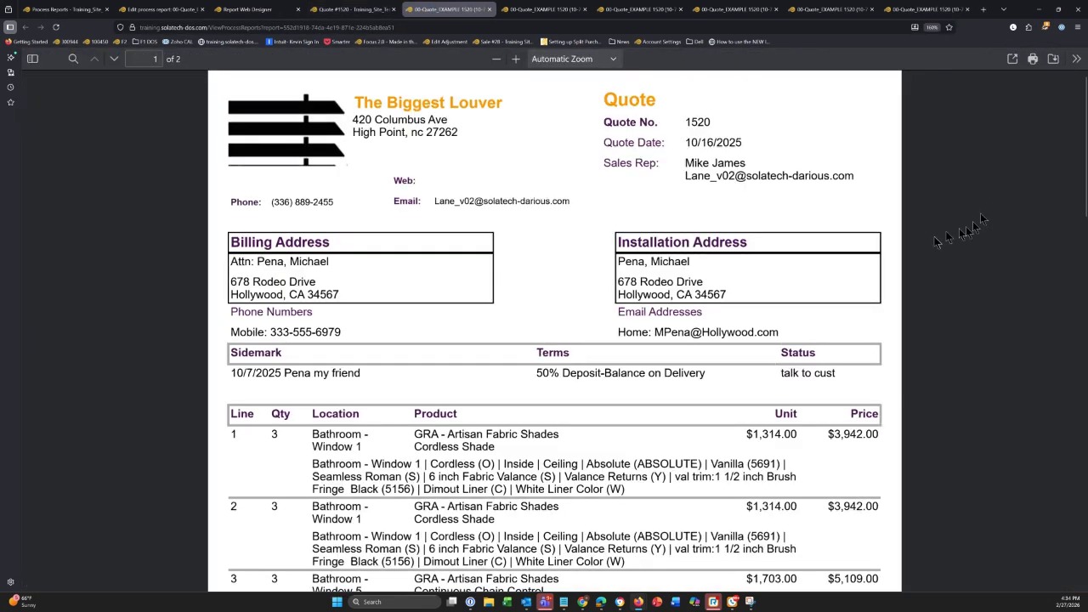
scroll(911, 281, down, 5)
scroll(911, 281, down, 10)
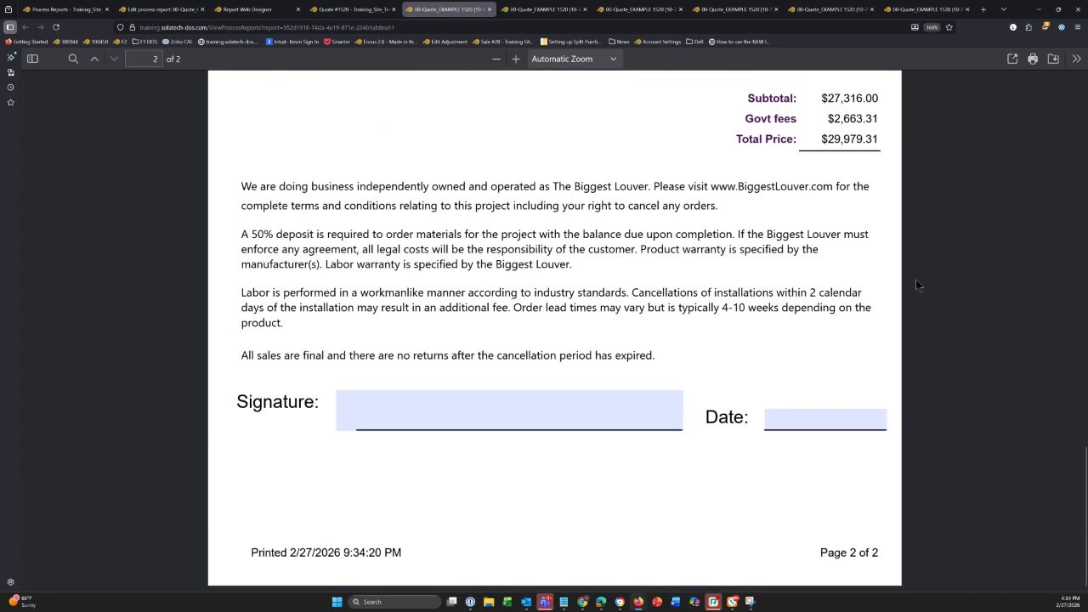
scroll(916, 261, up, 2)
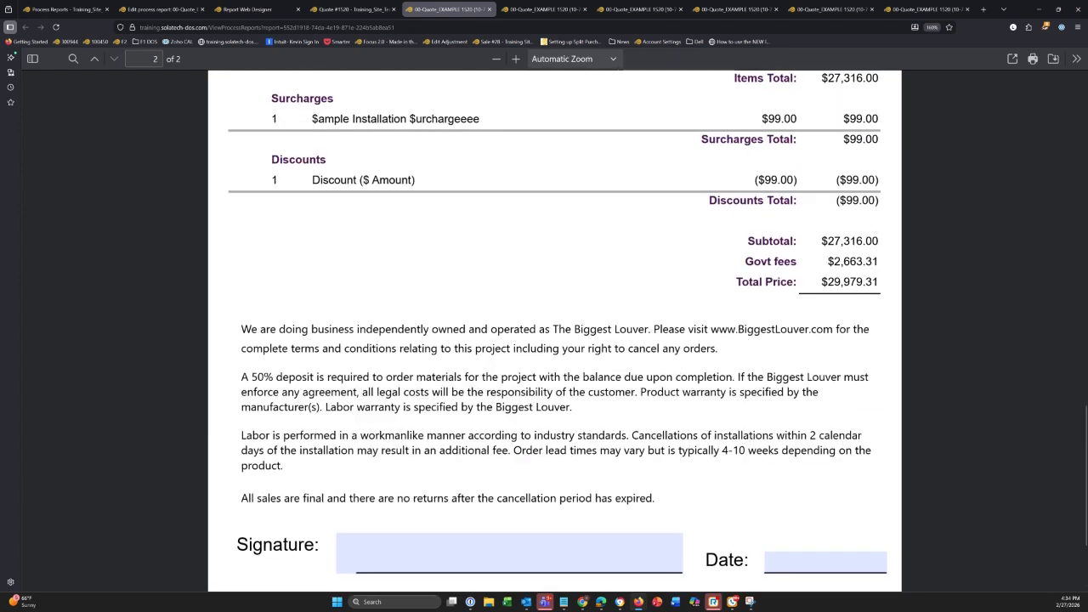